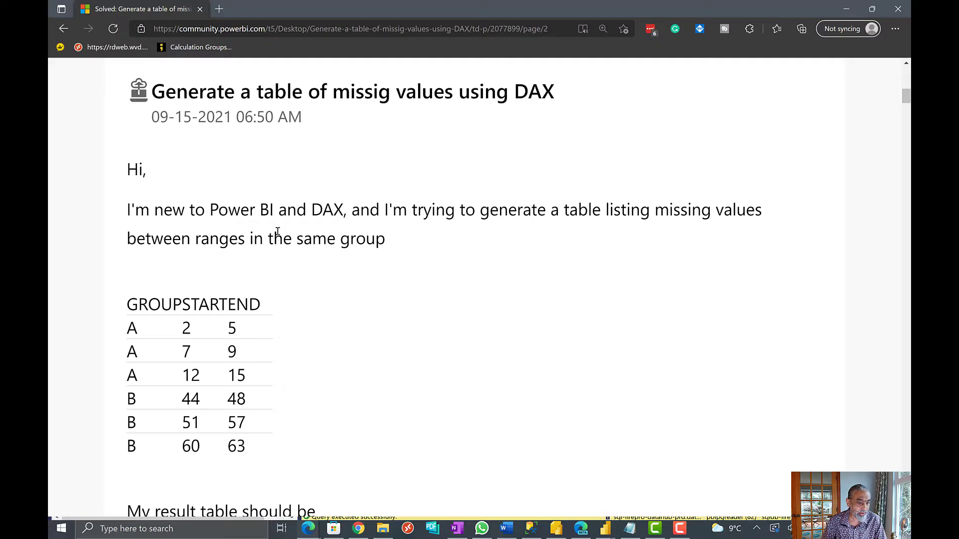
Step: Select the first group letter A and scroll to the expected result showing A 6, 10, 11 and B 49, 50, 58, 59
double_click(128, 327)
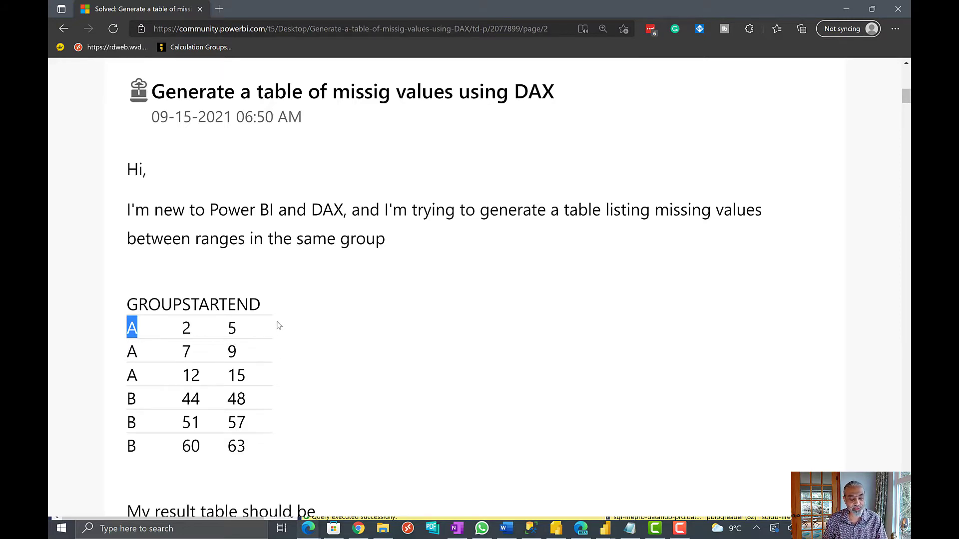
scroll(279, 325, down, 2)
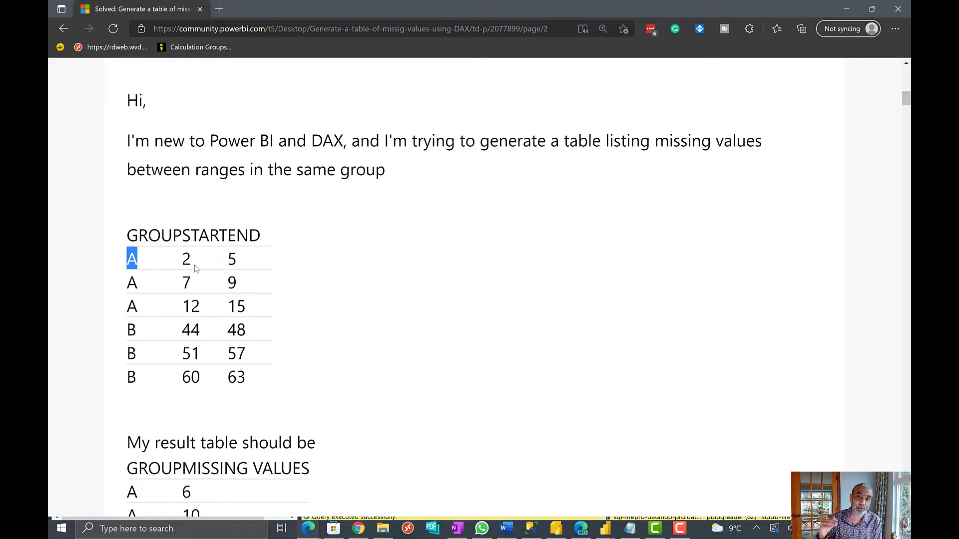
scroll(247, 237, down, 1)
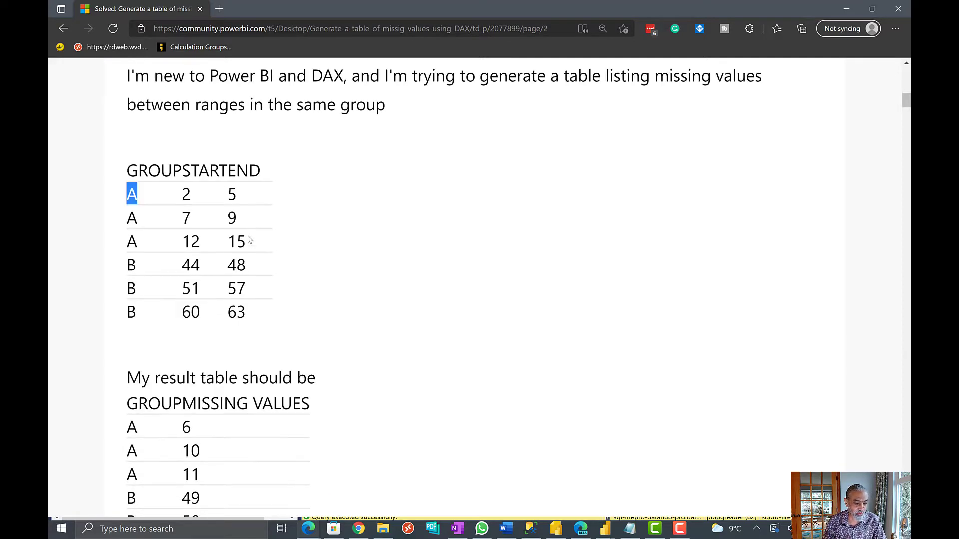
scroll(246, 250, down, 1)
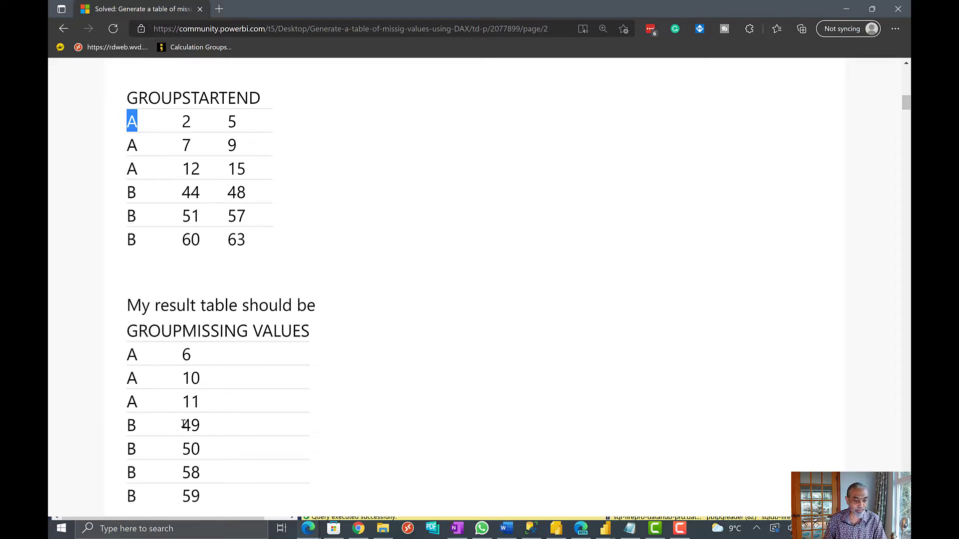
scroll(235, 472, down, 2)
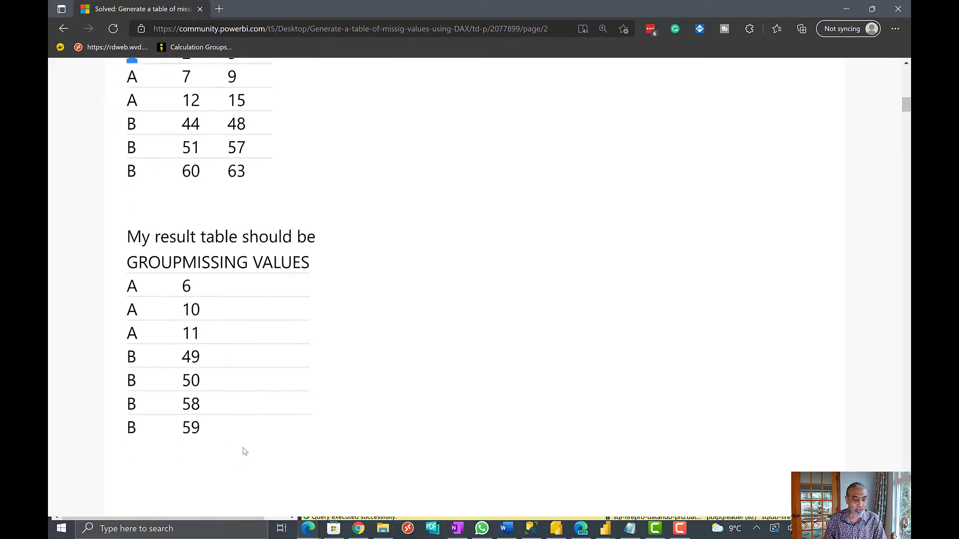
scroll(257, 428, up, 3)
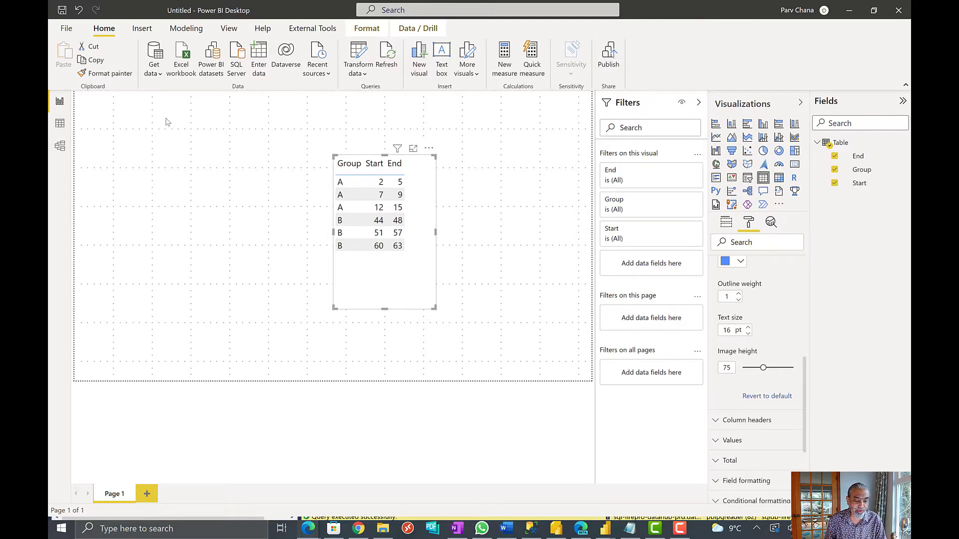
Step: Create a new calculated table named Table Generate Series
click(183, 30)
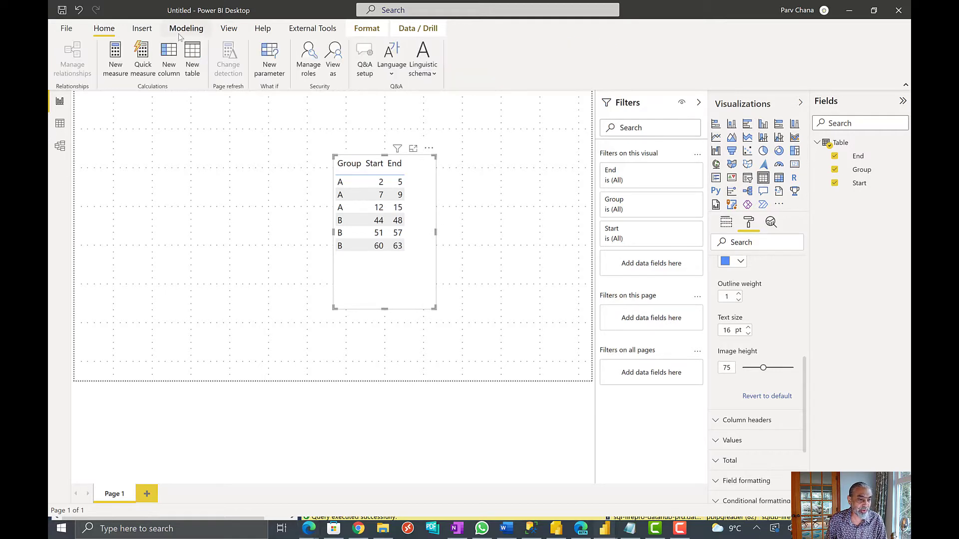
click(192, 71)
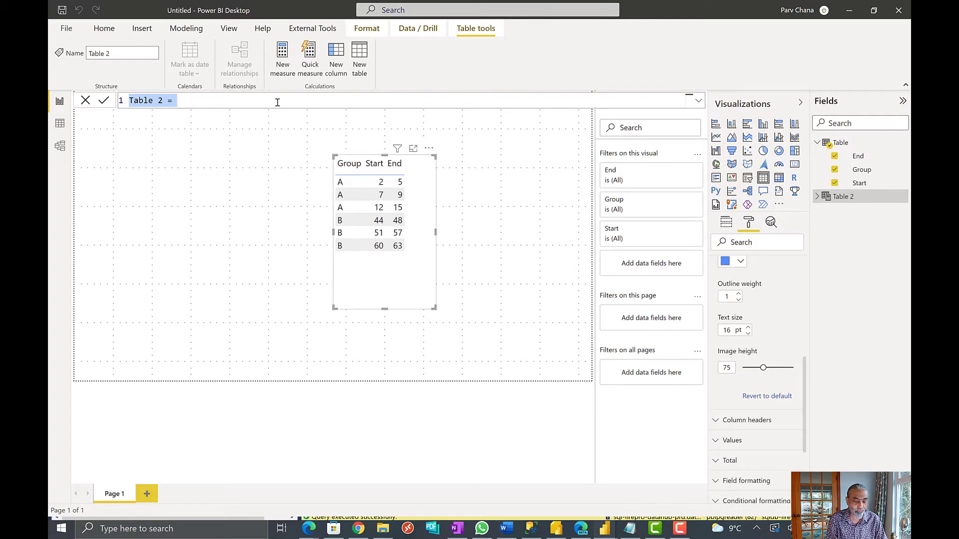
text(G)
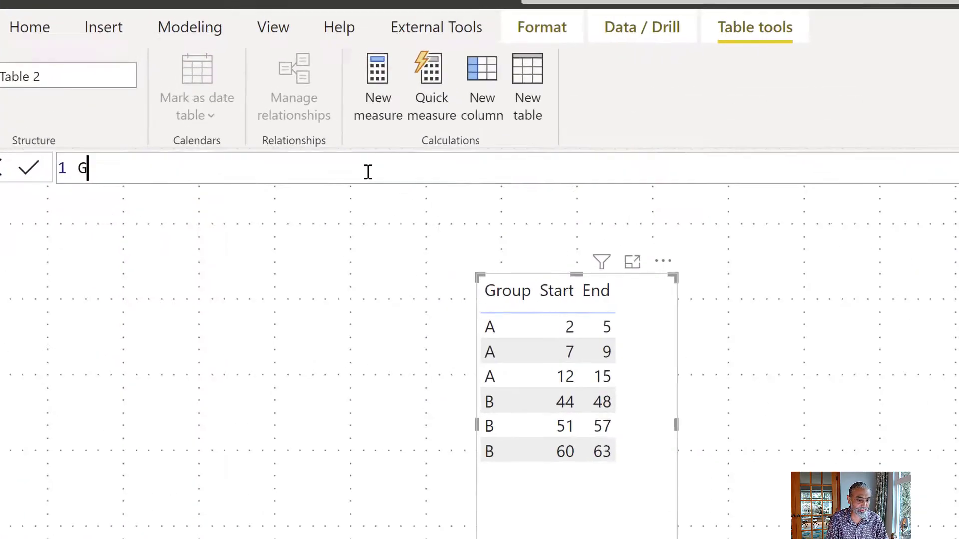
key(BackSpace)
text(Table Gener)
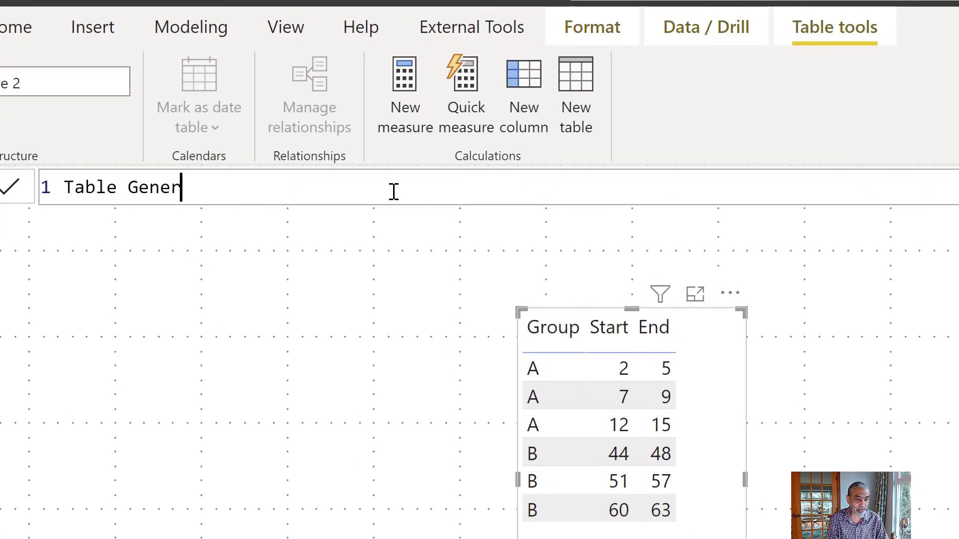
text(ate Series =)
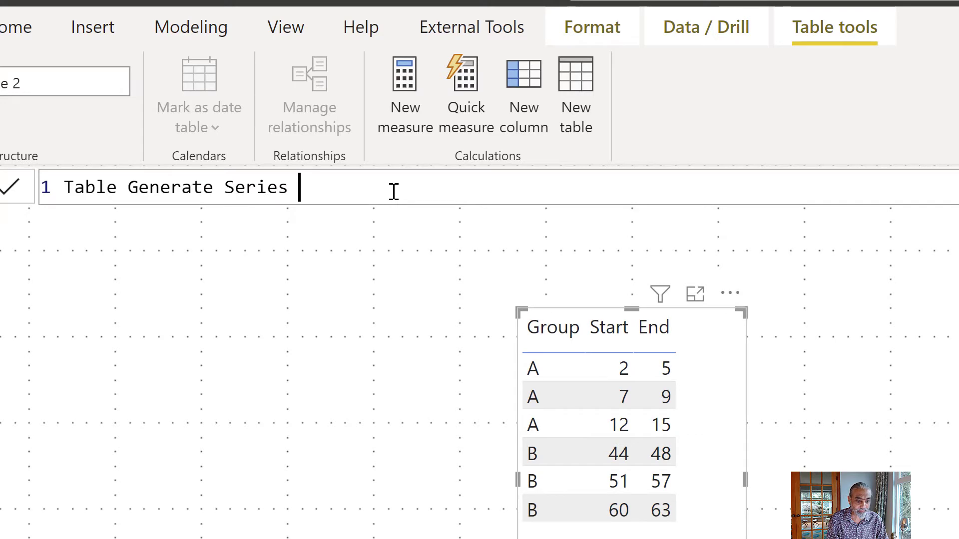
key(Return)
Step: Define the table as GENERATESERIES ( 10, 20, 2 ) and commit it
text(GENERATE)
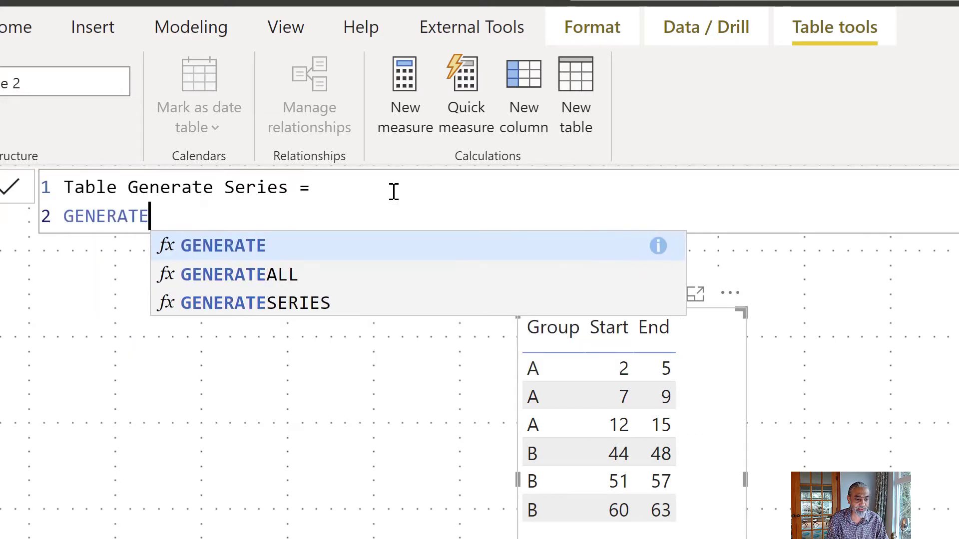
key(Down)
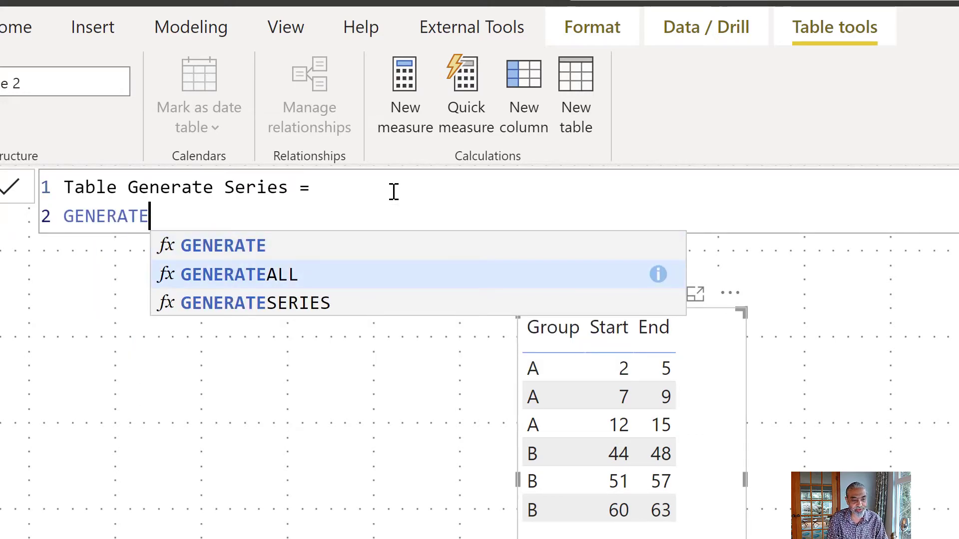
key(Up)
key(Down)
key(Down)
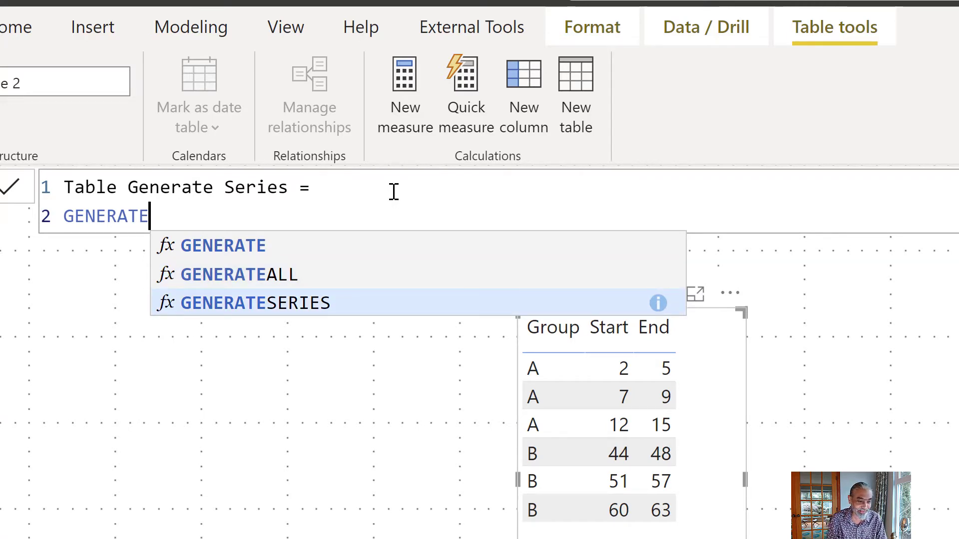
key(Tab)
key(BackSpace)
text(()
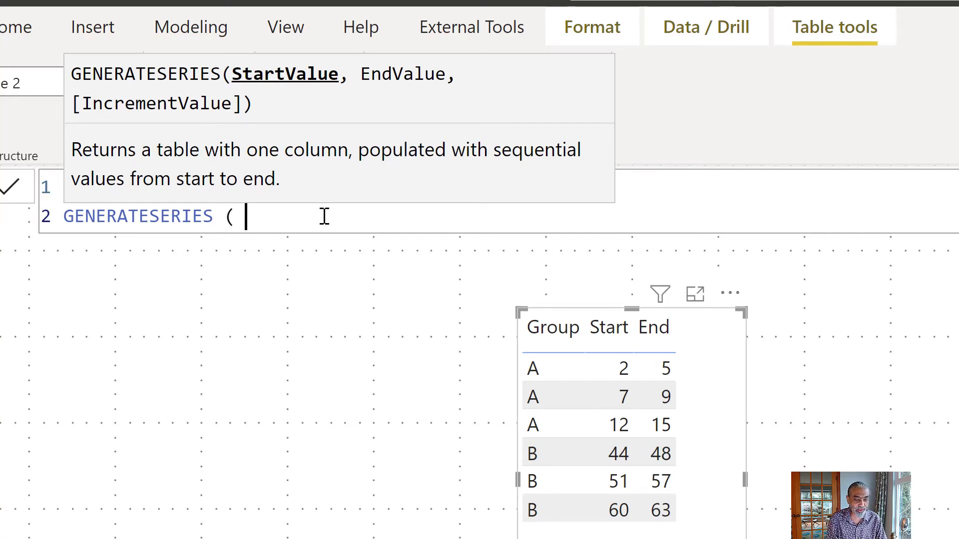
text(10, 20)
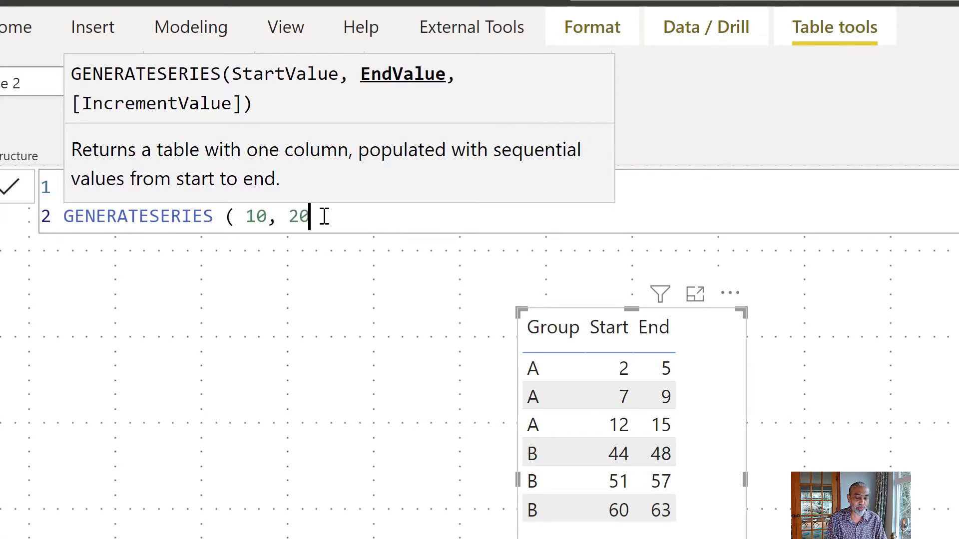
text(, 2)
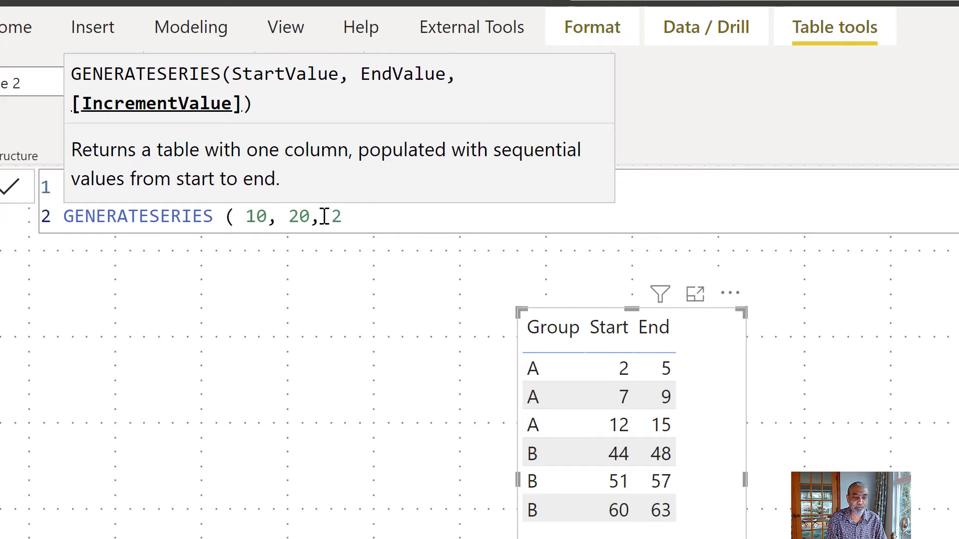
text( ))
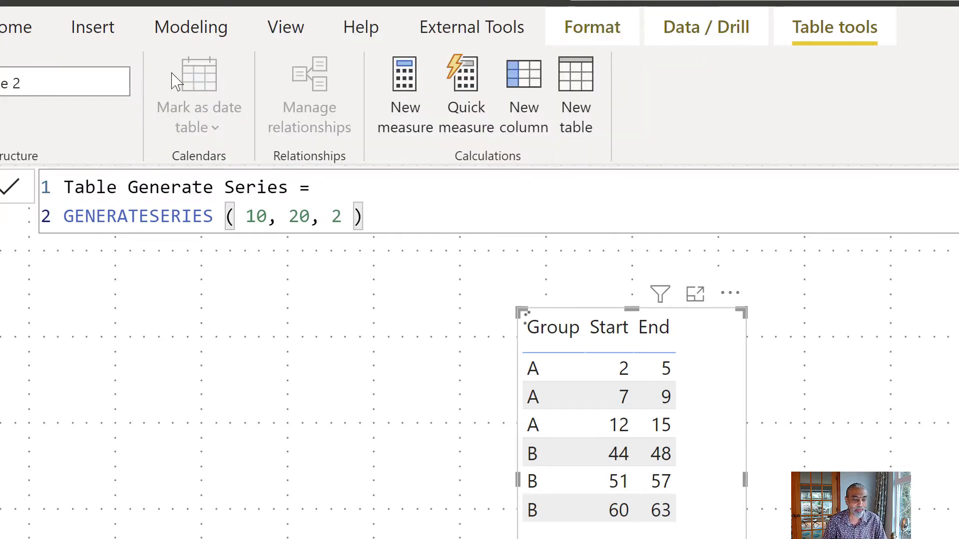
key(Return)
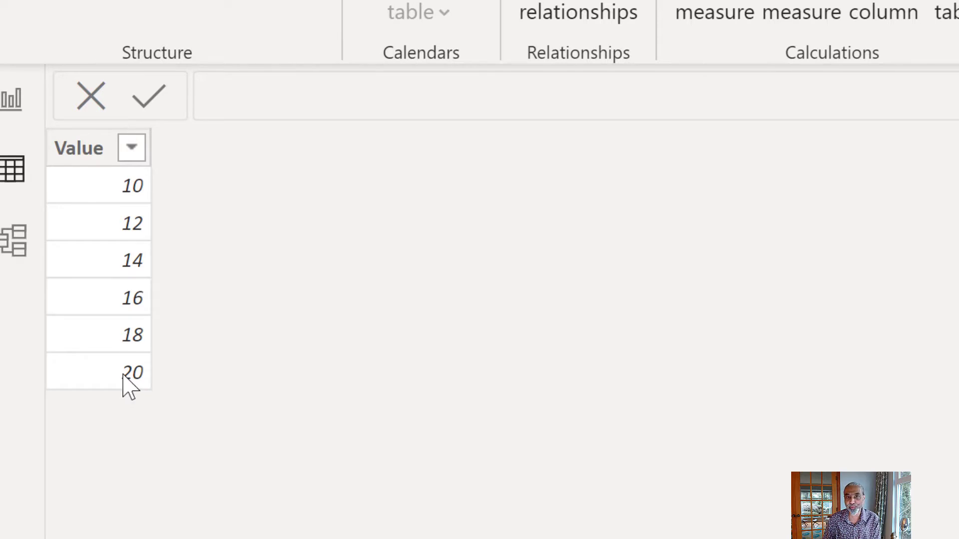
click(3, 110)
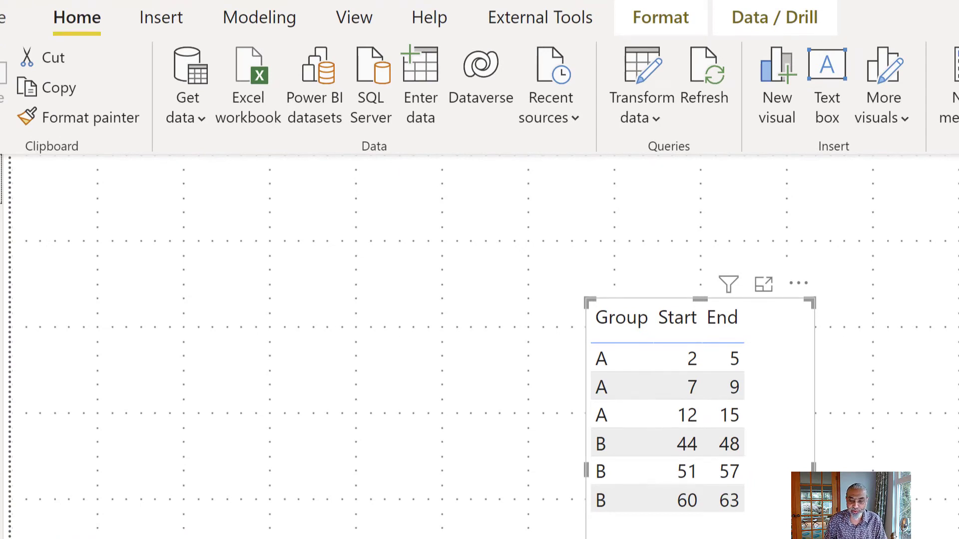
Step: Start a new table named Table Generate whose formula begins GENERATE ( on the next line
click(278, 29)
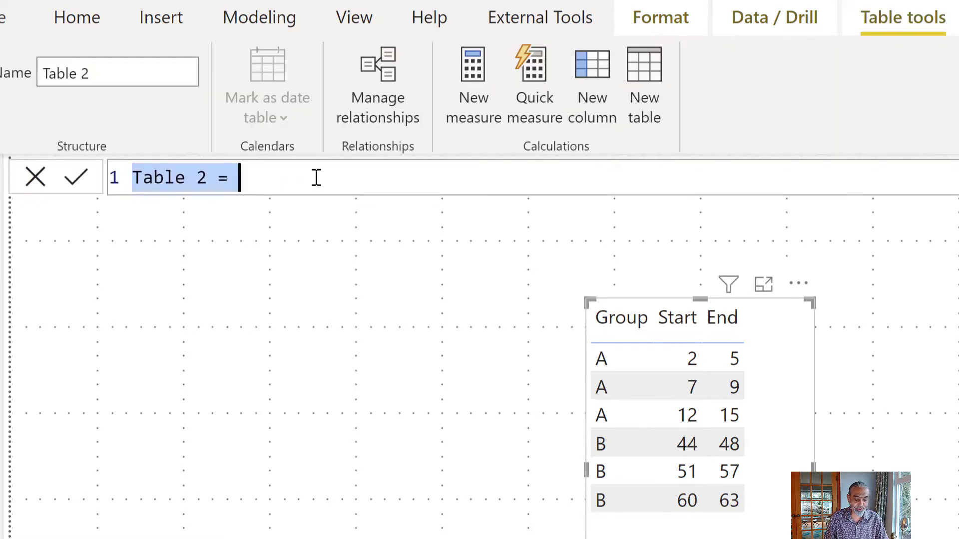
text(Table Ge)
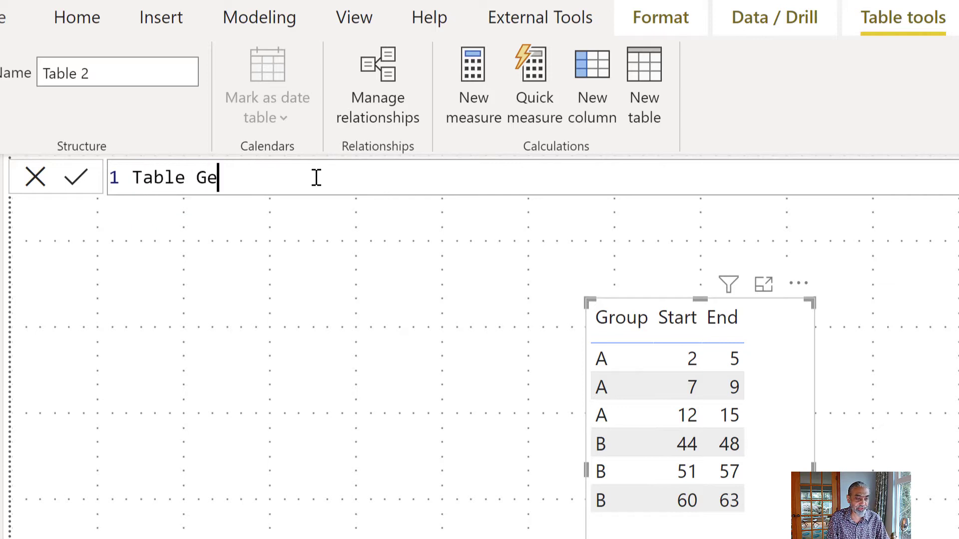
text(nerate =)
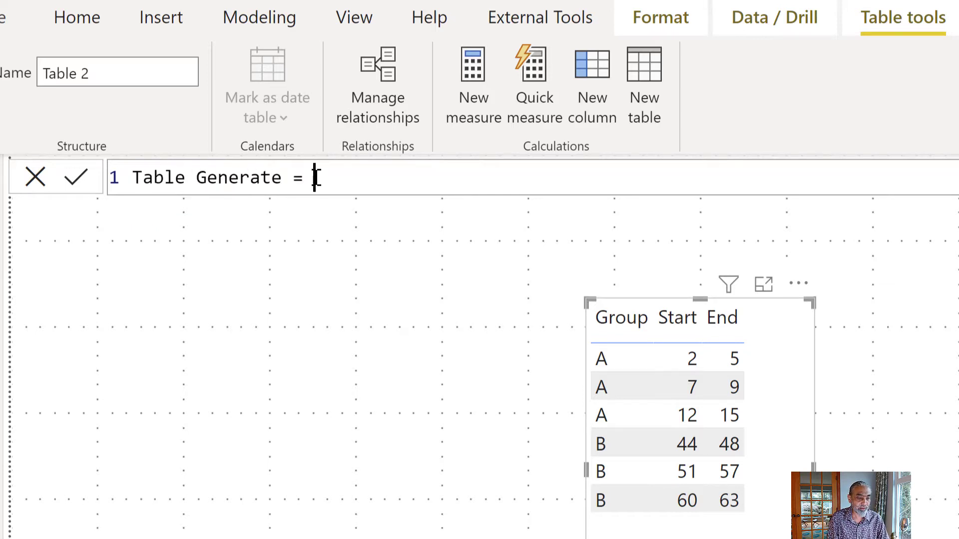
key(shift+Return)
text(GEN)
key(Tab)
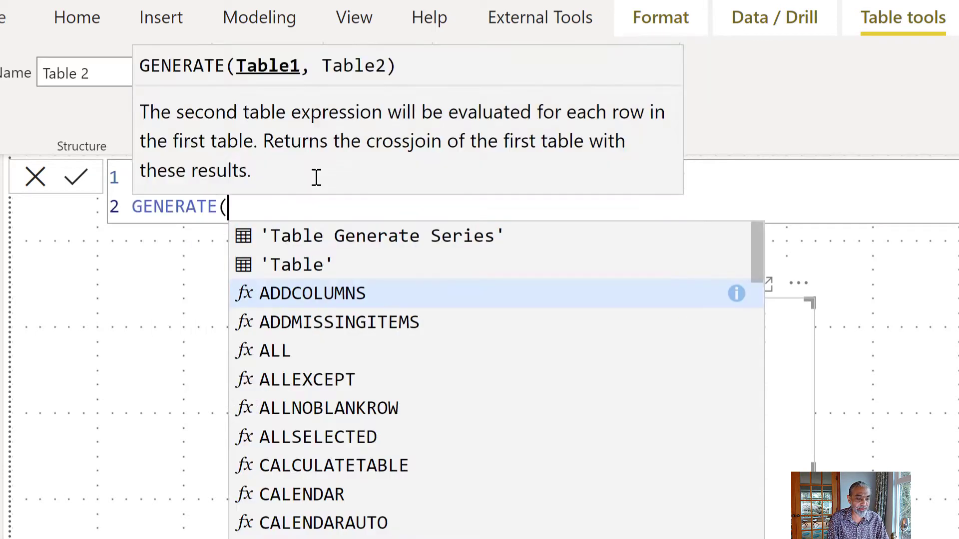
key(BackSpace)
text(()
key(shift+Return)
key(Escape)
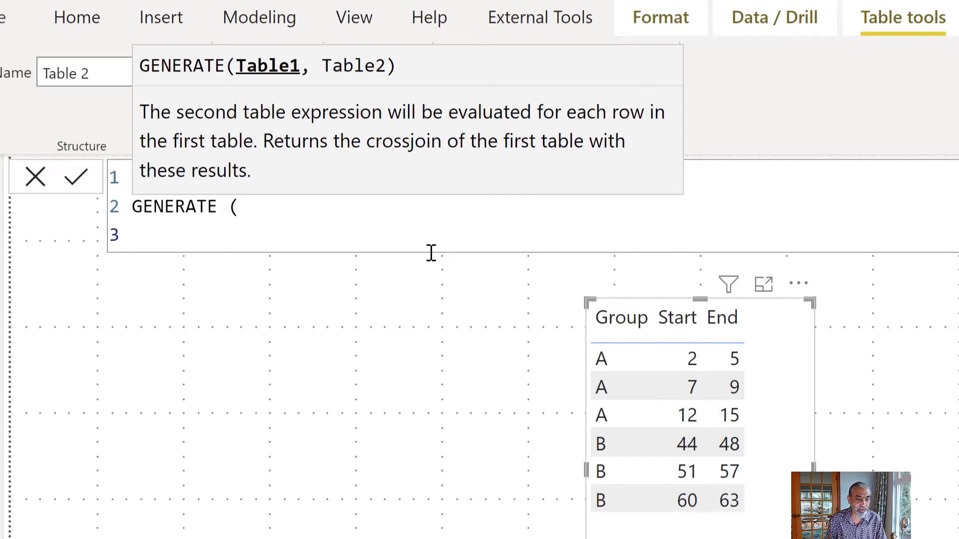
Step: Add variables __table1 = { 1, 2 } and __table2 = { "A", "B", "C" }
click(720, 183)
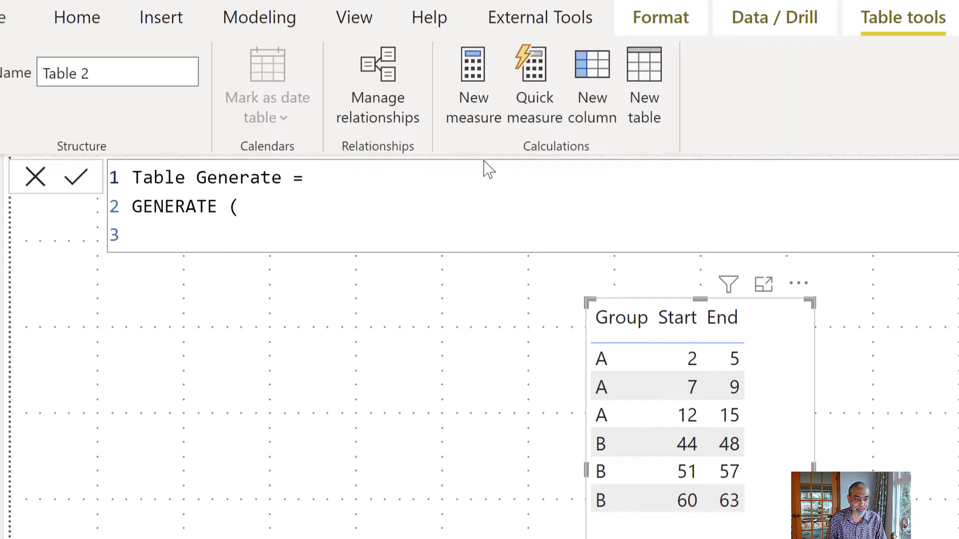
key(Return)
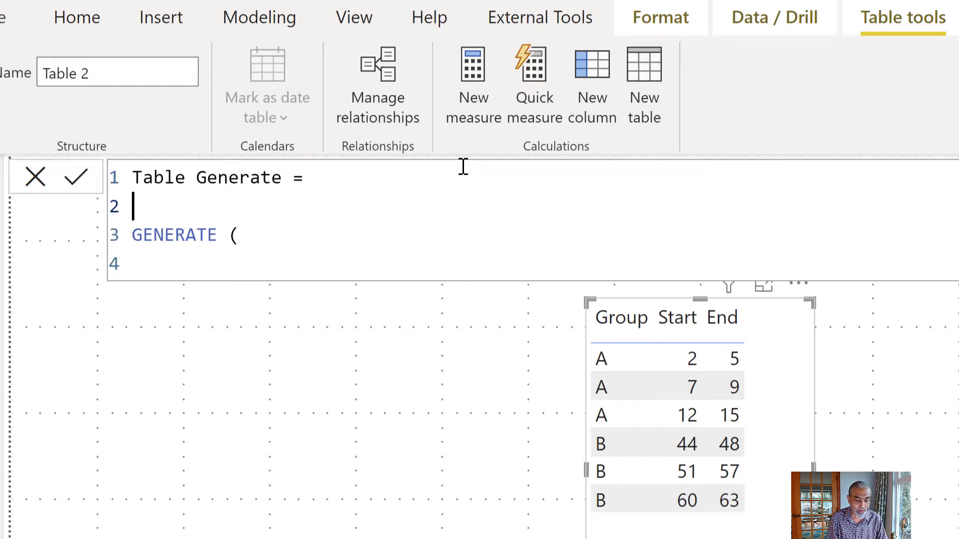
text(VAR __table )
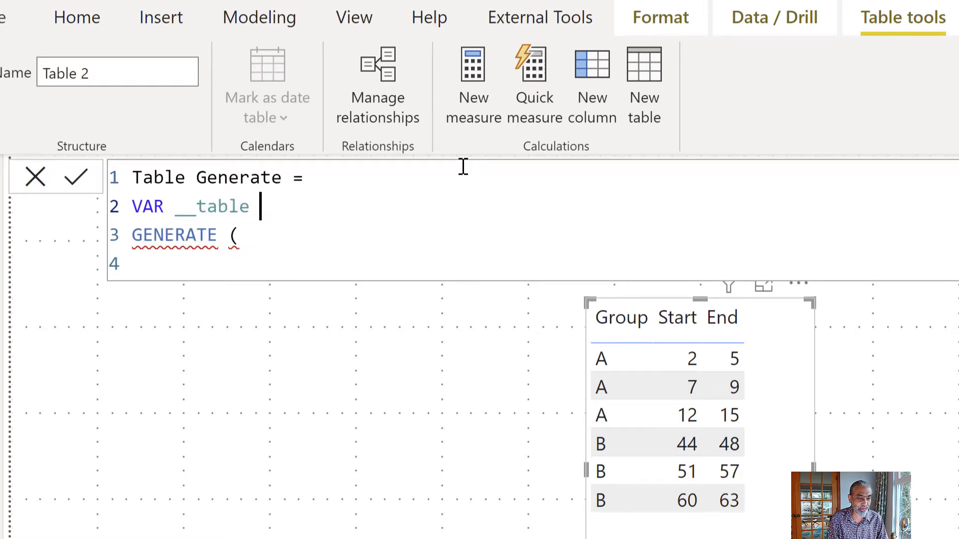
text(1 = { )
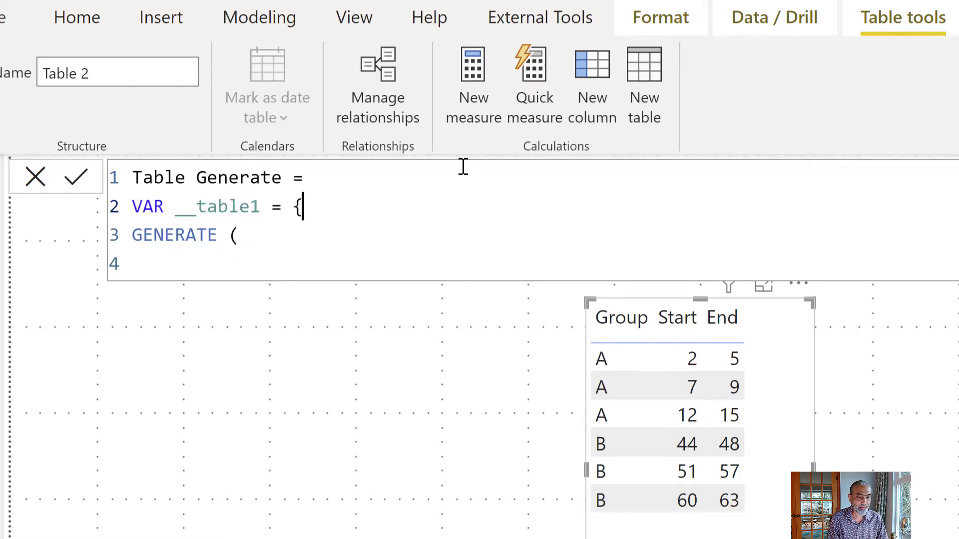
text(1)
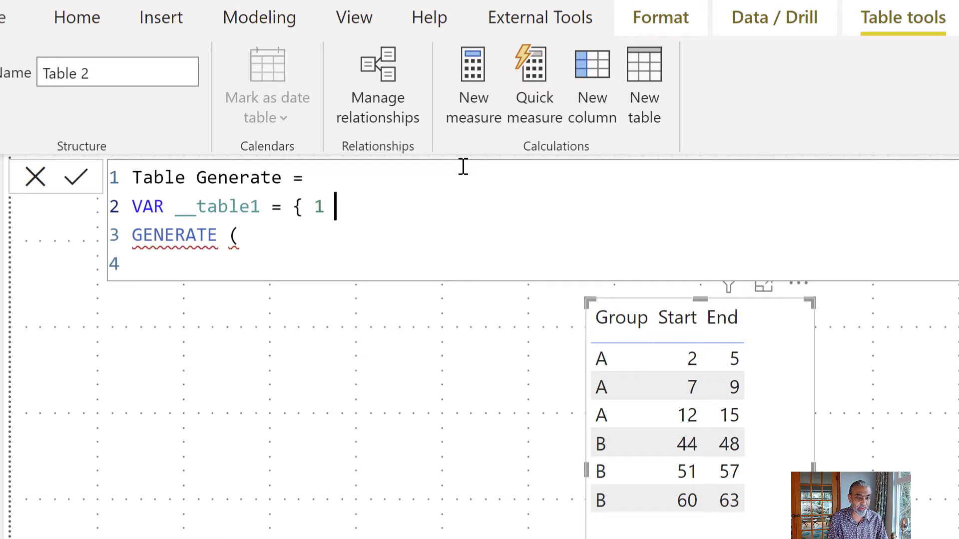
key(BackSpace)
text(, 2 })
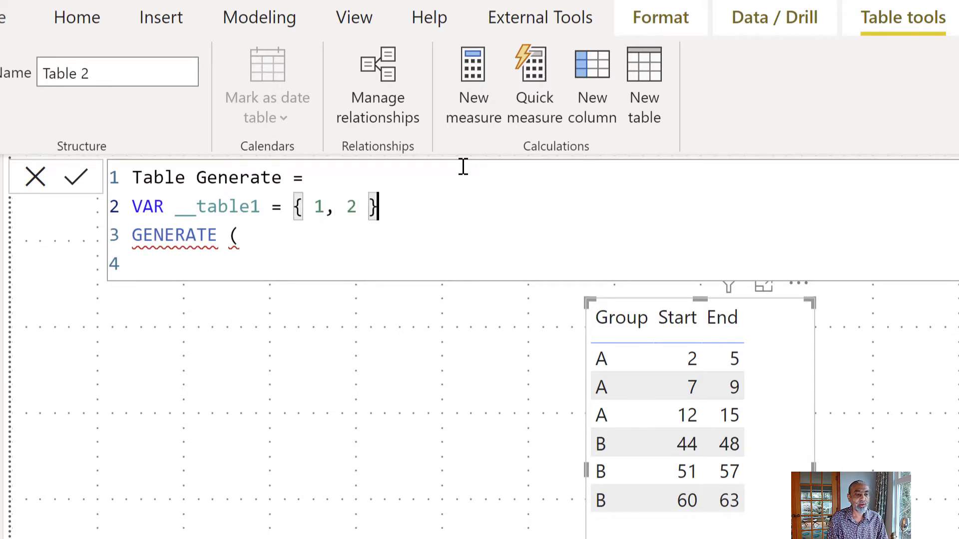
key(Return)
text(VAR __tab)
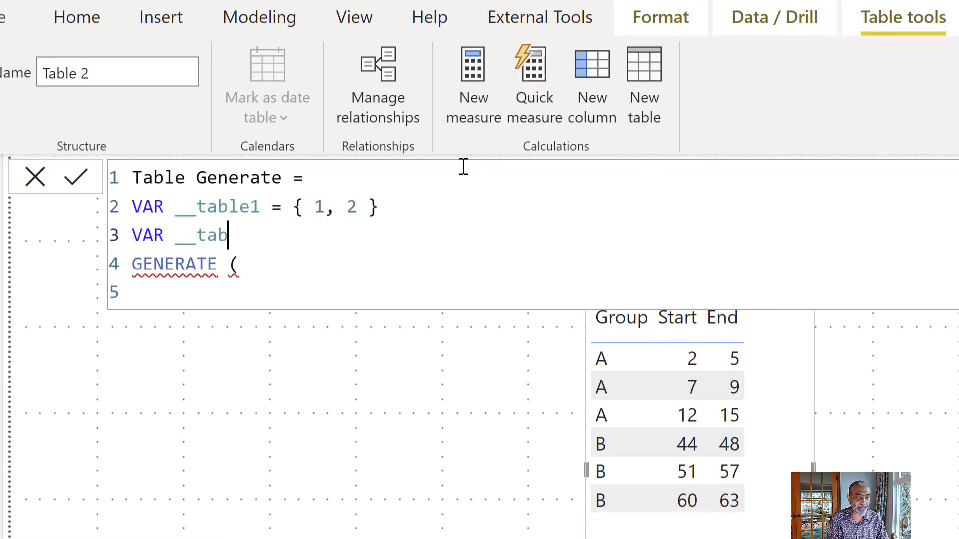
text(le 2)
key(BackSpace)
key(BackSpace)
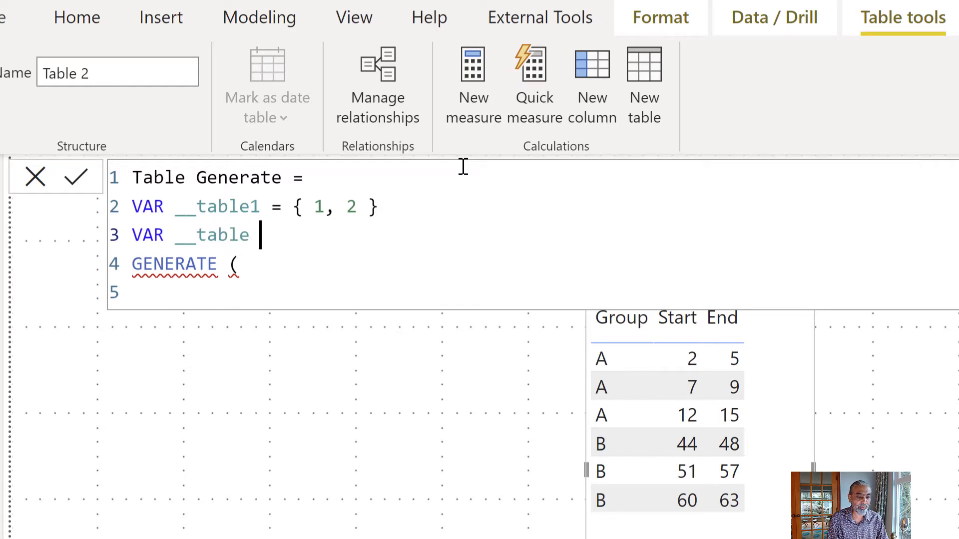
text(2 = { )
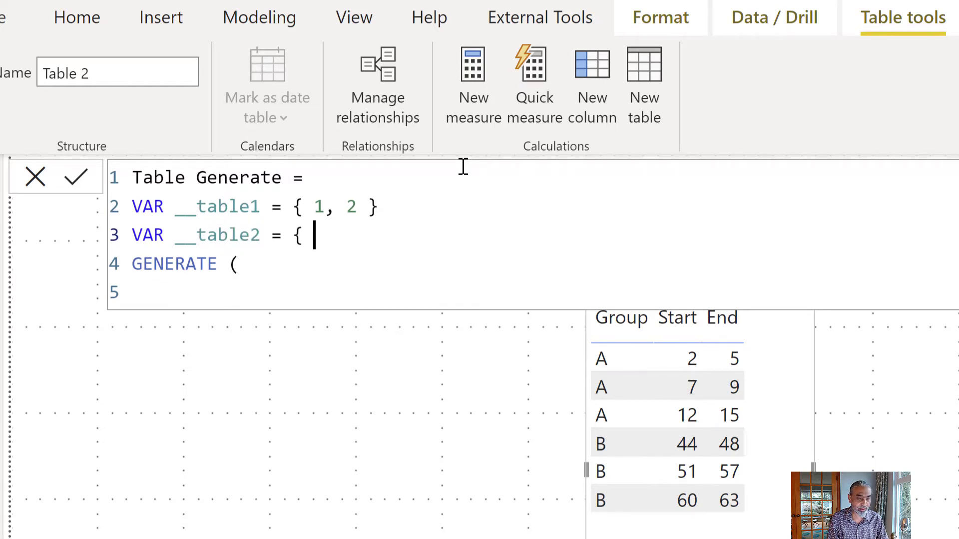
text("A", "B", "C" )
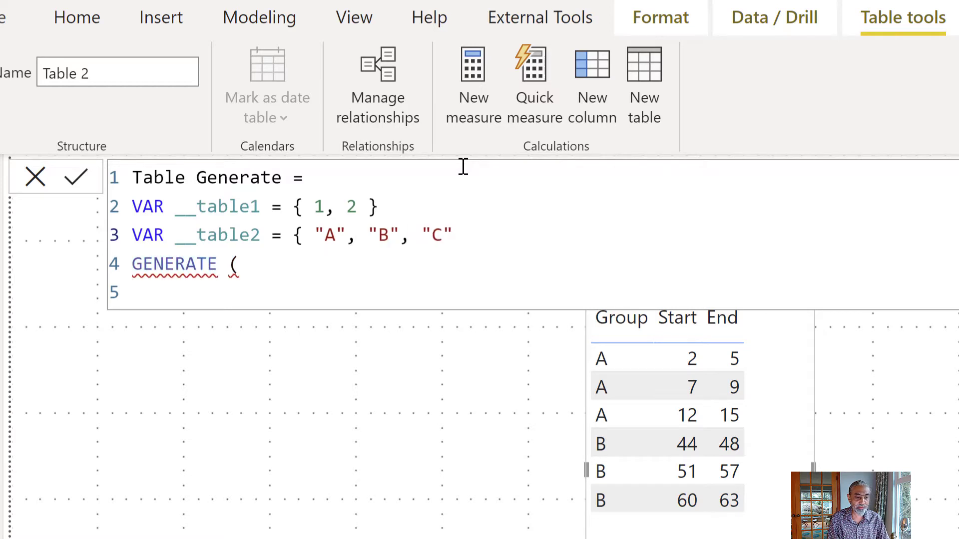
text(})
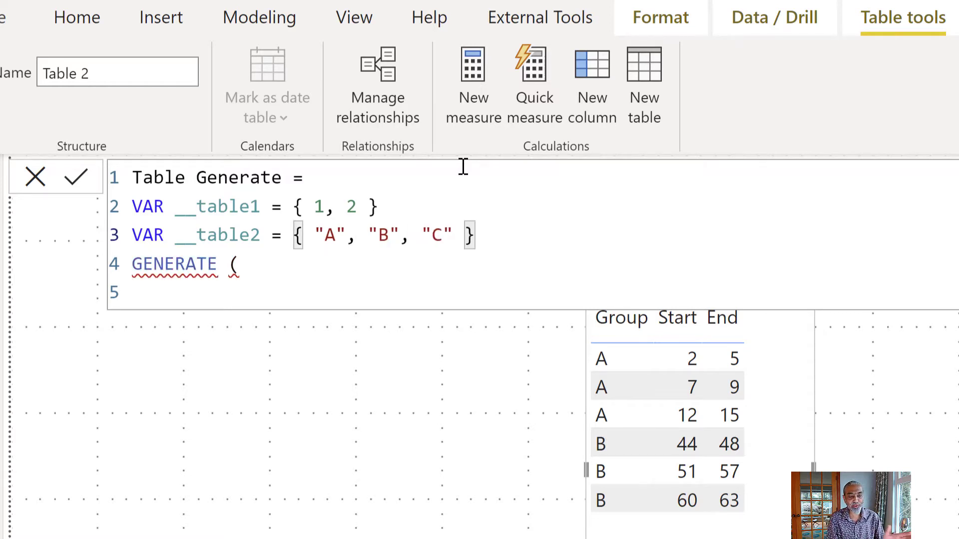
Step: Return GENERATE( __table1, __table2 ) and commit the Table Generate formula
key(Return)
text(RETURN)
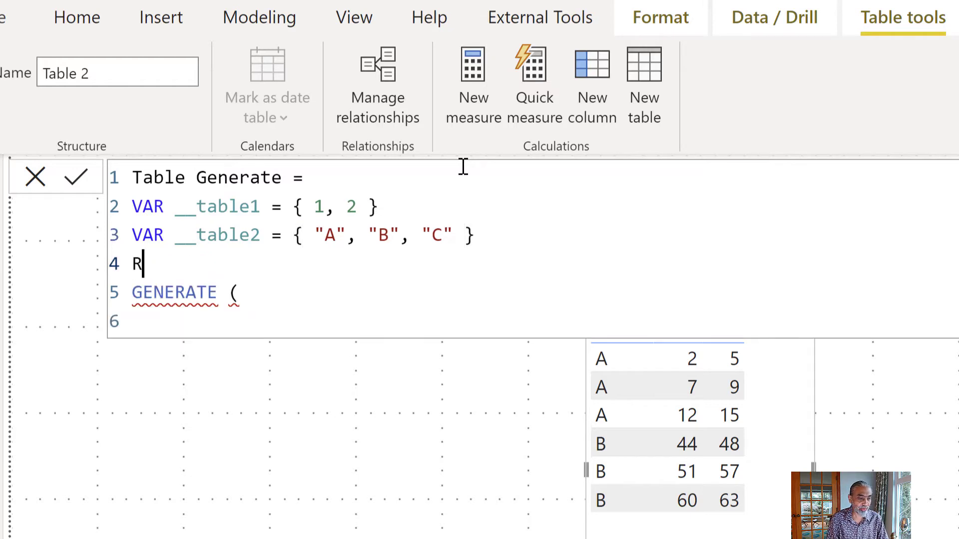
key(Down)
key(Down)
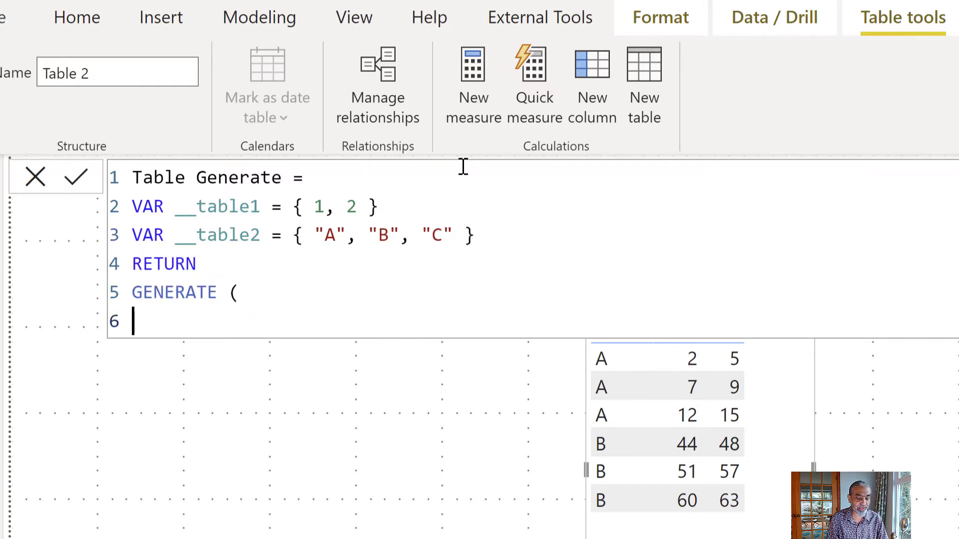
key(Left)
key(shift+Return)
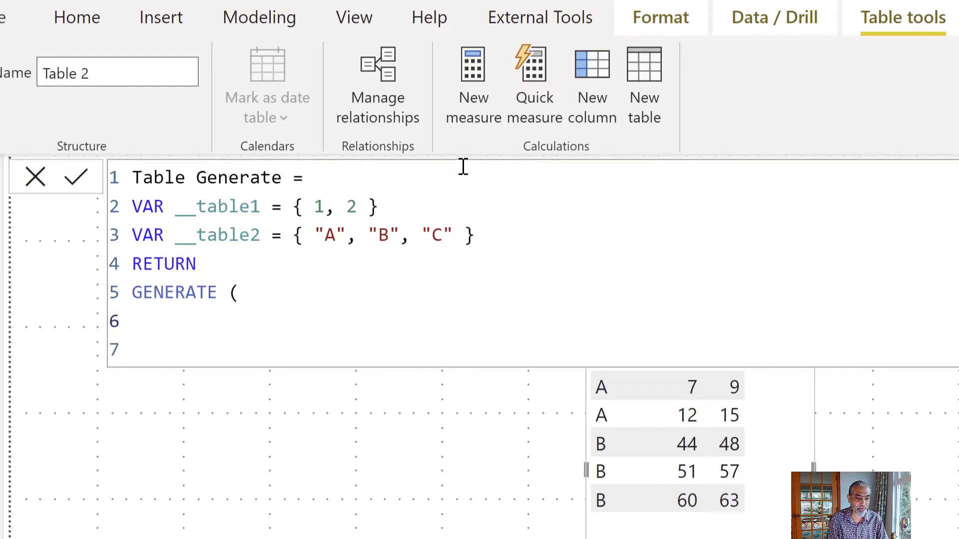
text(__table1,)
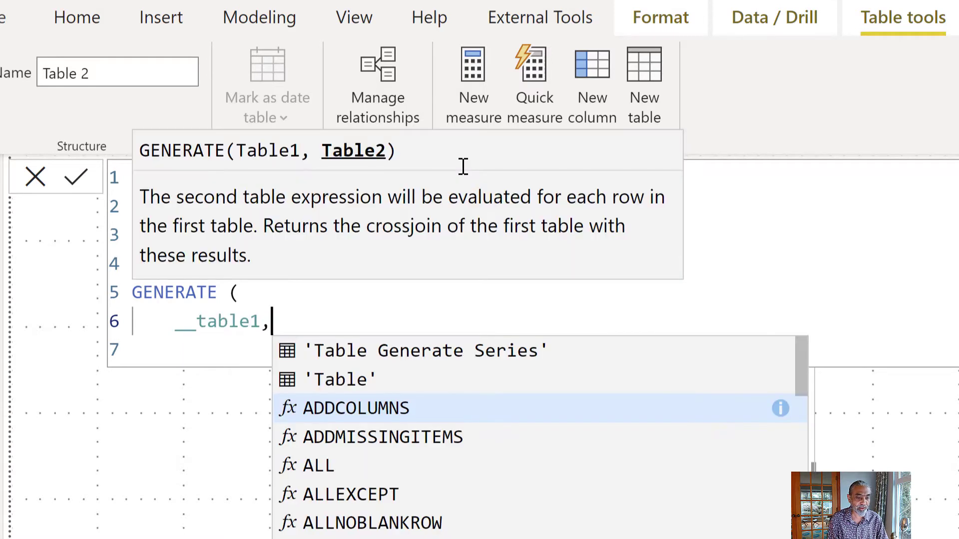
key(shift+Return)
text(__)
key(Down)
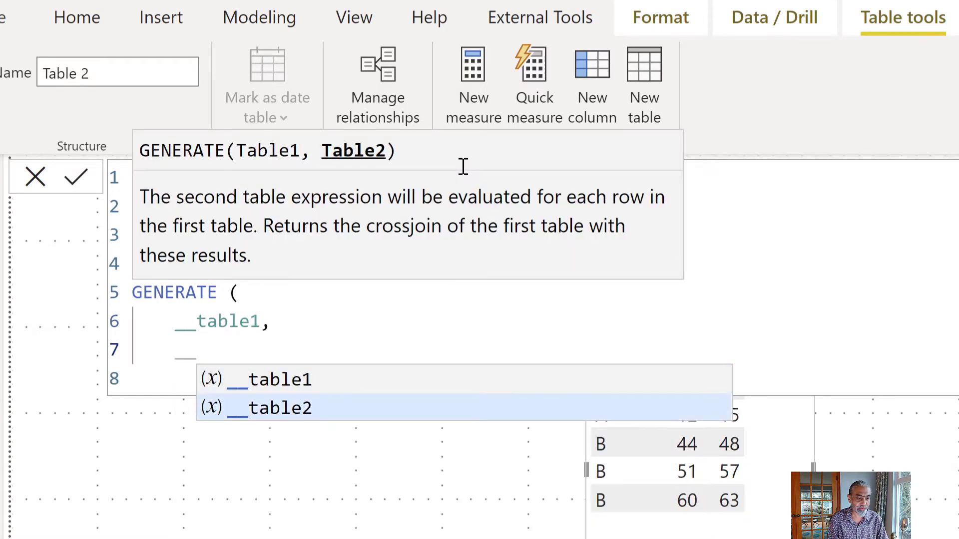
key(Tab)
key(shift+Return)
text())
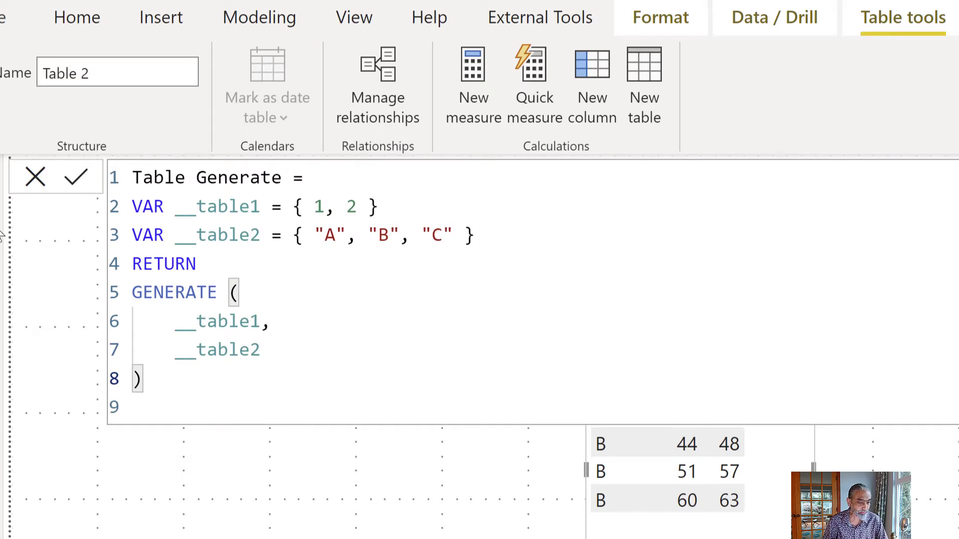
key(Return)
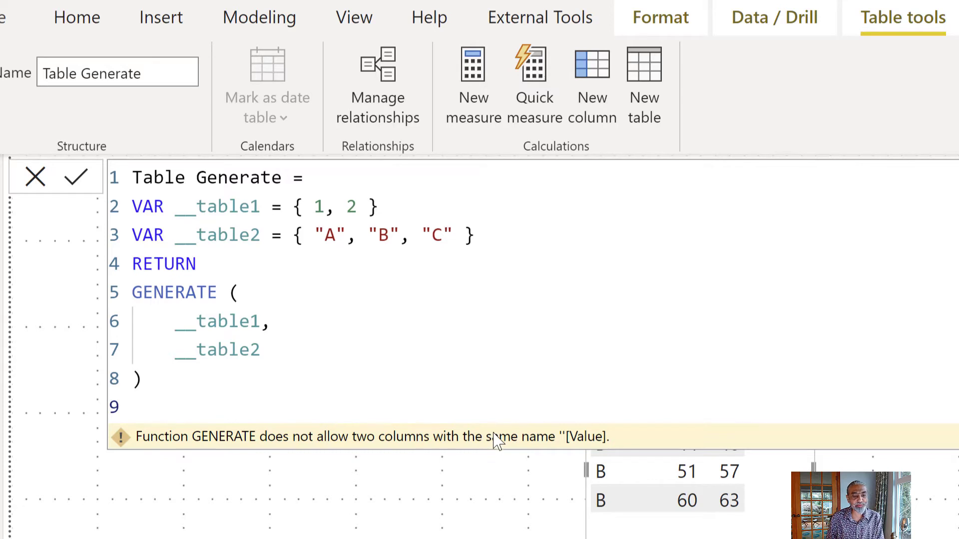
Step: Wrap the { 1, 2 } list in SELECTCOLUMNS, naming its [Value] column Column1
click(301, 206)
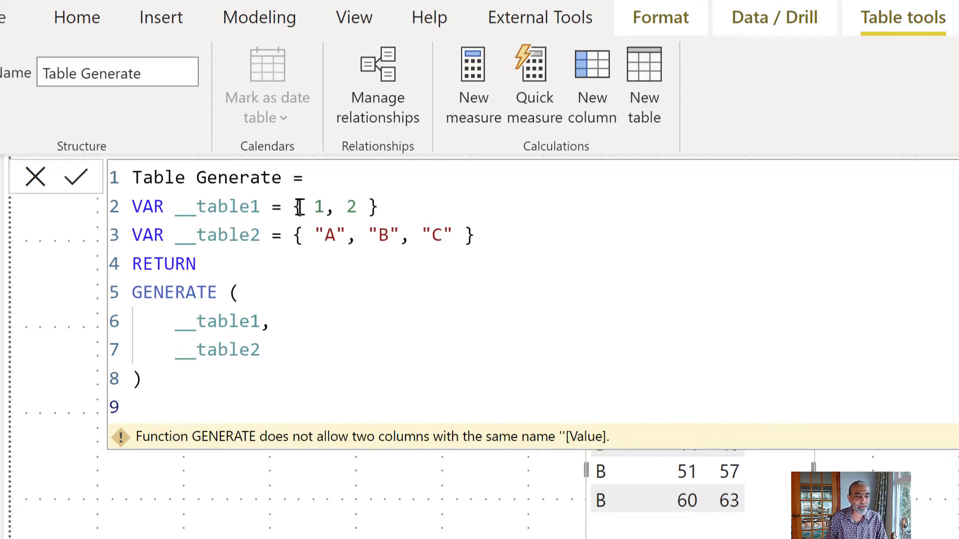
shift+click(393, 200)
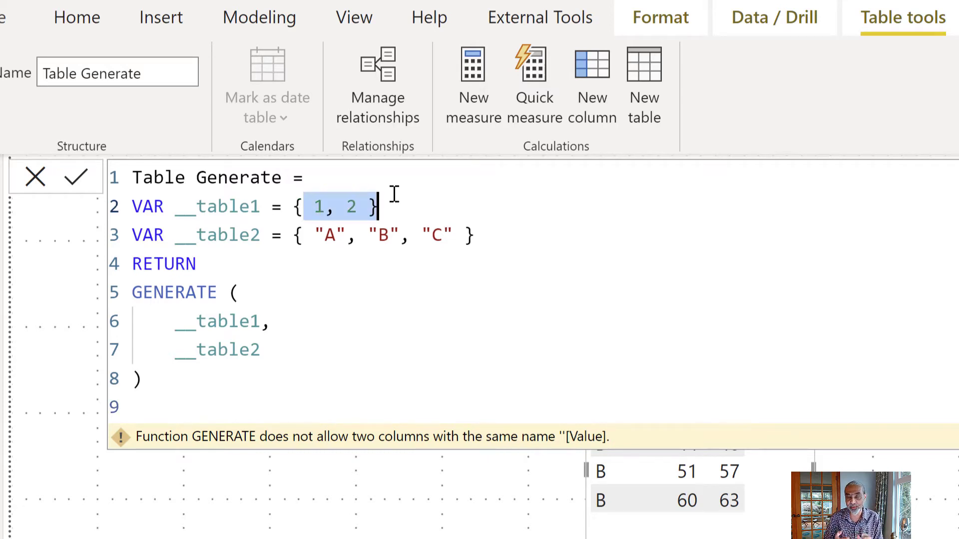
click(295, 207)
text(SELECT)
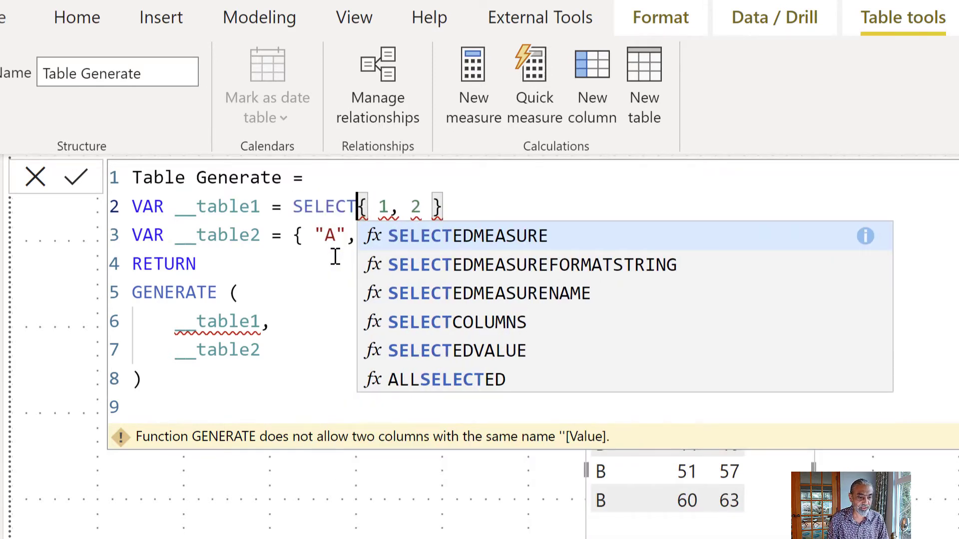
key(Down)
key(Down)
key(Down)
key(Tab)
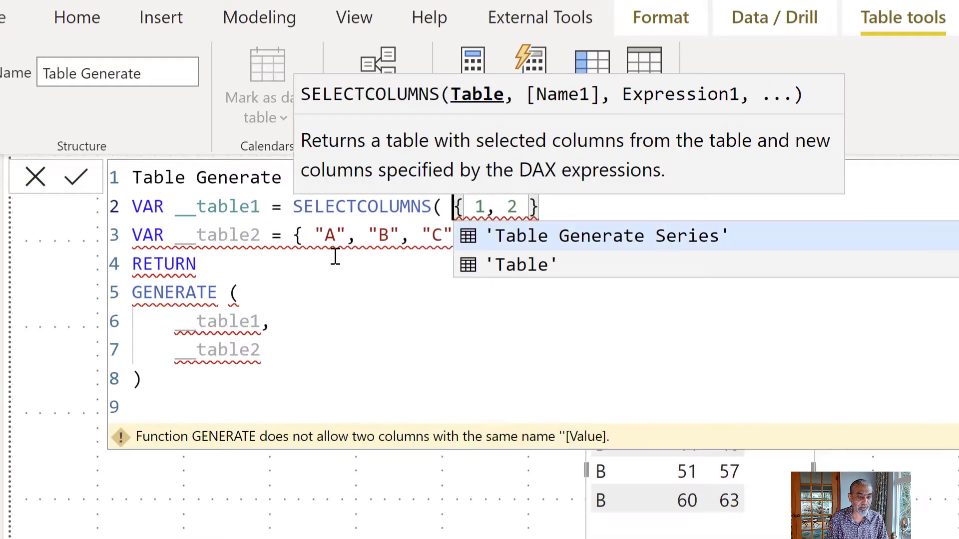
key(Right)
key(Right)
key(Right)
key(Right)
key(Right)
key(Right)
key(Right)
key(Right)
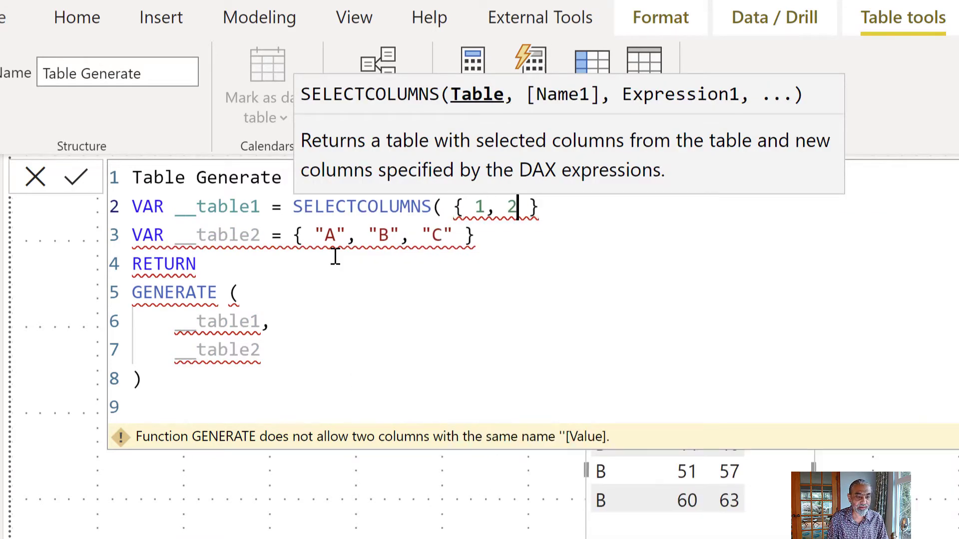
text(, "Ta)
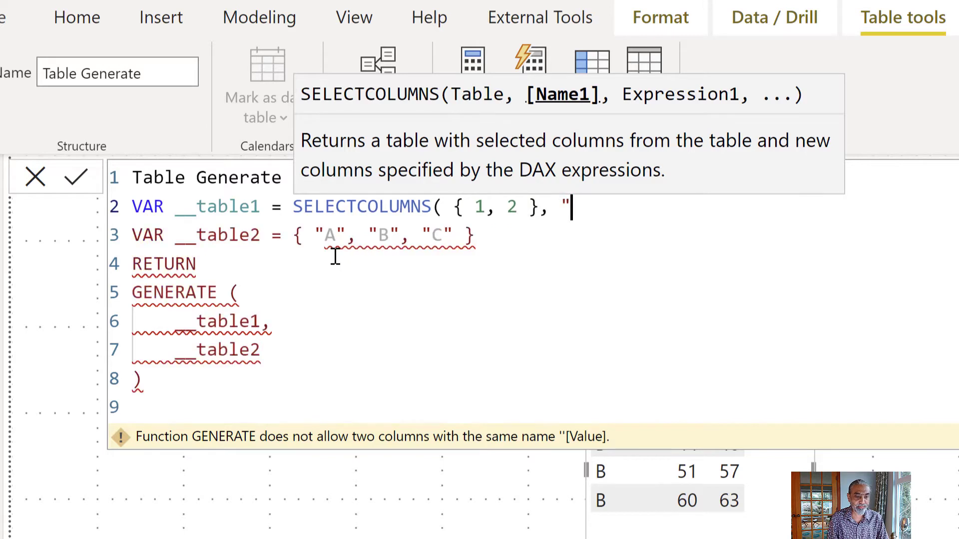
text(ble1)
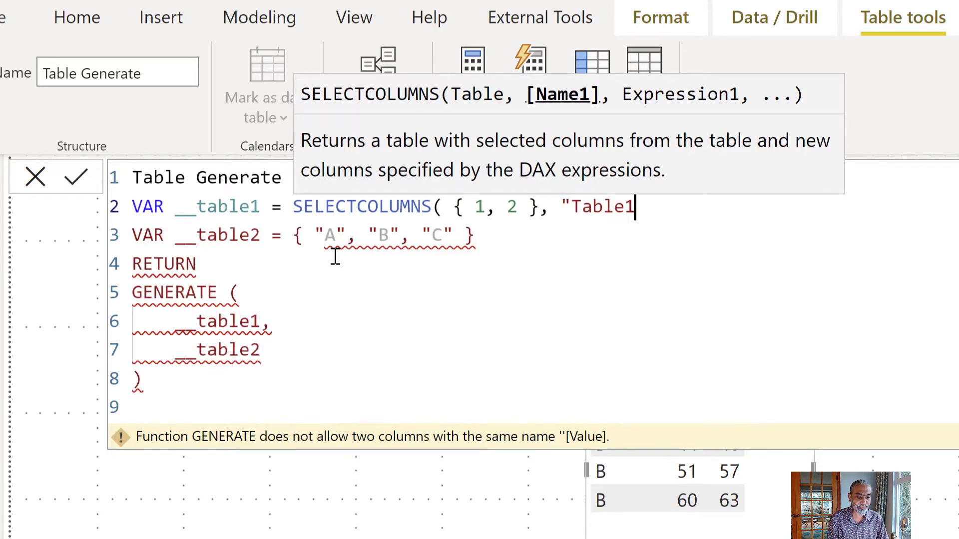
text(", [Value] ))
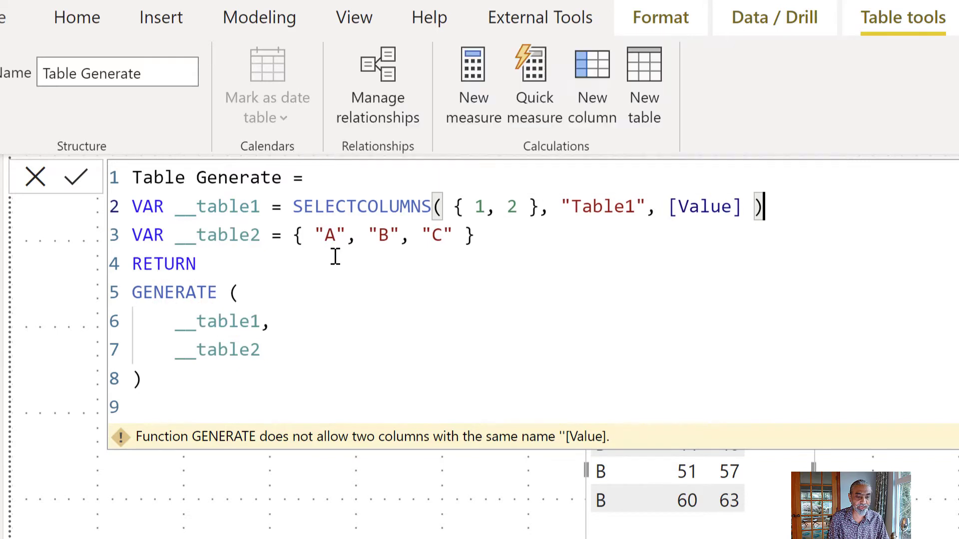
key(Return)
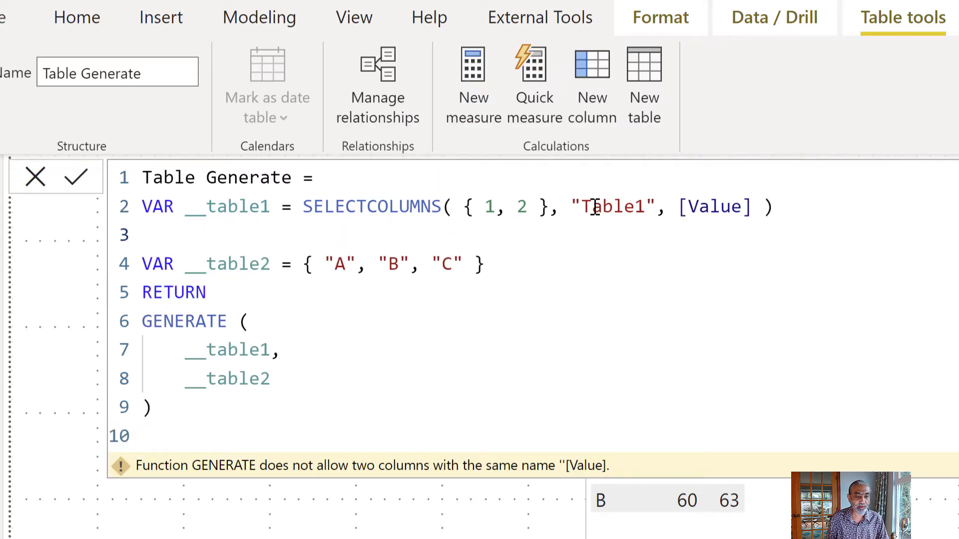
drag(583, 205, 636, 207)
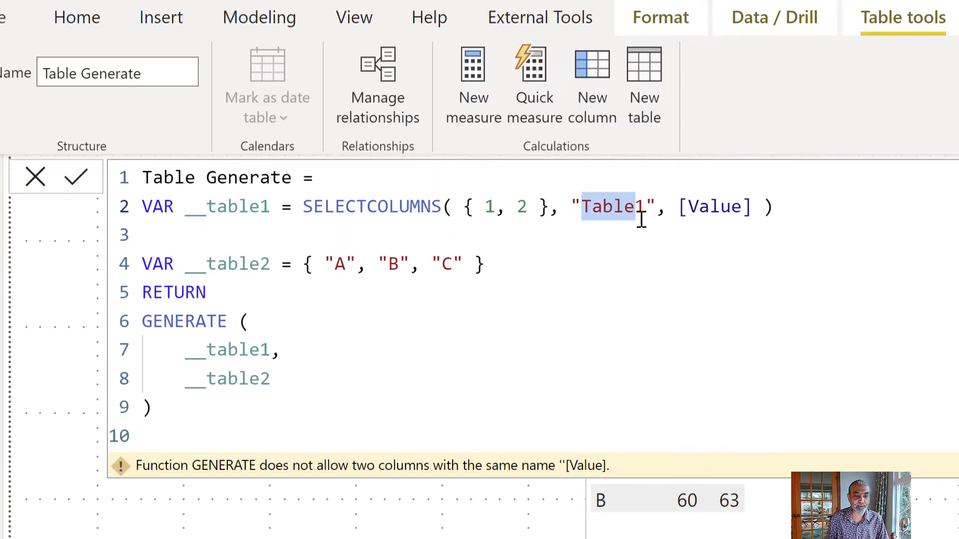
double_click(630, 210)
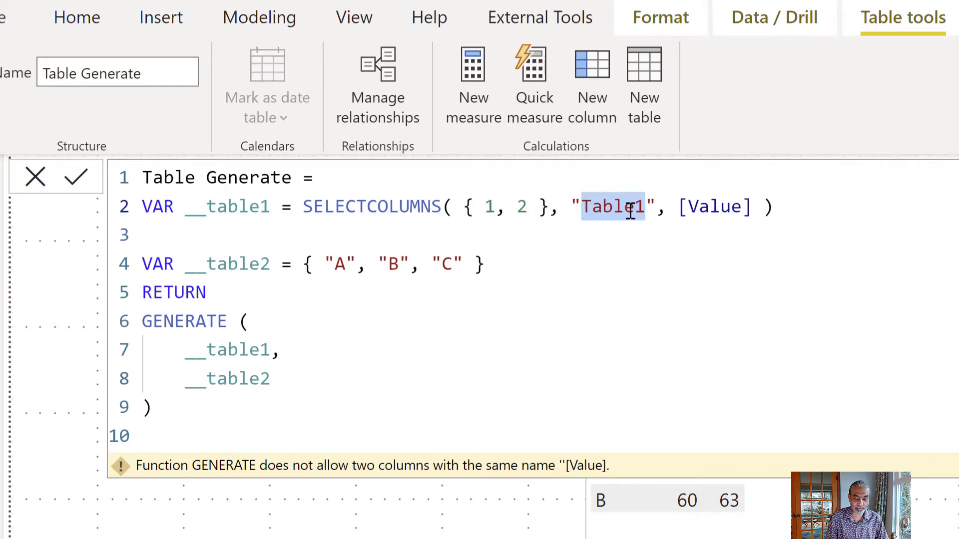
text(Colum)
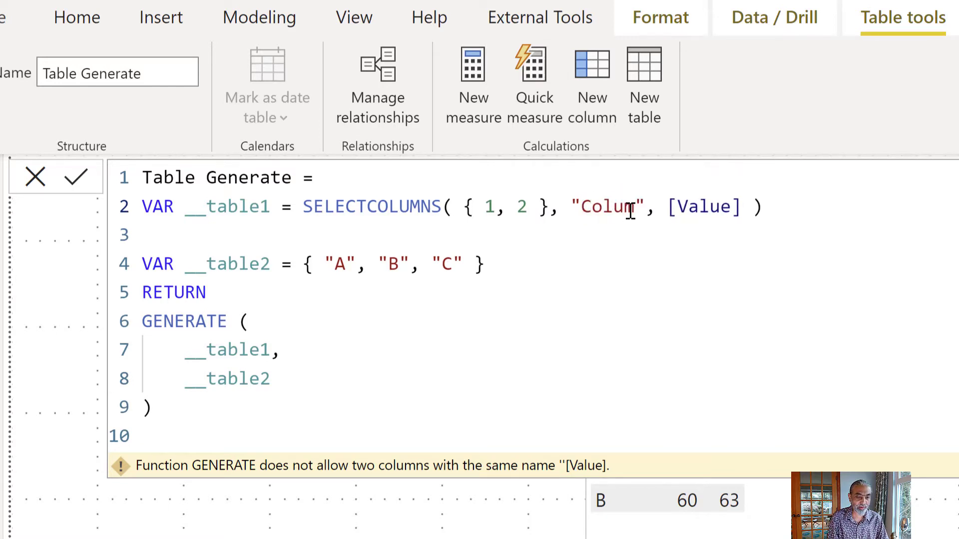
text(n1)
Step: Wrap the A, B, C list in SELECTCOLUMNS as Column2 and delete the empty line 3
key(Down)
key(Down)
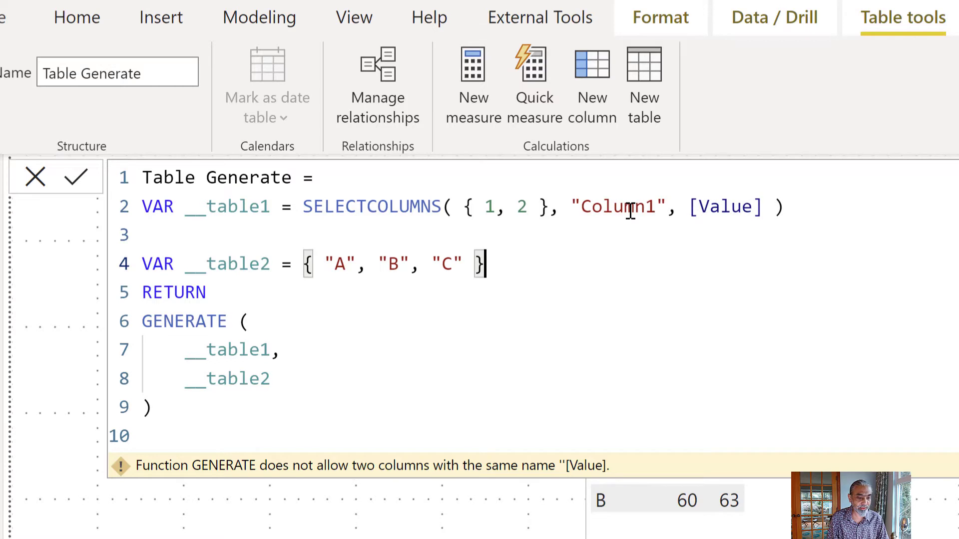
key(Left)
key(Left)
key(Left)
key(Left)
key(Left)
key(Left)
key(Left)
key(Left)
key(Left)
key(Left)
key(Left)
key(Left)
key(Left)
key(Left)
key(Left)
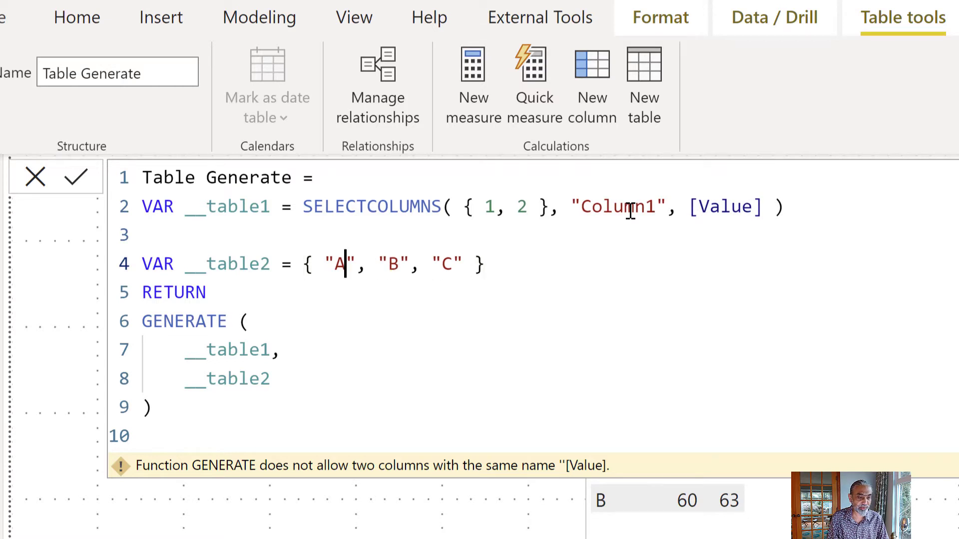
key(Left)
key(Left)
text(SELECTCOL)
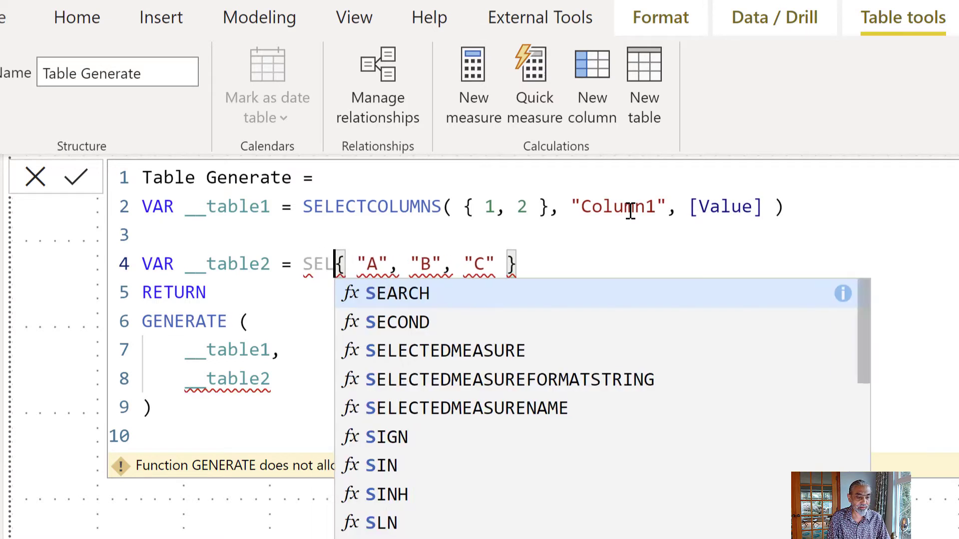
text(UMNS ()
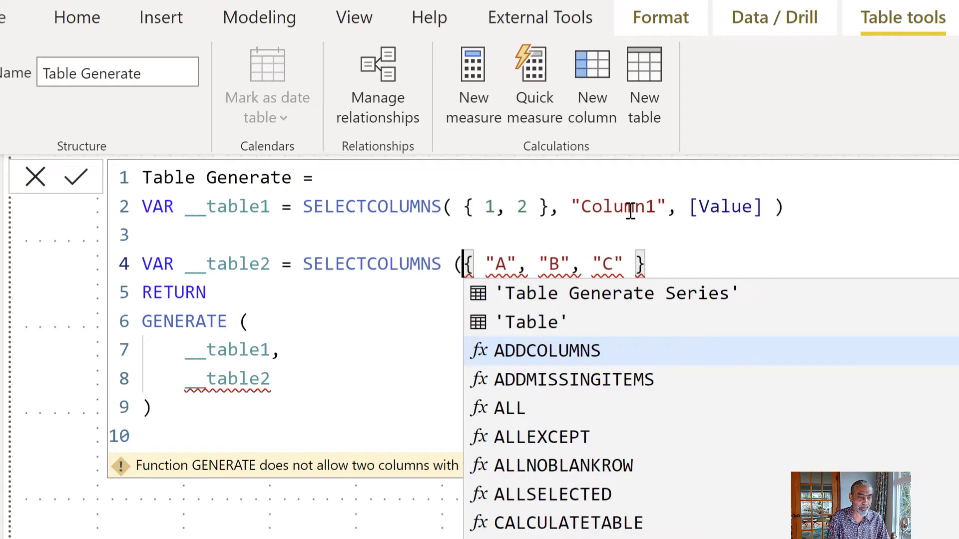
key(Right)
key(Right)
key(Right)
key(Right)
key(Right)
key(Right)
key(Right)
key(Right)
key(Right)
key(Right)
key(Right)
key(Right)
key(Right)
key(Right)
key(Right)
key(Right)
key(Right)
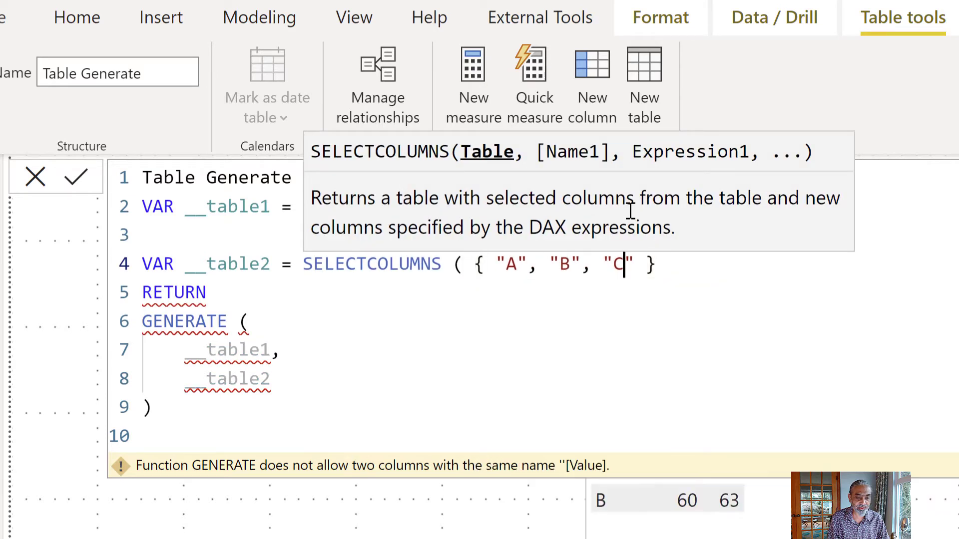
text(,)
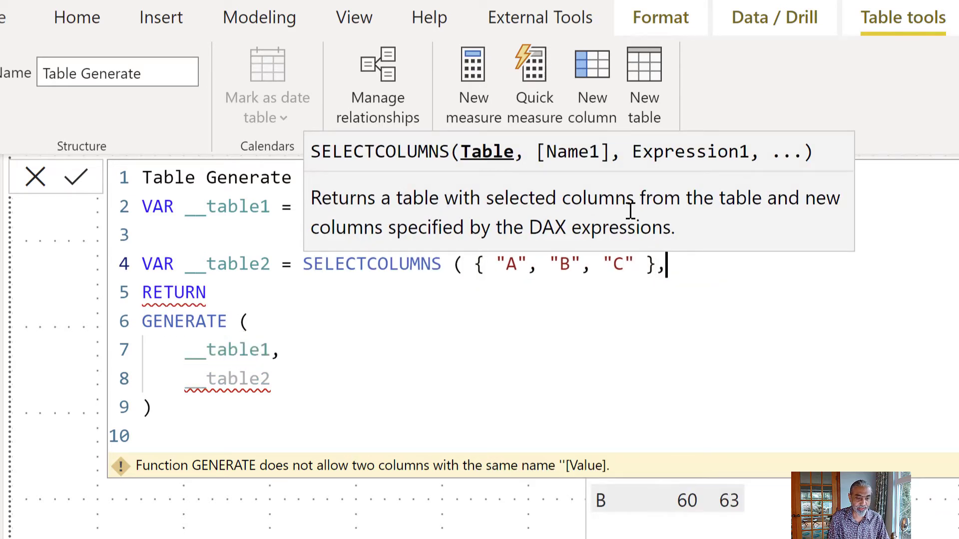
text( "Column2", [)
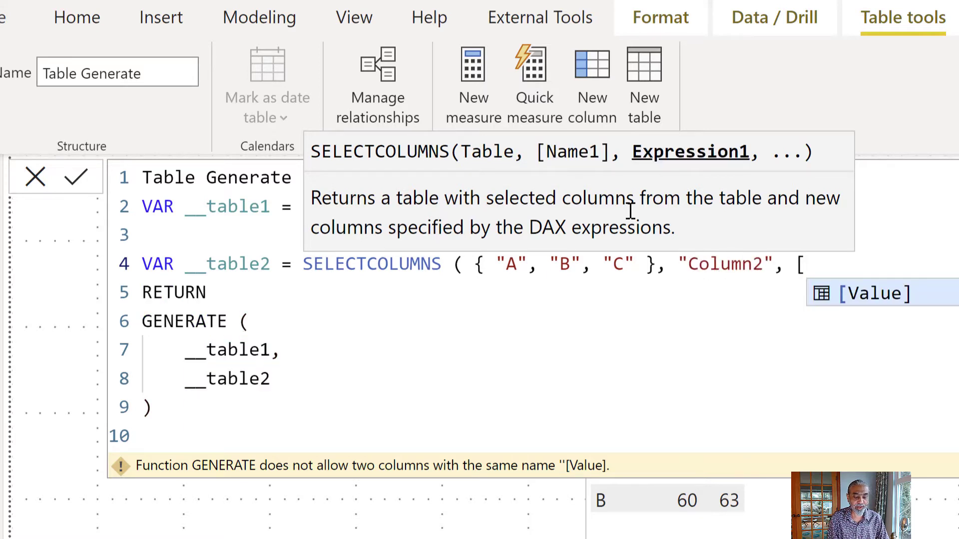
key(Tab)
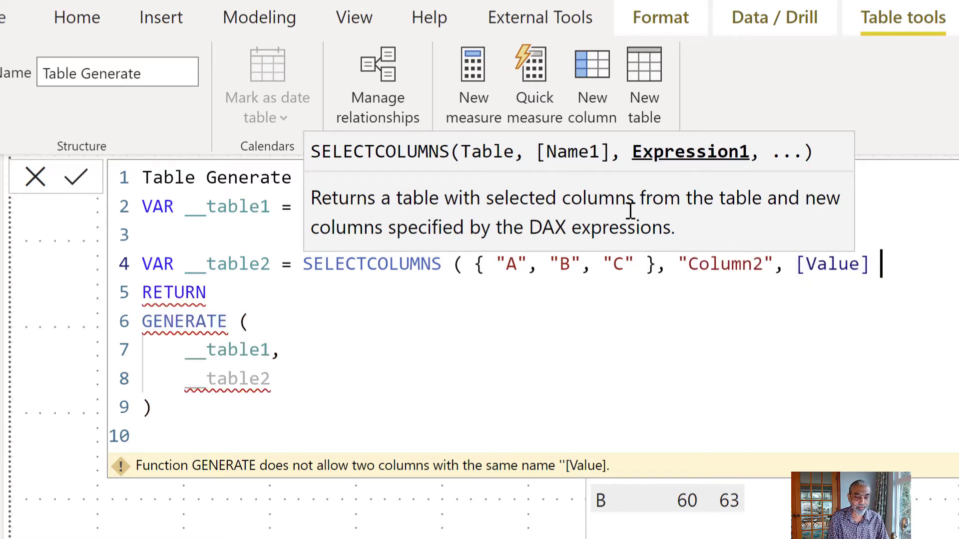
text())
drag(815, 189, 815, 206)
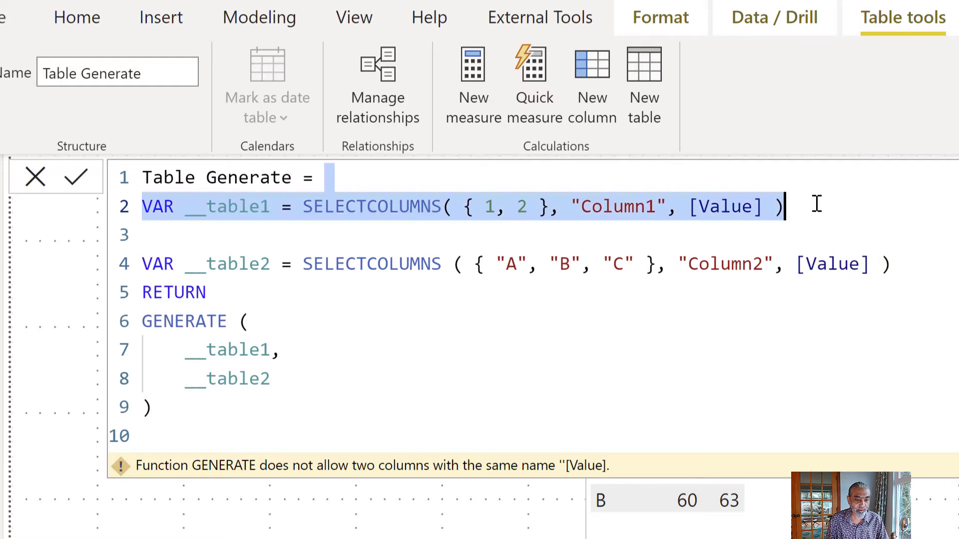
click(816, 204)
key(Delete)
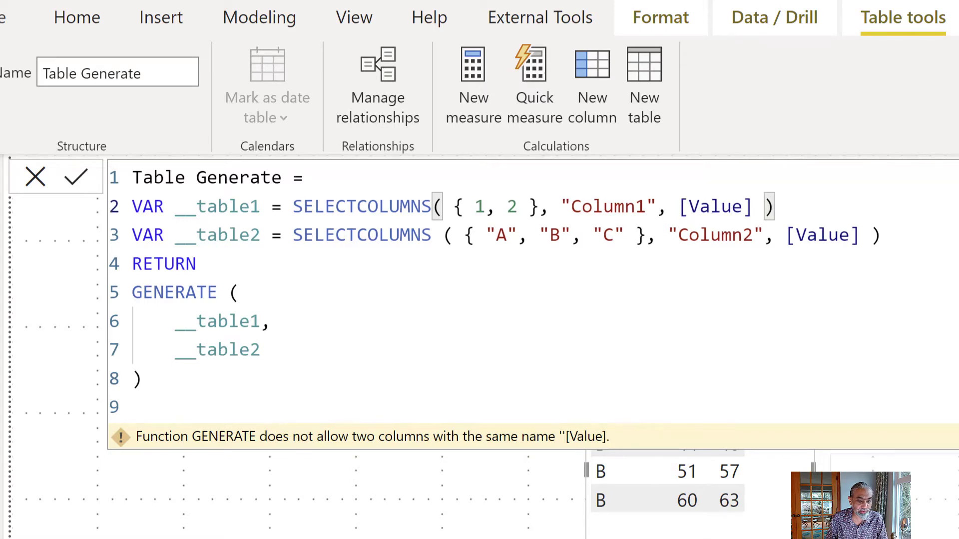
Step: Commit Table Generate and sort its six rows by Column1 ascending
click(816, 402)
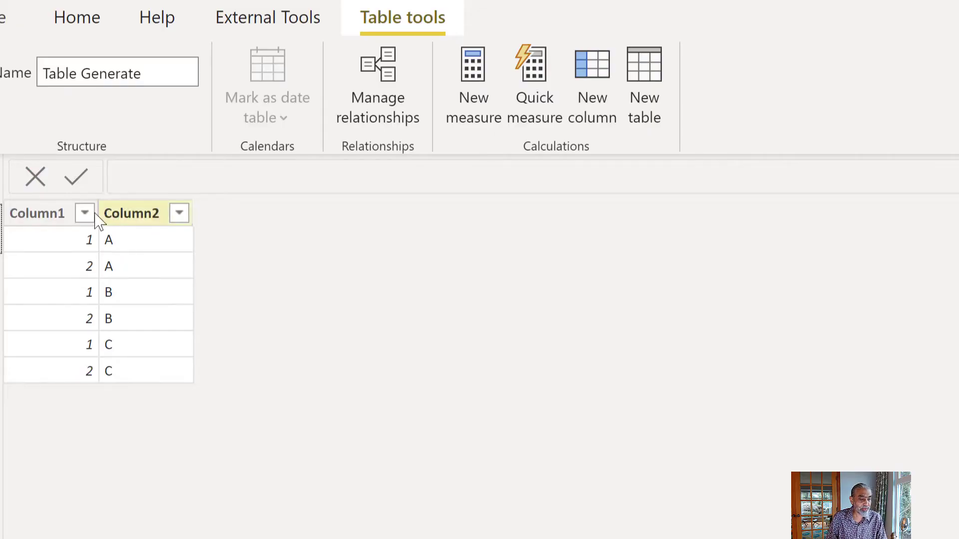
click(72, 216)
click(84, 213)
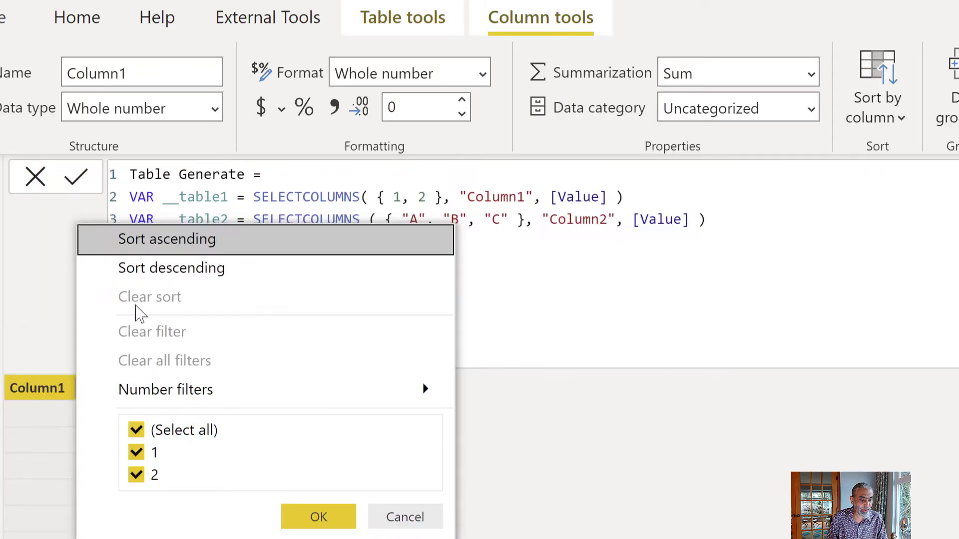
click(176, 241)
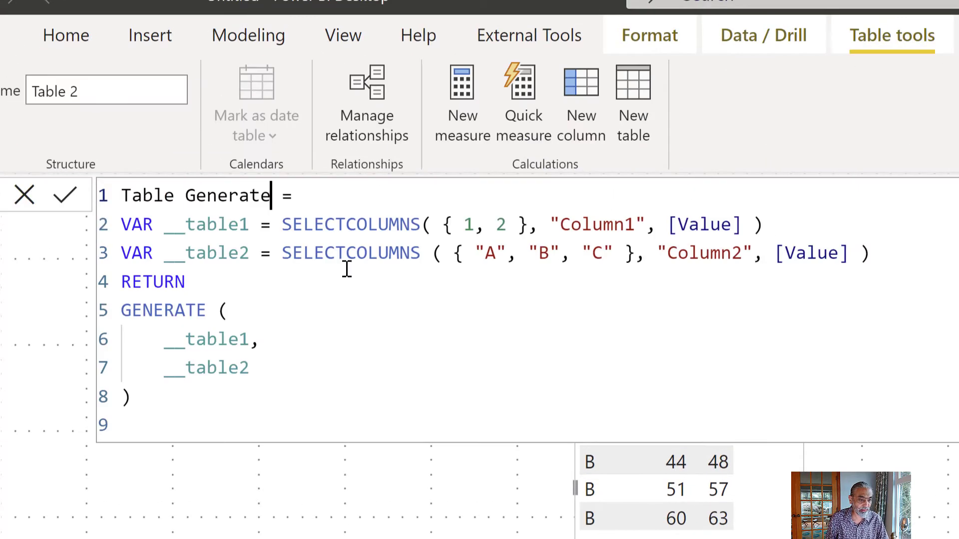
Step: Rename the formula to Table Generate ALL, change GENERATE to GENERATEALL, and commit it
text(ALL)
key(Down)
key(Down)
key(Down)
key(Down)
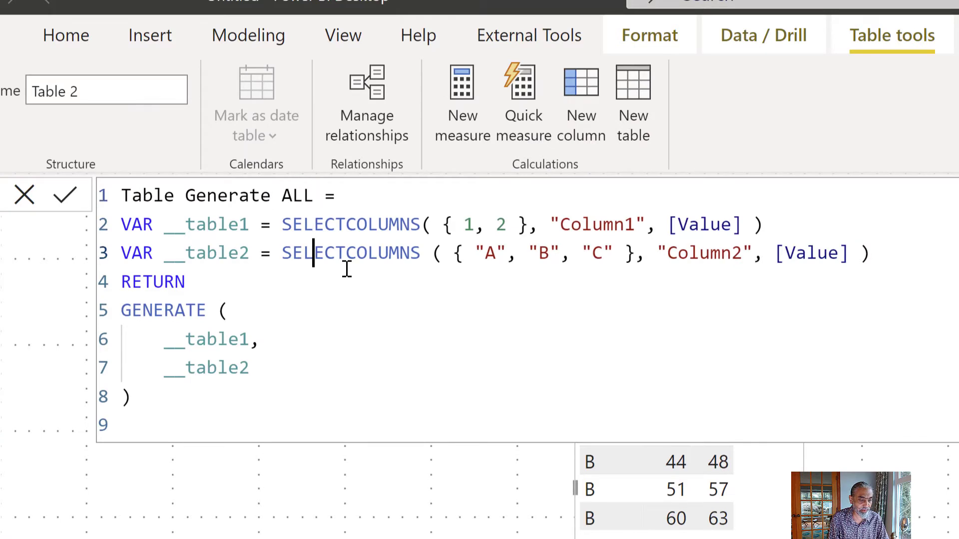
key(Left)
key(Left)
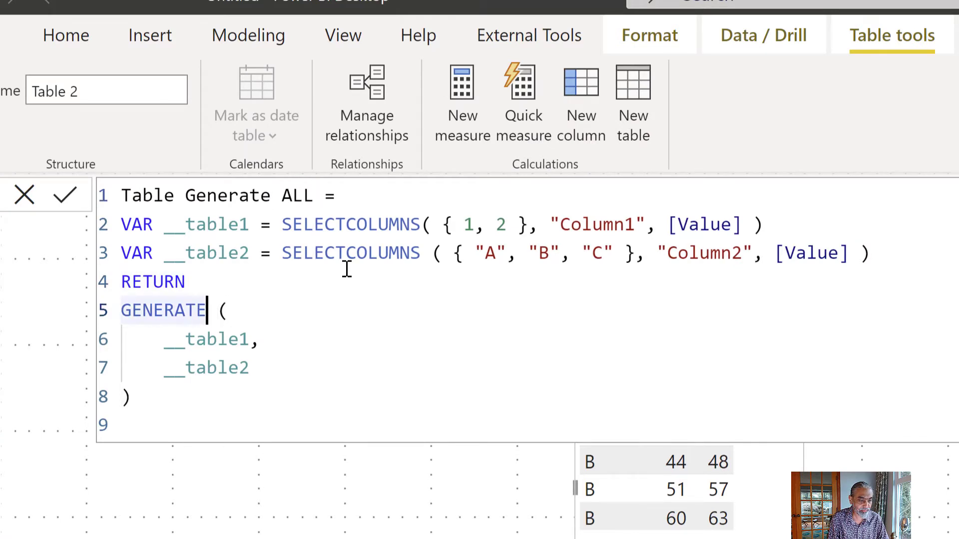
text(ALL)
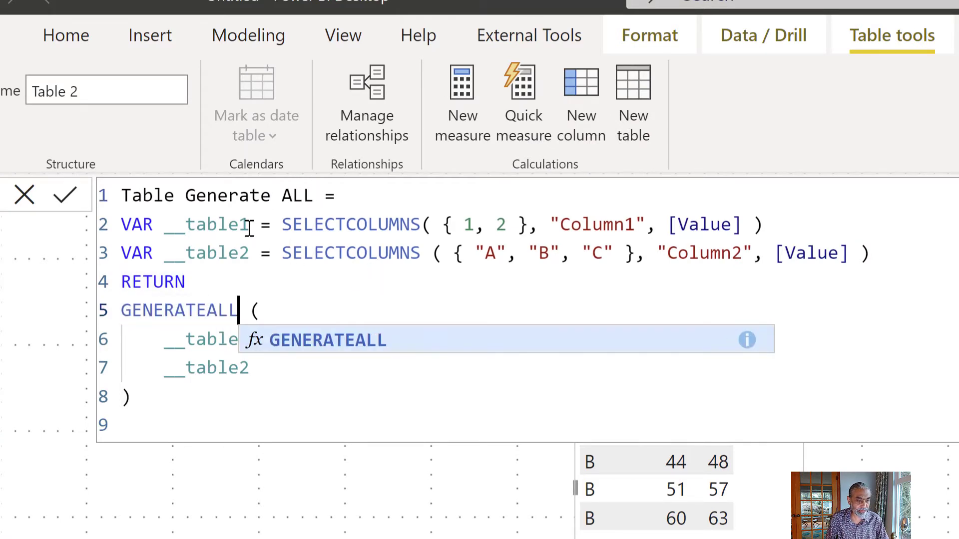
click(64, 197)
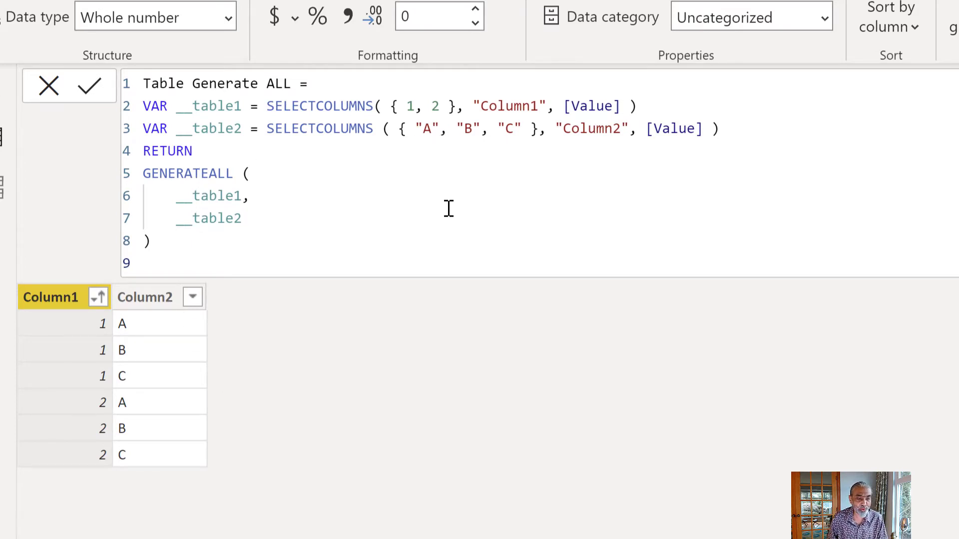
click(259, 130)
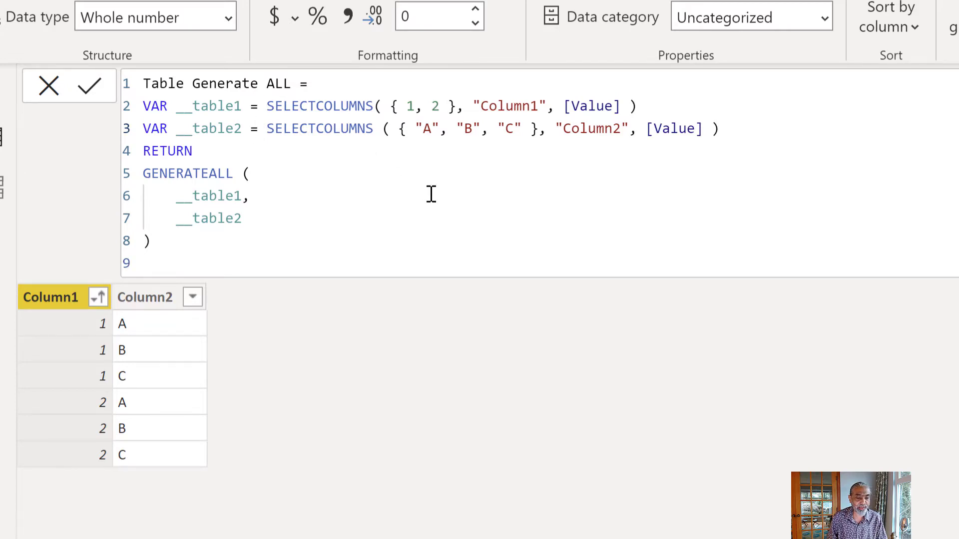
scroll(431, 193, up, 1)
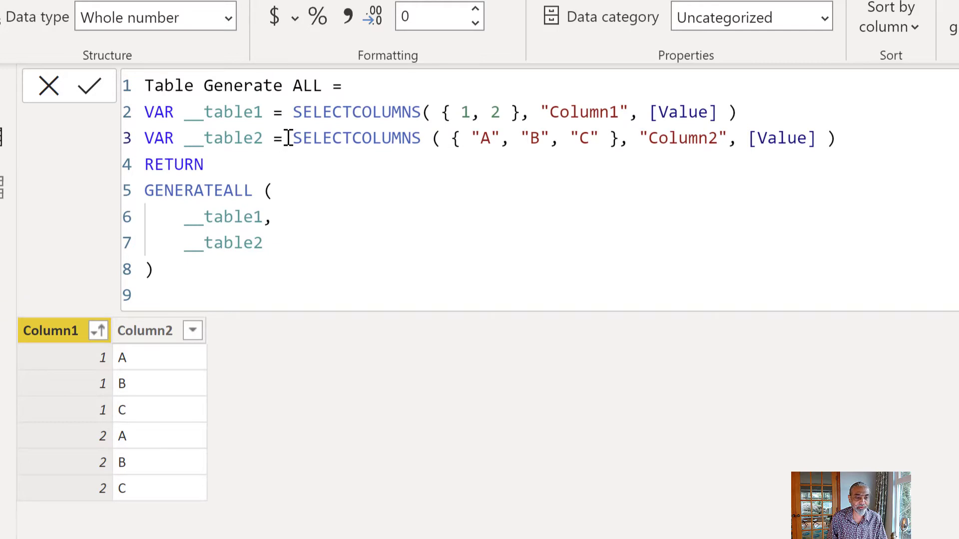
Step: Wrap the __table2 SELECTCOLUMNS expression in a FILTER call
text(FILTER()
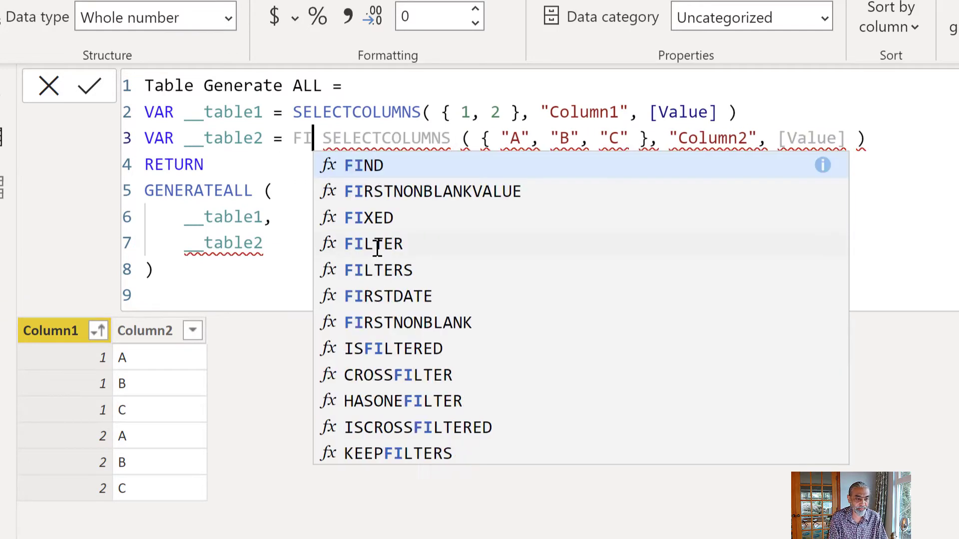
key(BackSpace)
text(*)
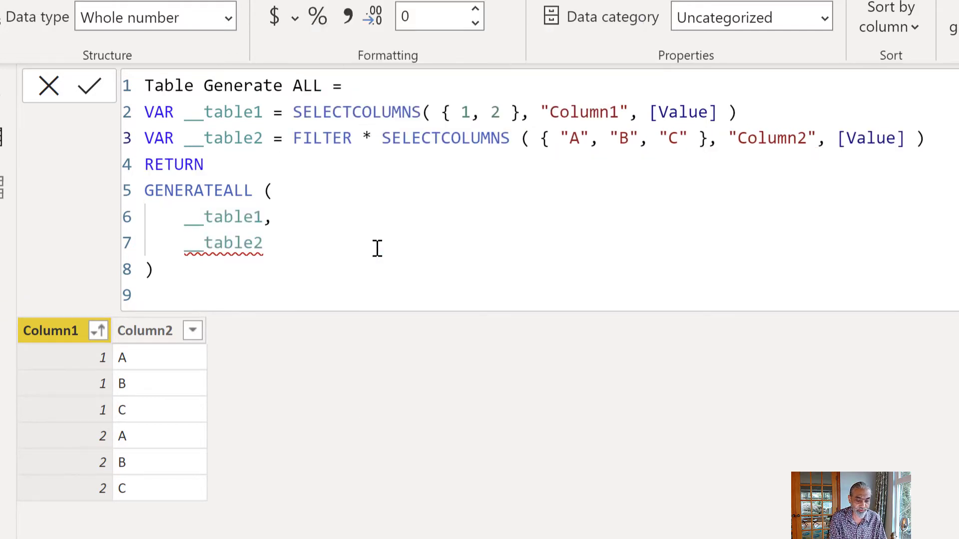
key(BackSpace)
text(()
key(End)
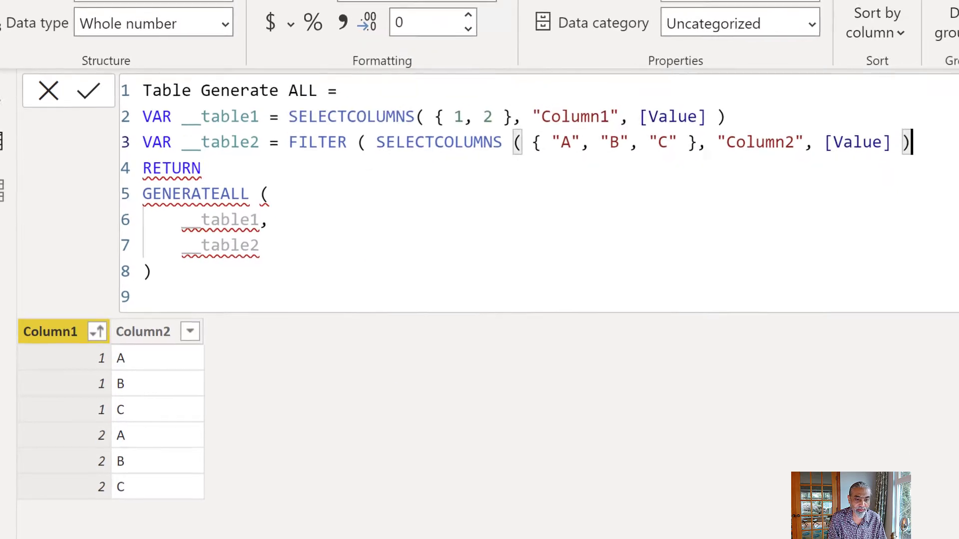
Step: Add the filter condition [Column2] = "X" and commit the formula
text(, )
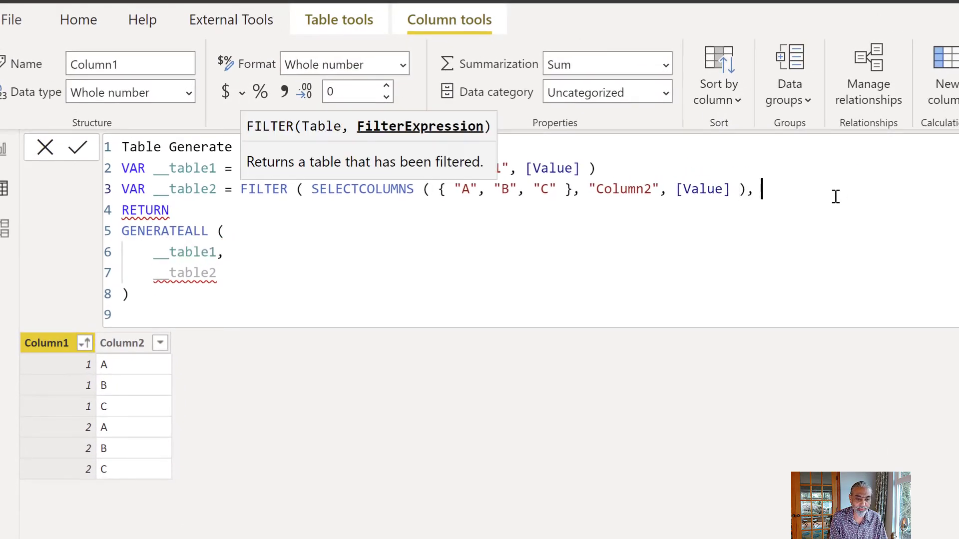
text("Co)
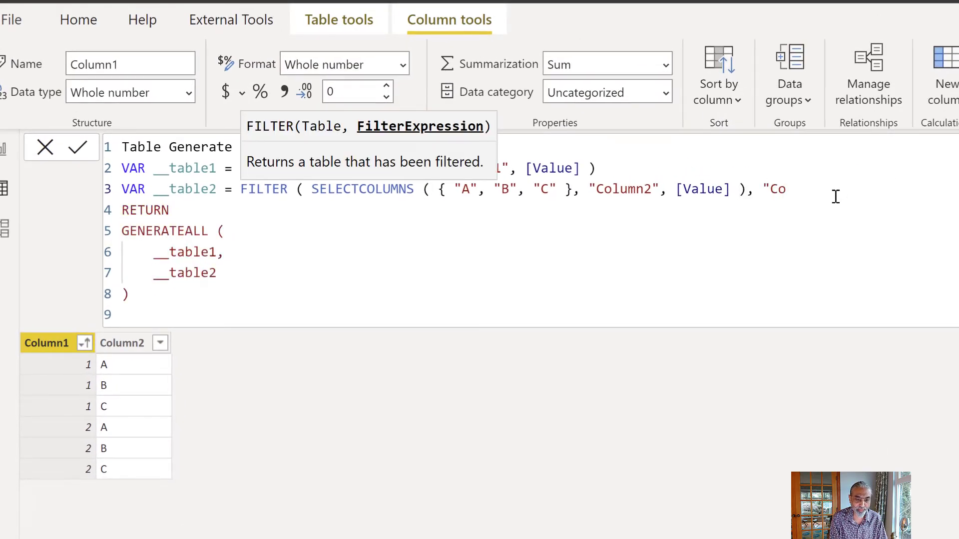
text(lumn2)
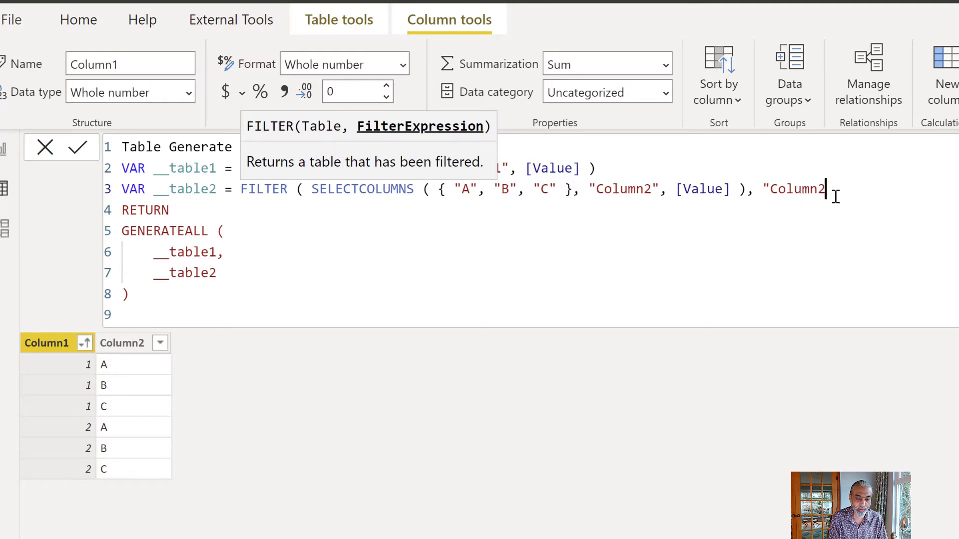
key(BackSpace)
key(ctrl+shift+Left)
key(ctrl+shift+Left)
text([Col)
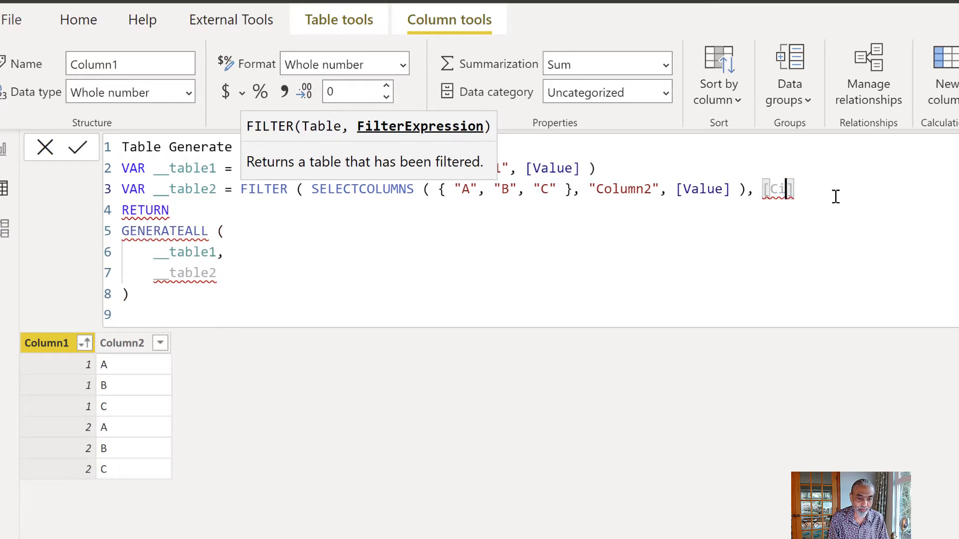
key(BackSpace)
key(BackSpace)
key(BackSpace)
text(Col)
key(Tab)
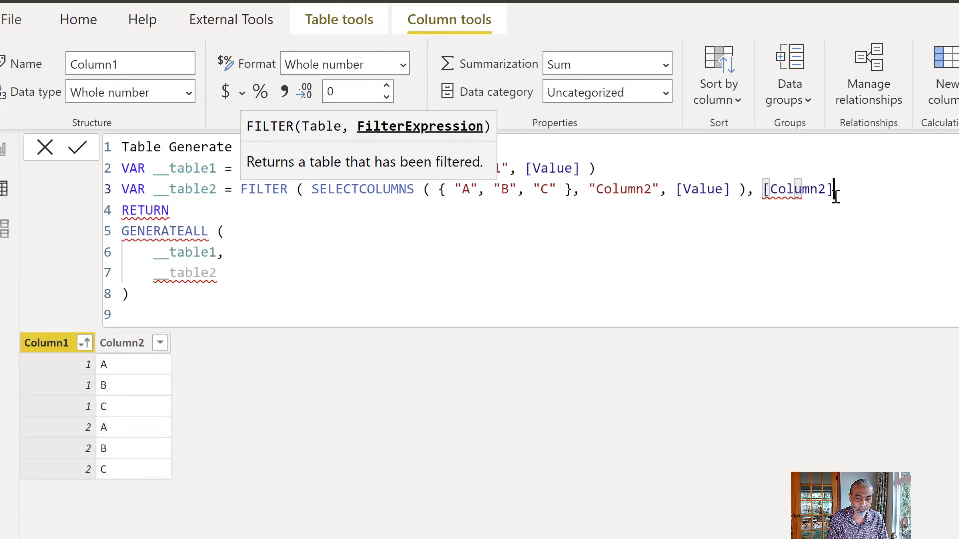
text(= "X" ))
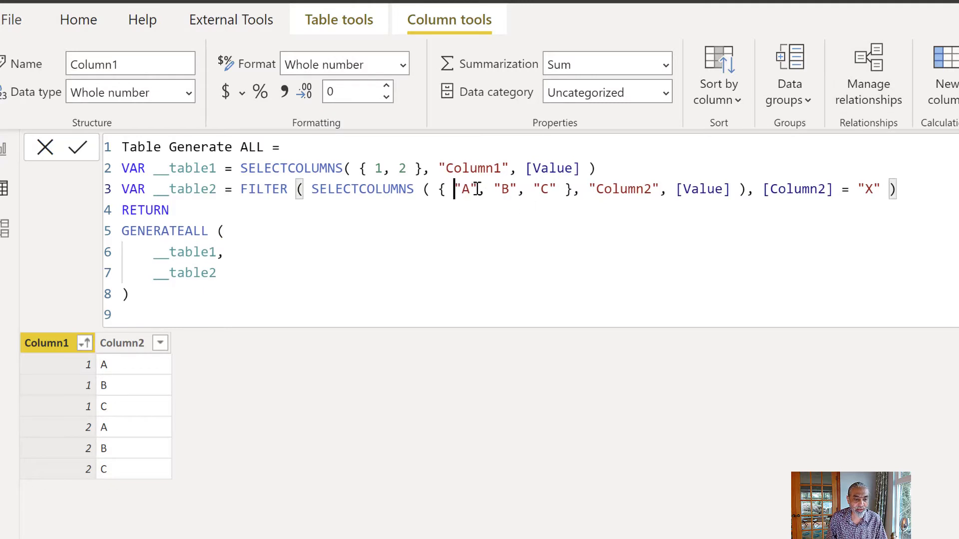
drag(455, 188, 549, 189)
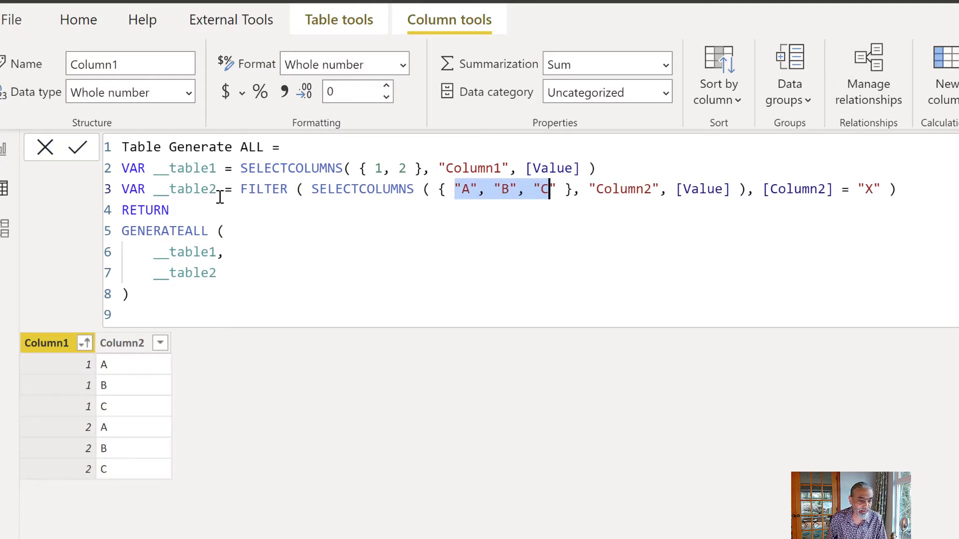
click(82, 151)
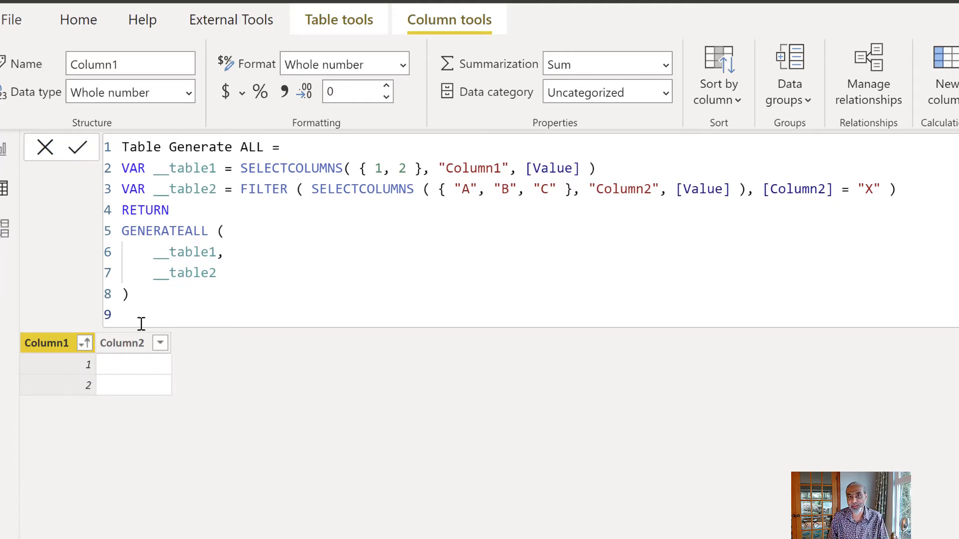
Step: Change GENERATEALL to plain GENERATE and commit, yielding no rows
click(139, 364)
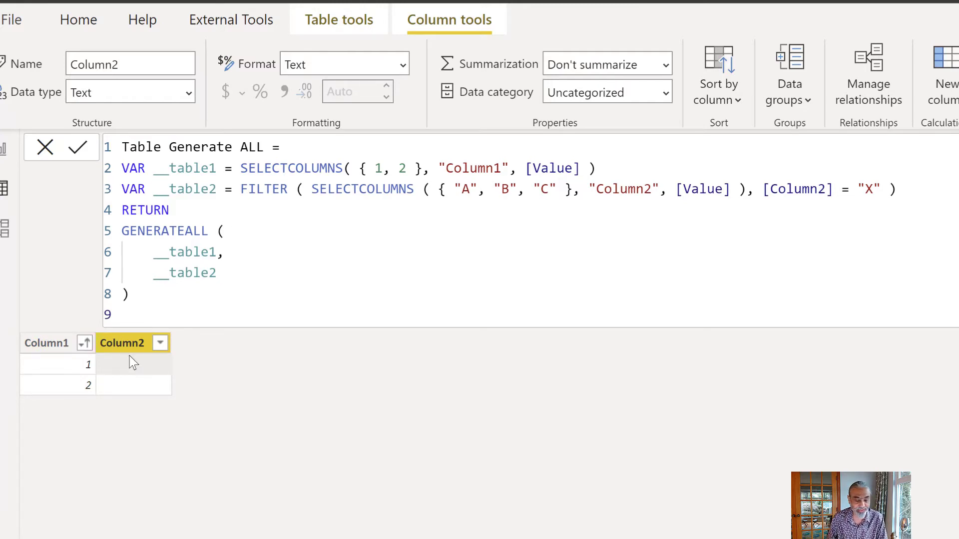
double_click(183, 236)
text(GENERATE)
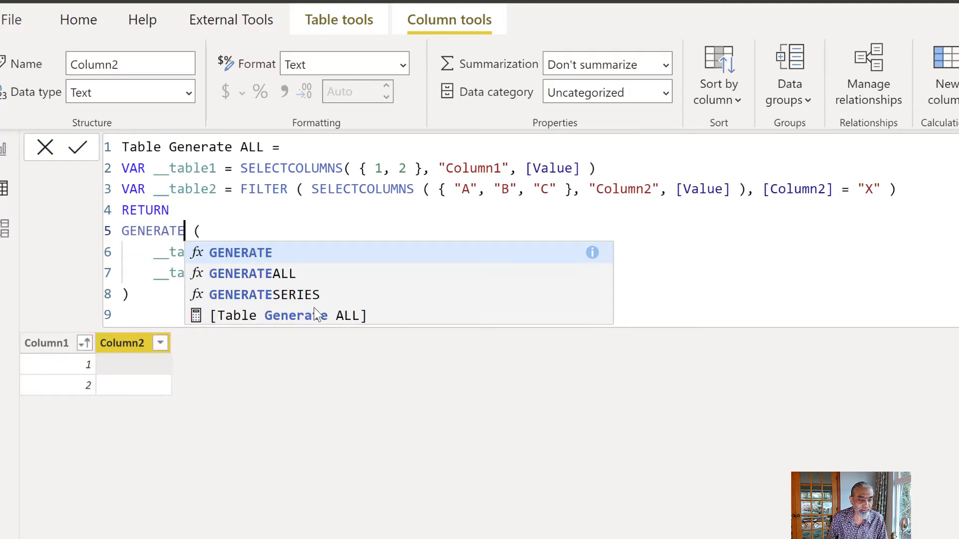
key(Escape)
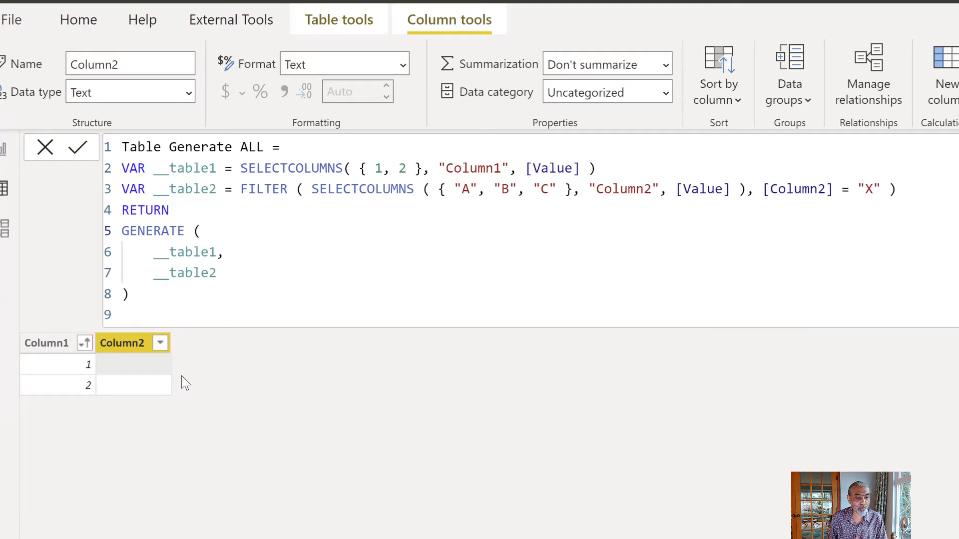
key(Return)
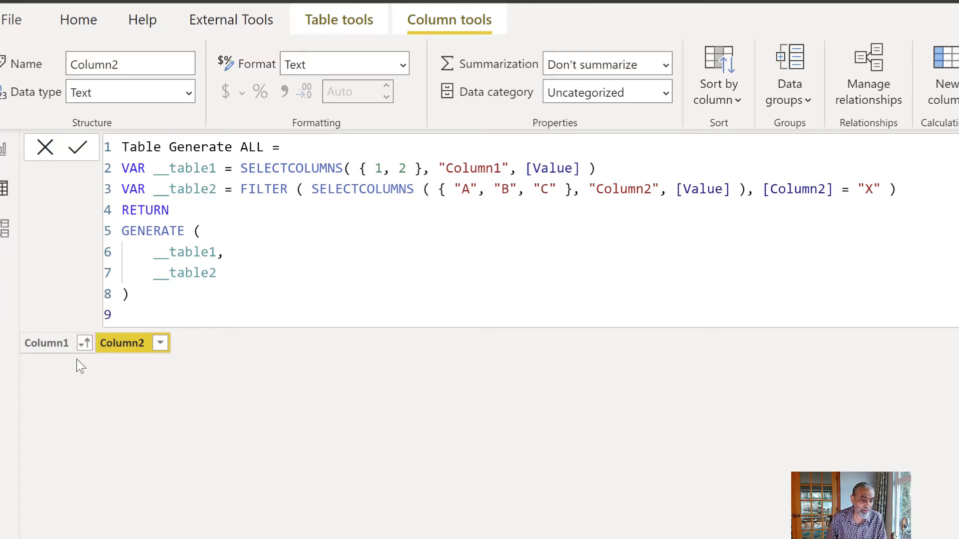
Step: Restore GENERATEALL in the formula and commit it again
click(185, 231)
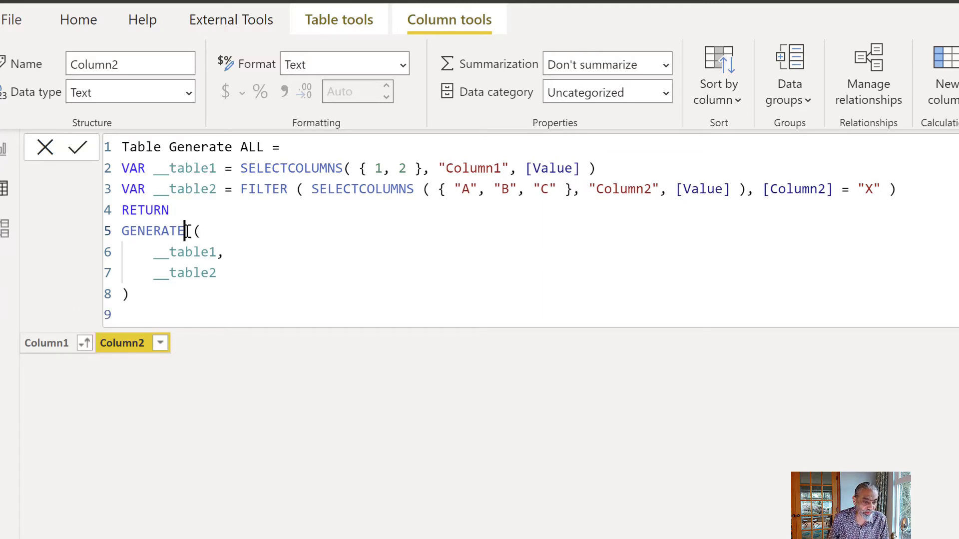
text(ALL)
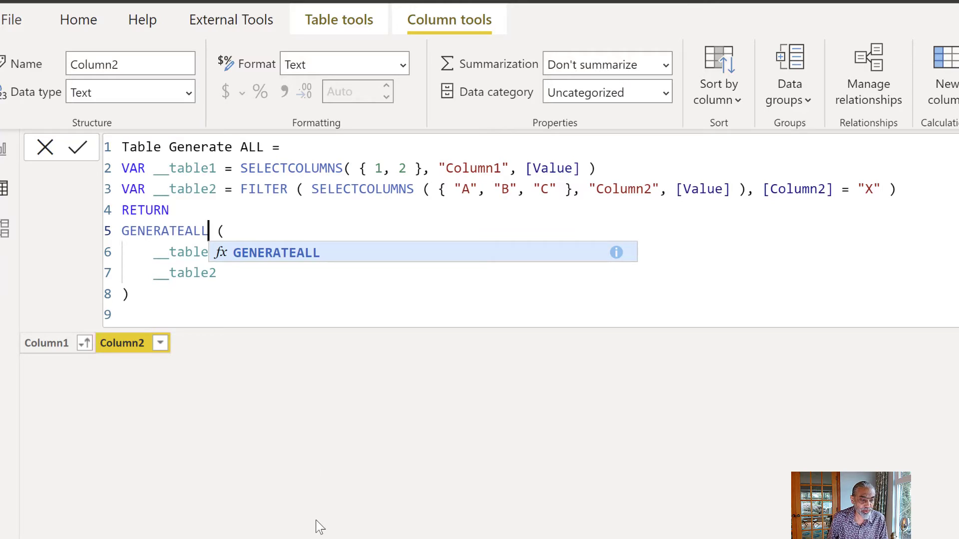
key(Escape)
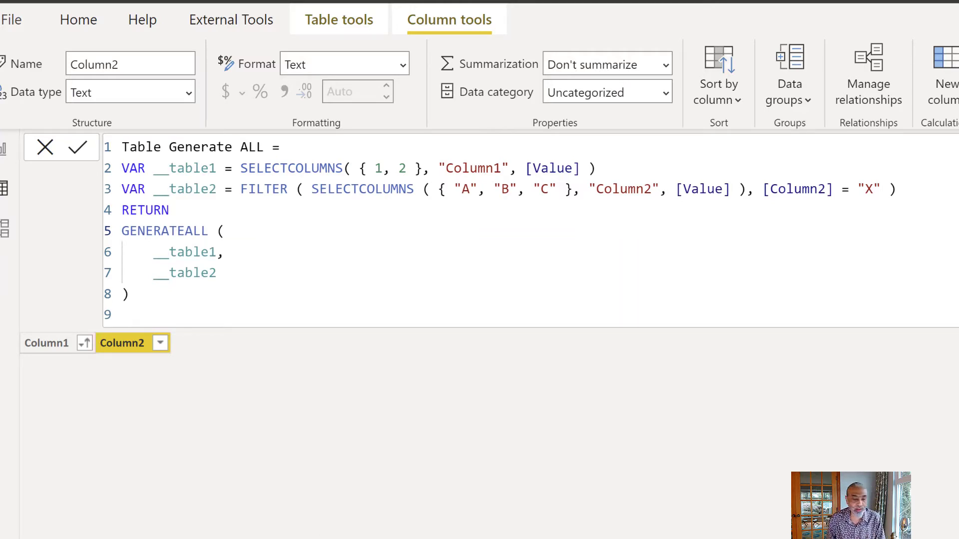
key(Return)
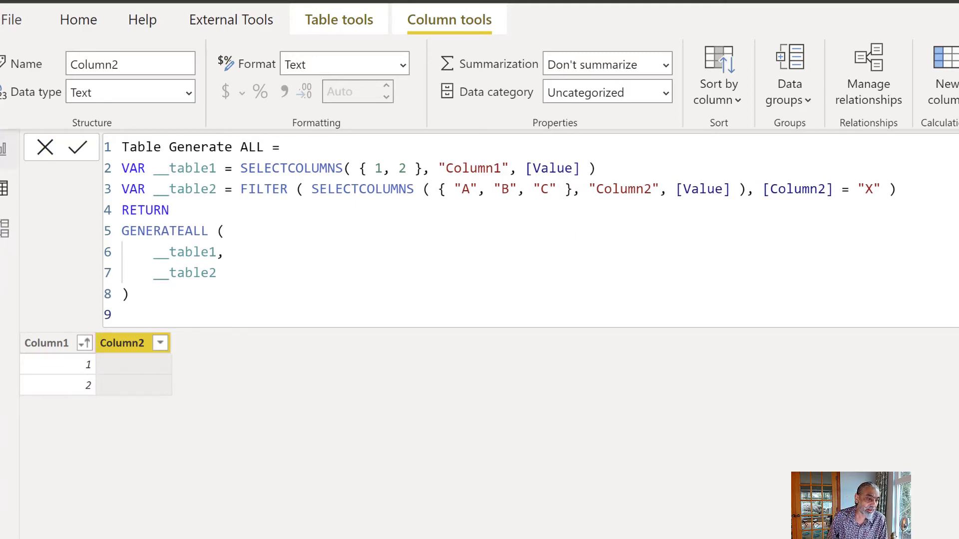
Step: From Report view, create a new calculated table whose formula begins Missing Value Table =
click(3, 150)
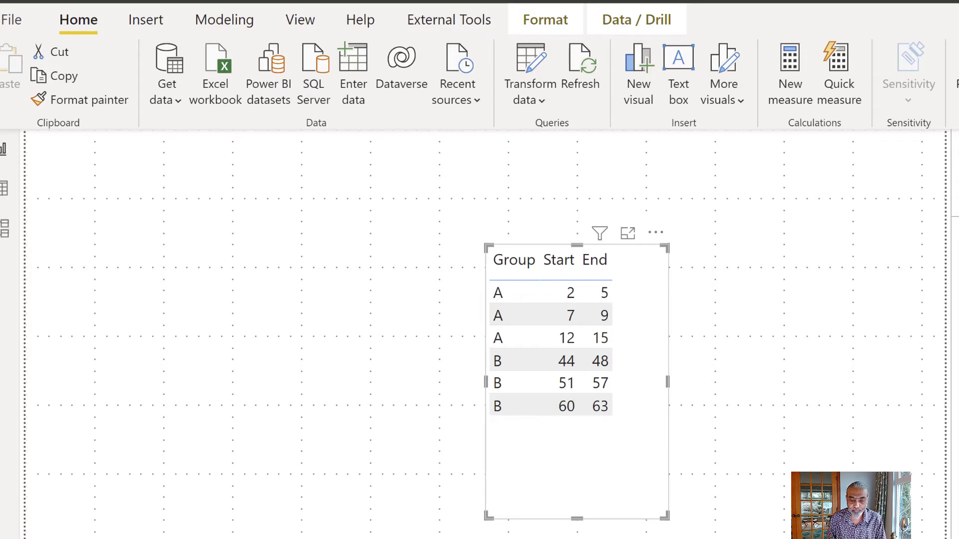
click(229, 26)
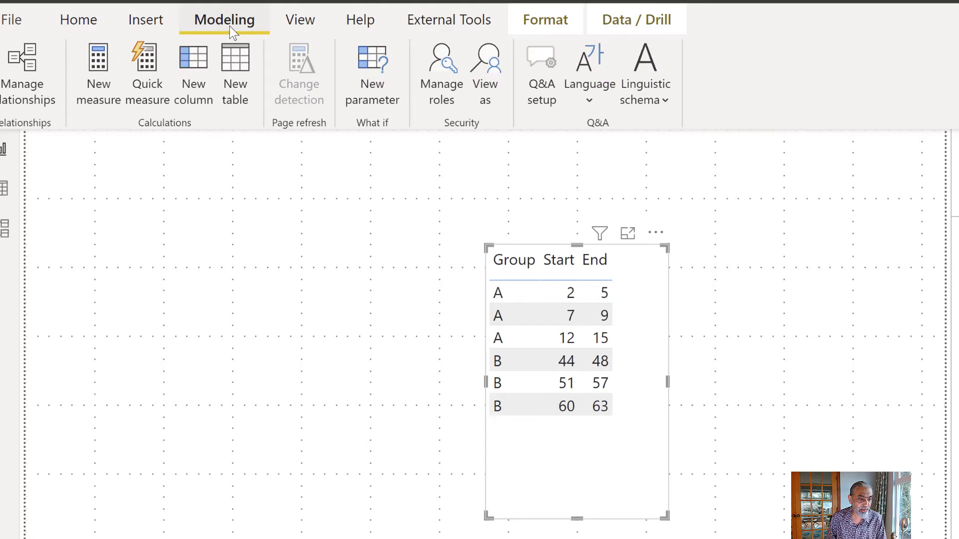
click(240, 93)
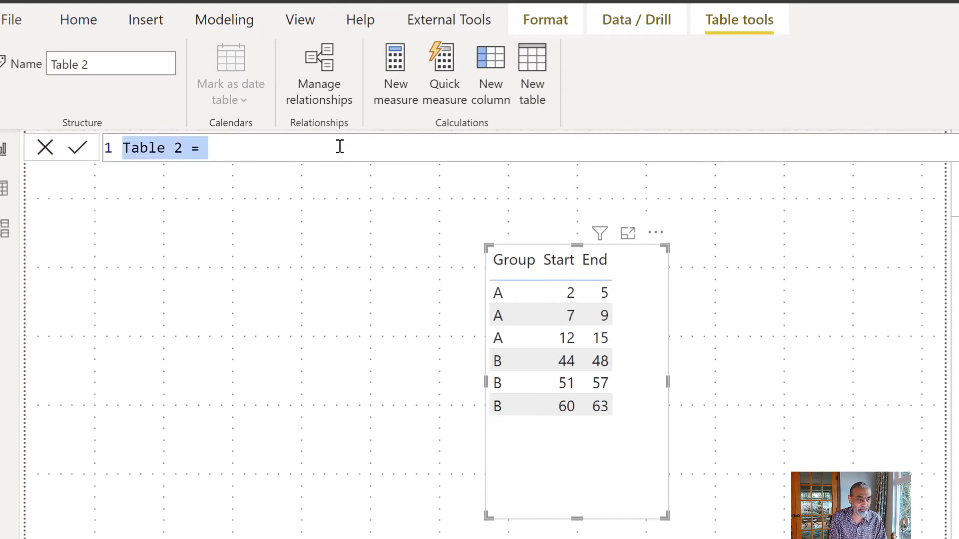
text(Missing )
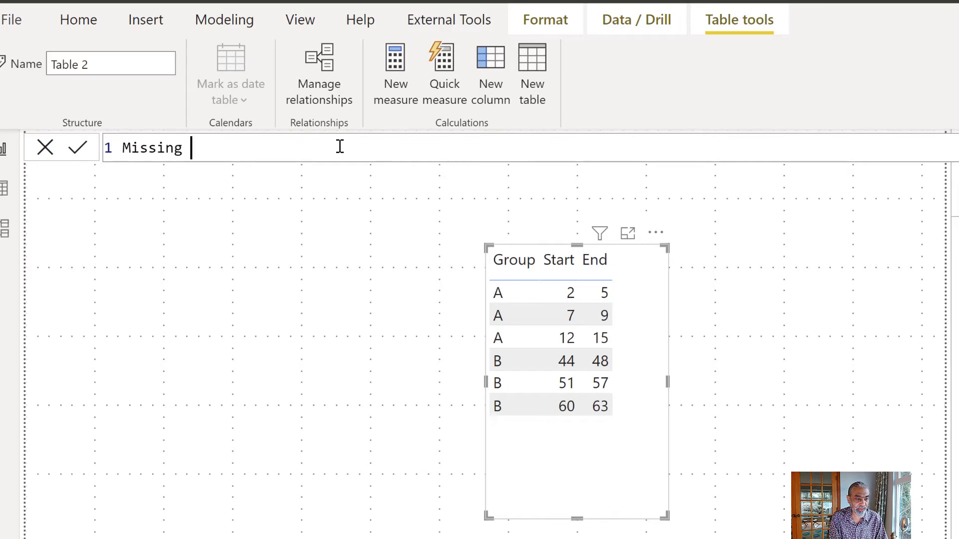
text(Value Table =)
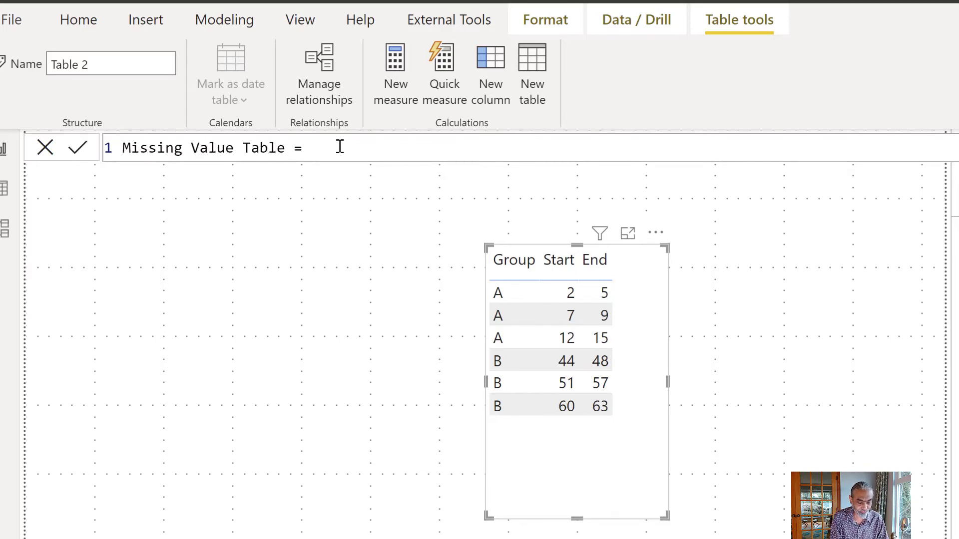
key(shift+Return)
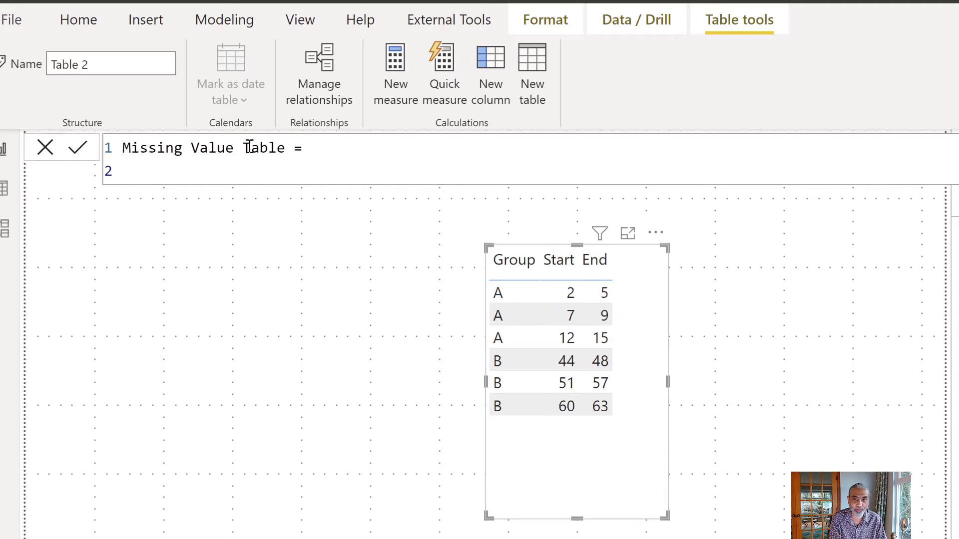
Step: Begin the formula with GENERATE ( 'Table', and open a GENERATESERIES call as its second argument
text(GENERA)
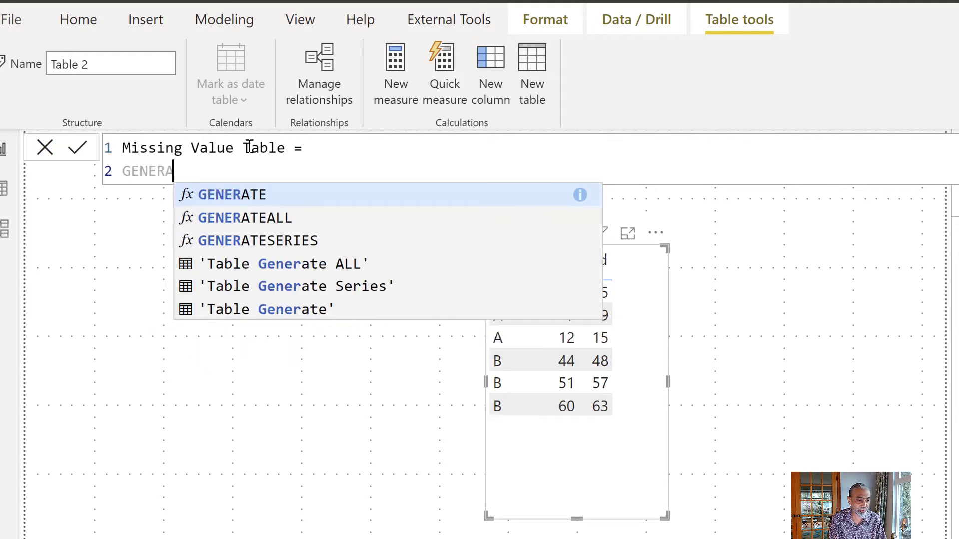
text(TE ()
key(shift+Return)
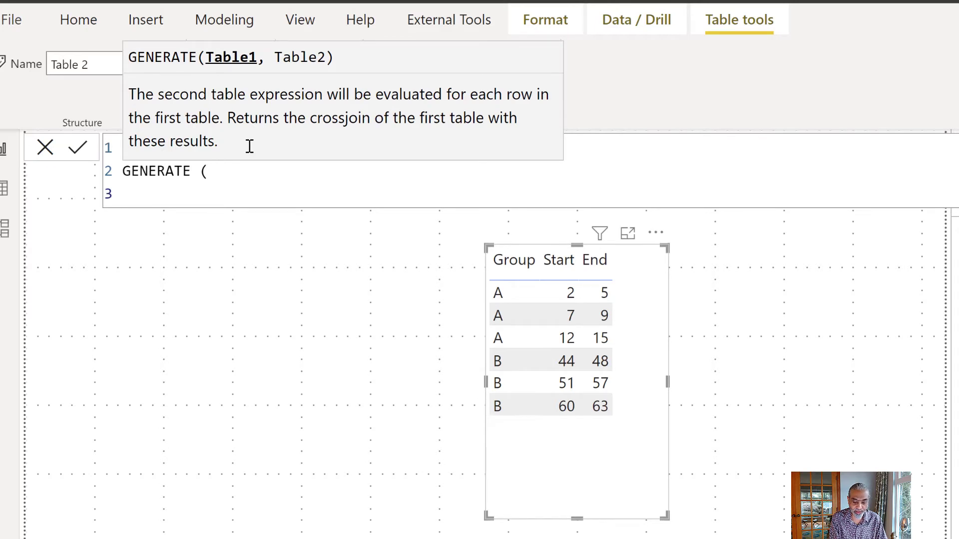
key(Tab)
text('Table',)
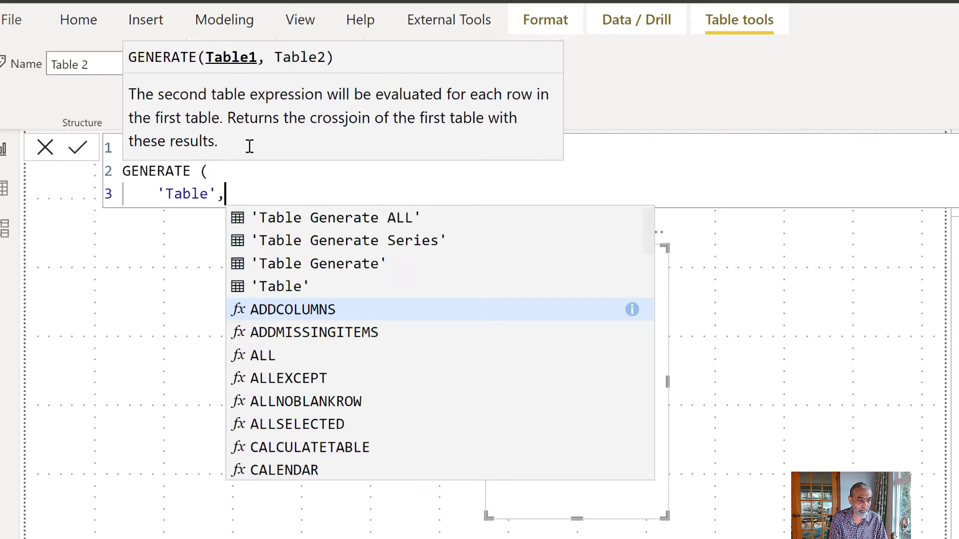
key(shift+Return)
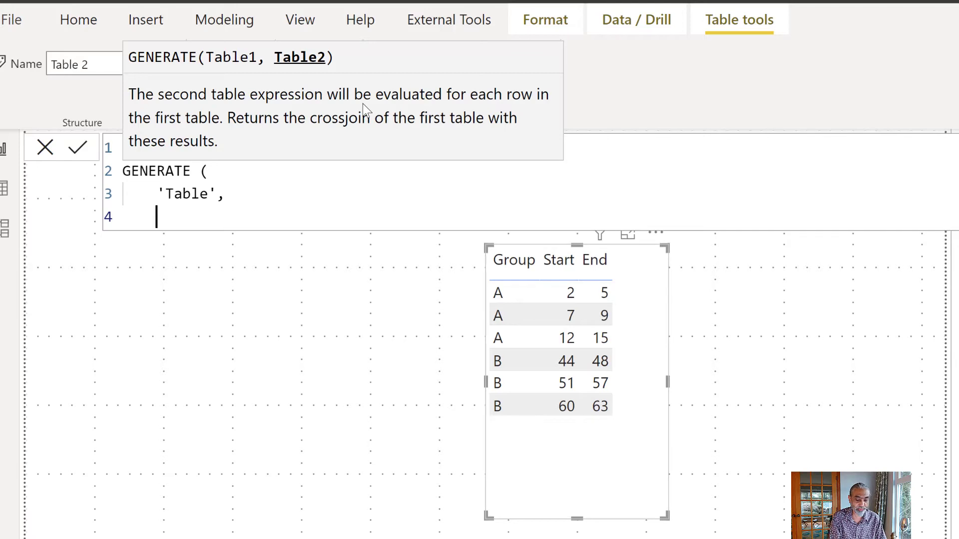
text(GENERASTE)
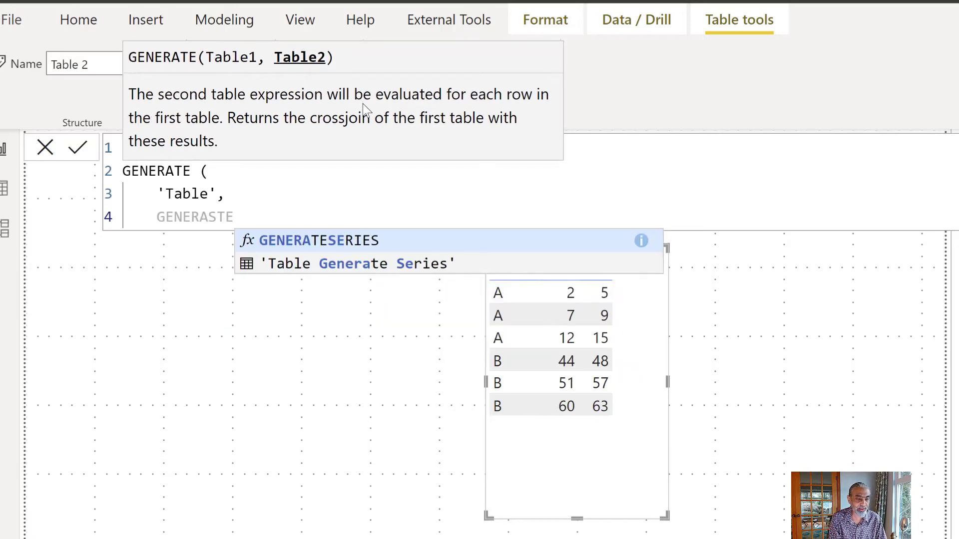
key(Tab)
key(BackSpace)
text(()
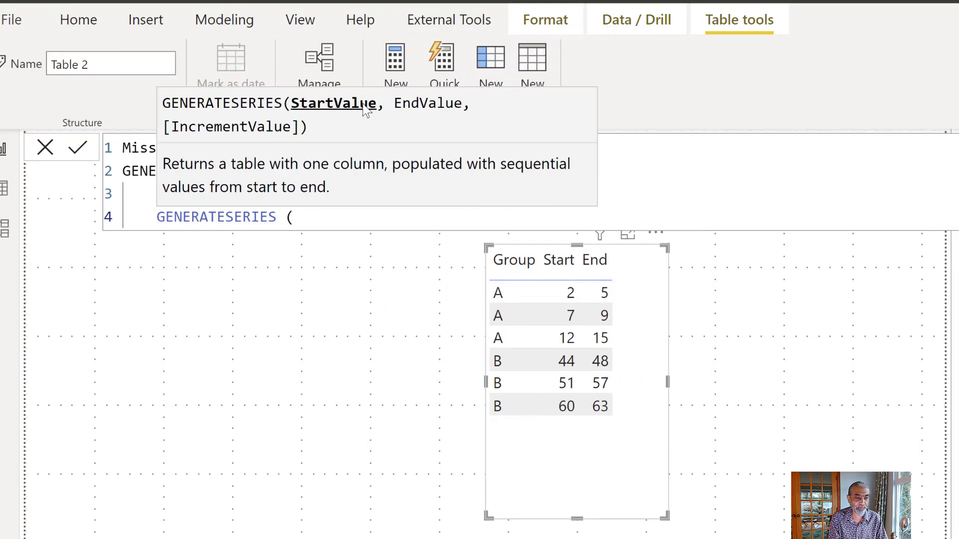
key(Return)
Step: Give GENERATESERIES the bounds 'Table'[Start] and 'Table'[End], then close both functions
text(Tabe)
key(Down)
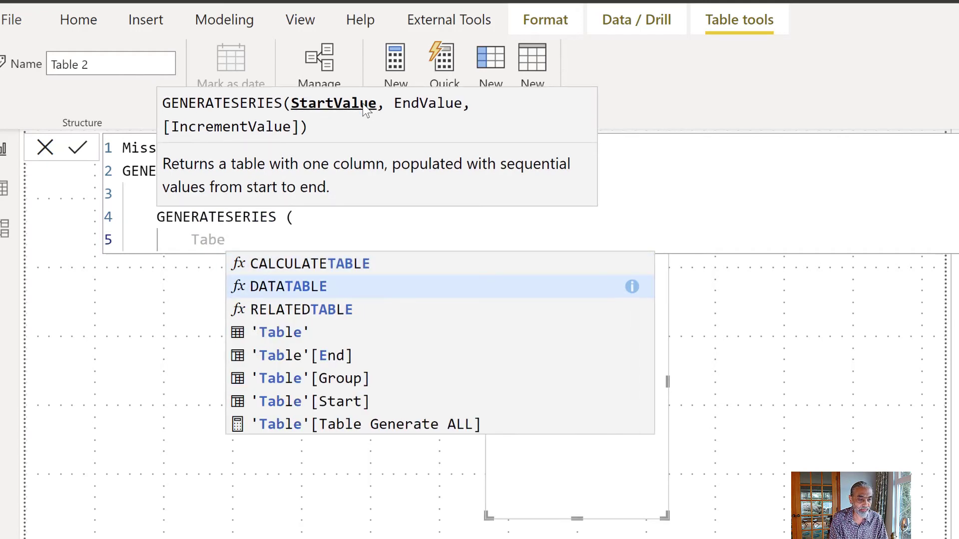
key(Down)
key(Down)
key(Down)
key(Down)
key(Down)
key(Tab)
text(,)
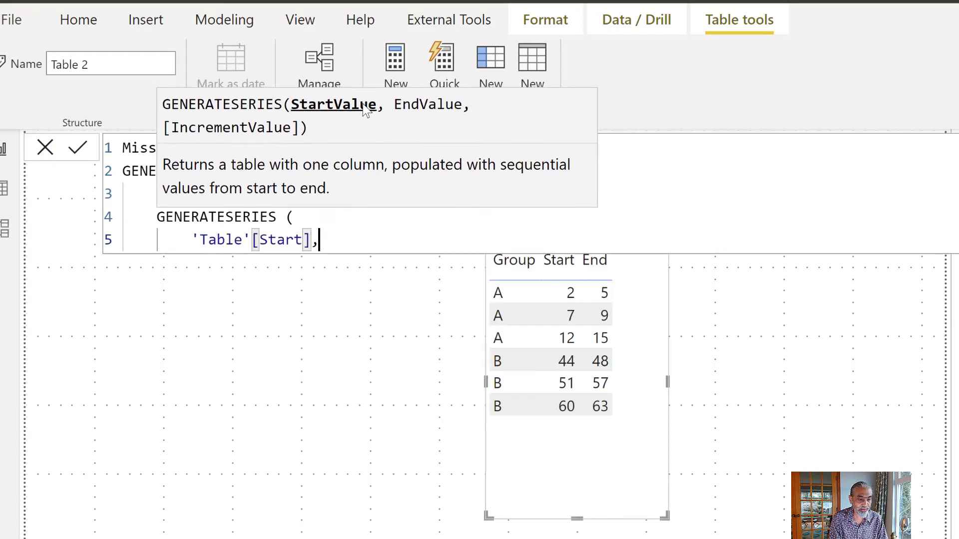
key(Return)
text(Tabke)
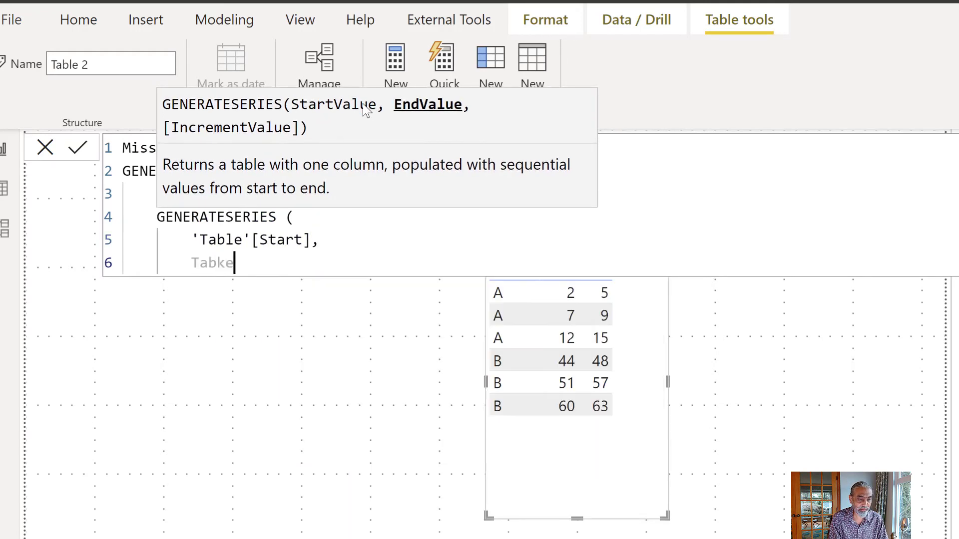
key(BackSpace)
key(BackSpace)
text(le[)
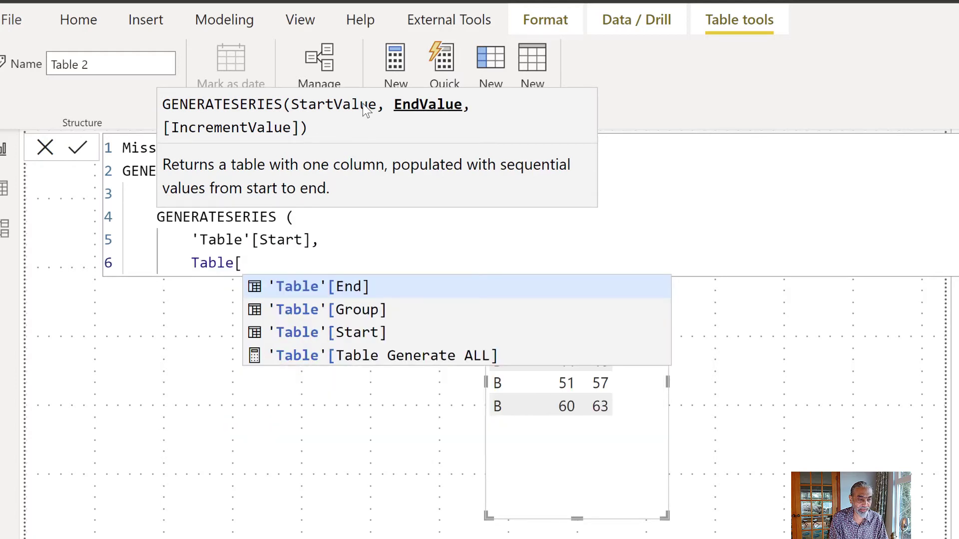
key(Tab)
key(Return)
text())
key(Return)
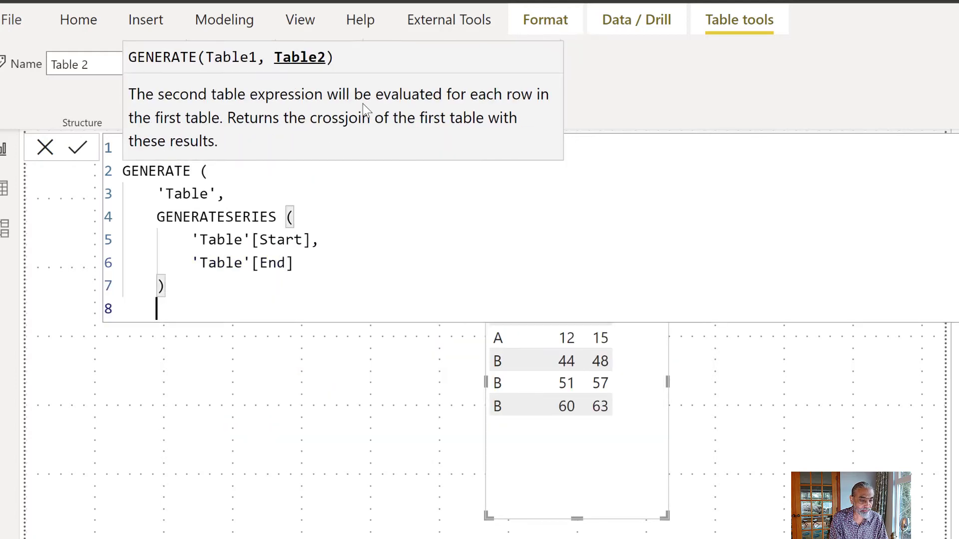
text())
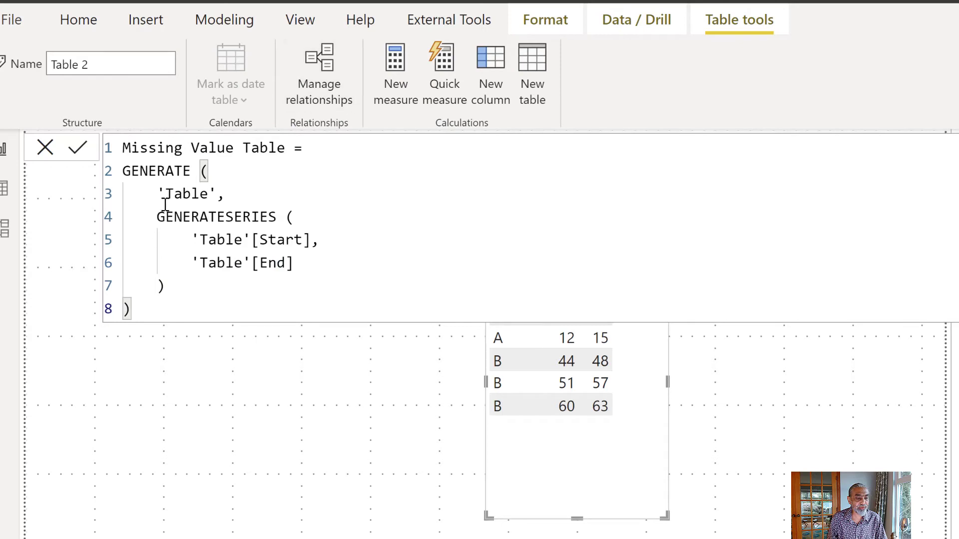
drag(156, 194, 209, 193)
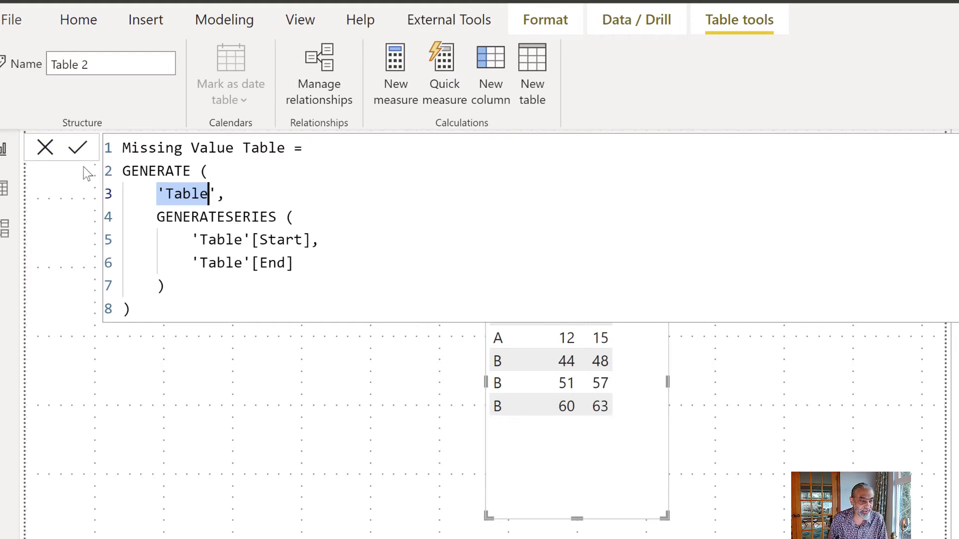
Step: Commit the formula and review the rows it creates, one per Value, e.g. B 60–63
click(68, 160)
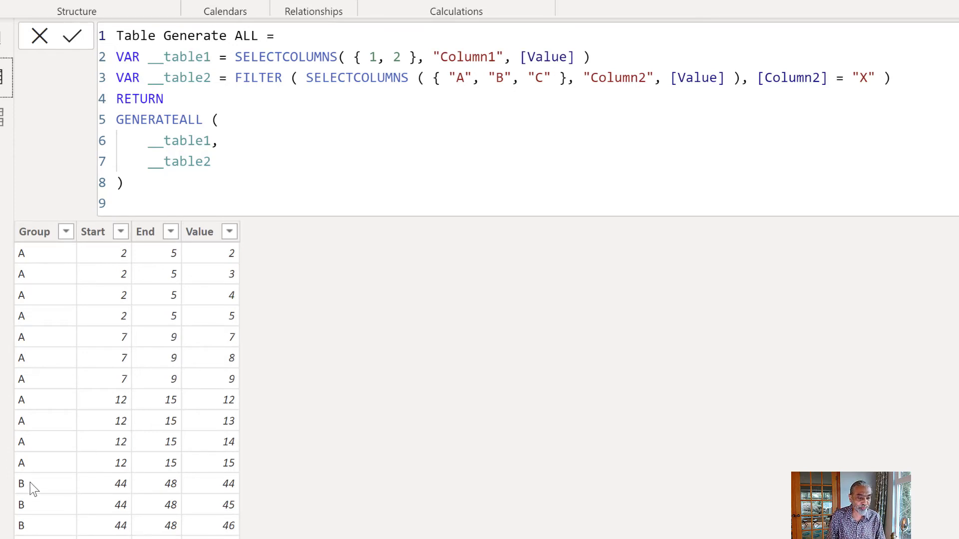
scroll(233, 490, down, 1)
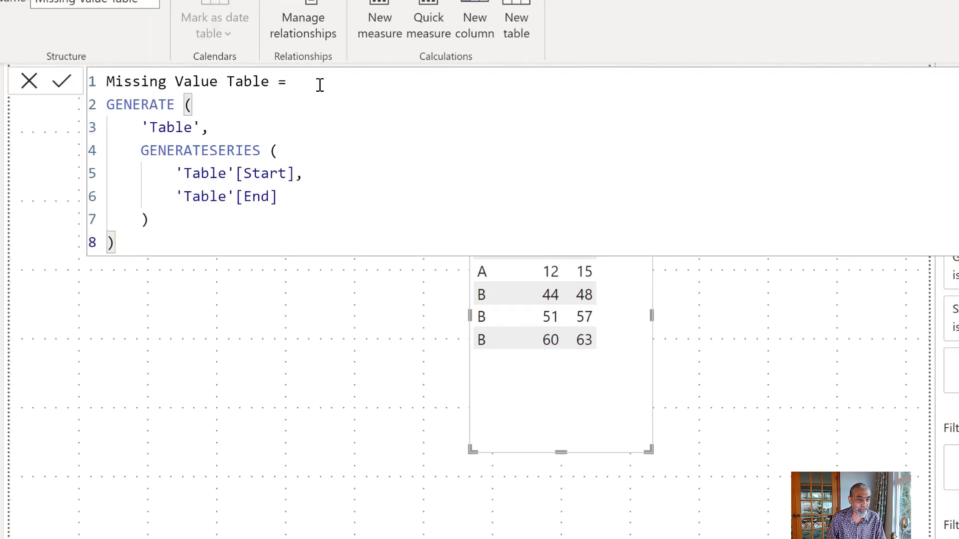
Step: Assign the GENERATE expression to a variable with VAR __groupWithRange =
click(320, 86)
key(Return)
text(V)
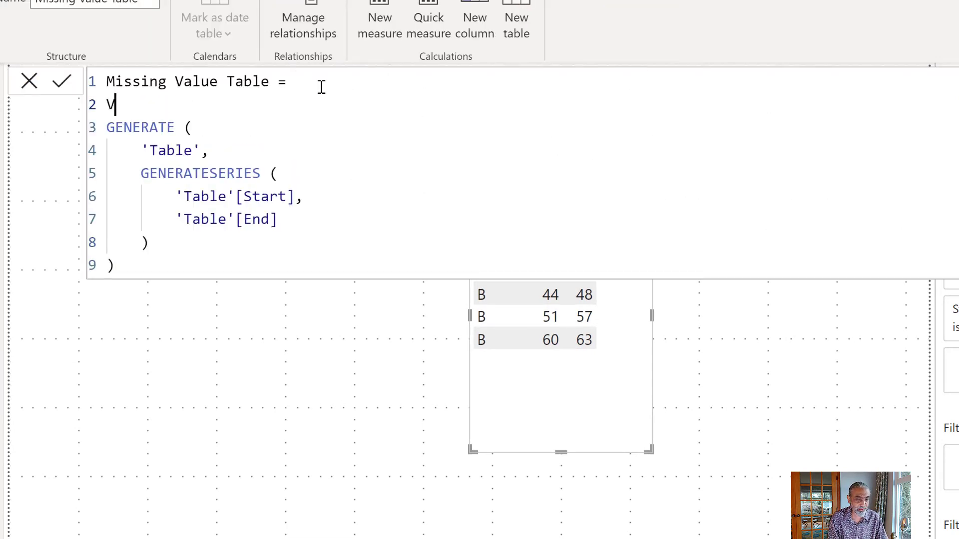
text(AR __)
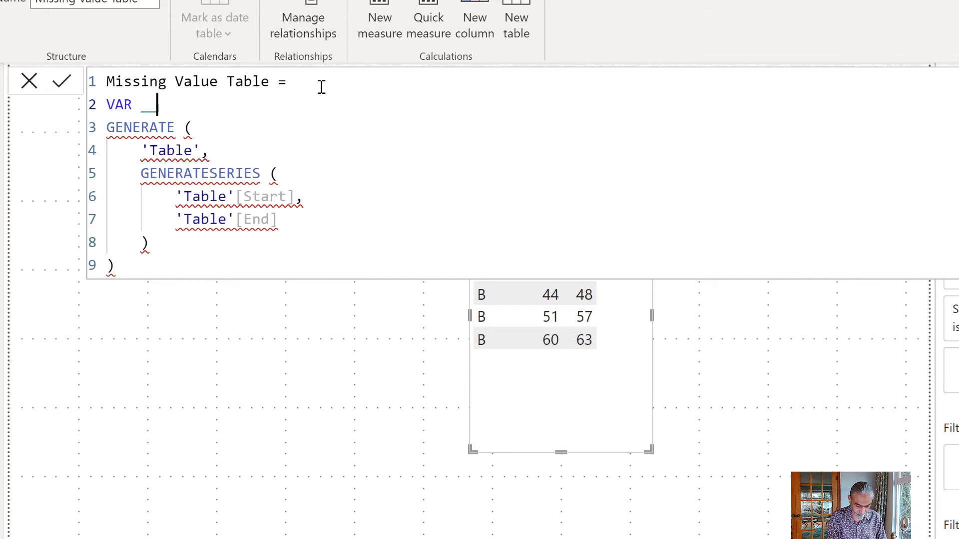
text(groupWit)
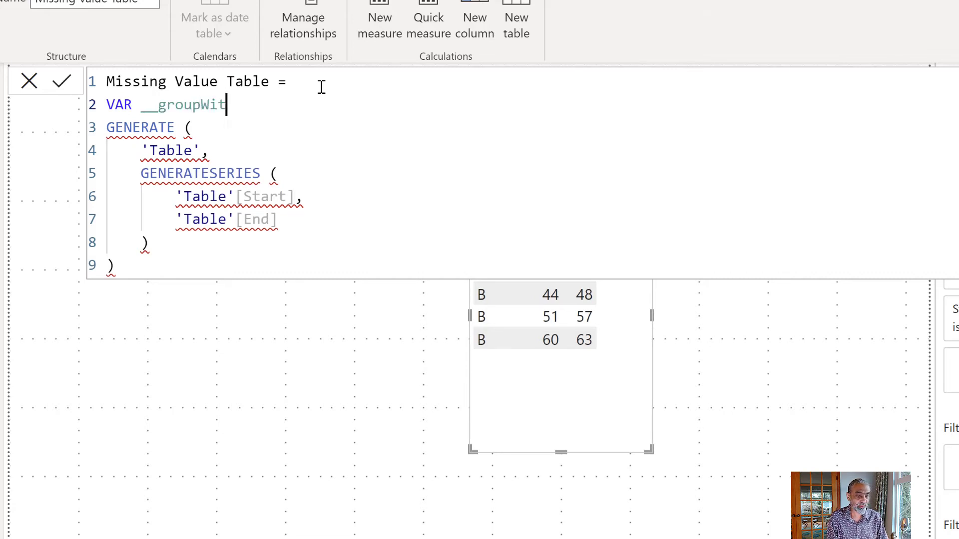
text(hRange)
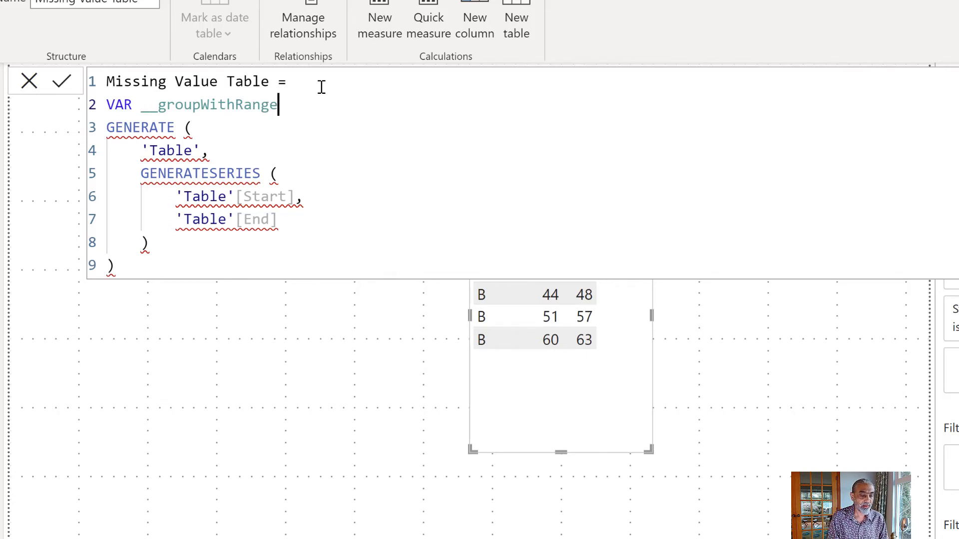
key(Down)
key(Down)
key(Down)
key(Up)
key(Up)
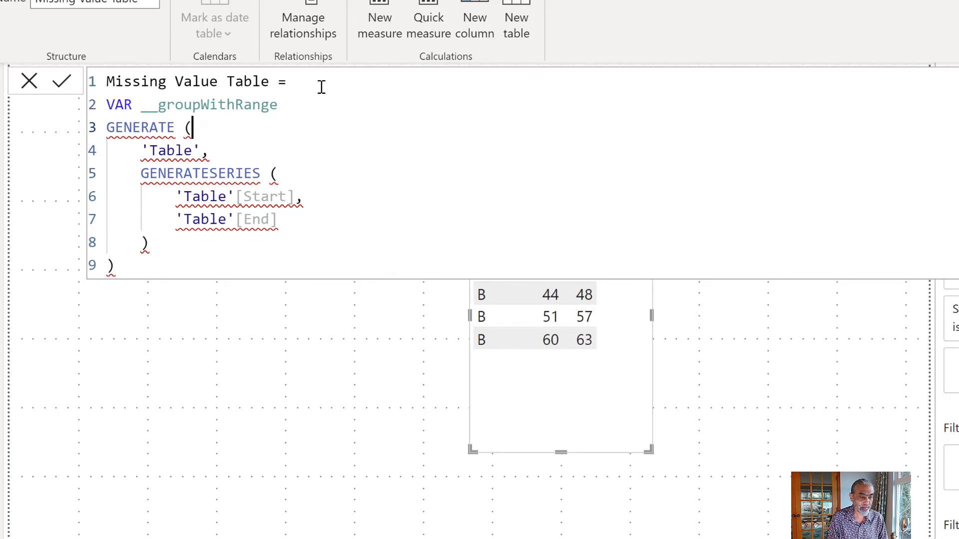
key(Up)
text(=)
key(ctrl+End)
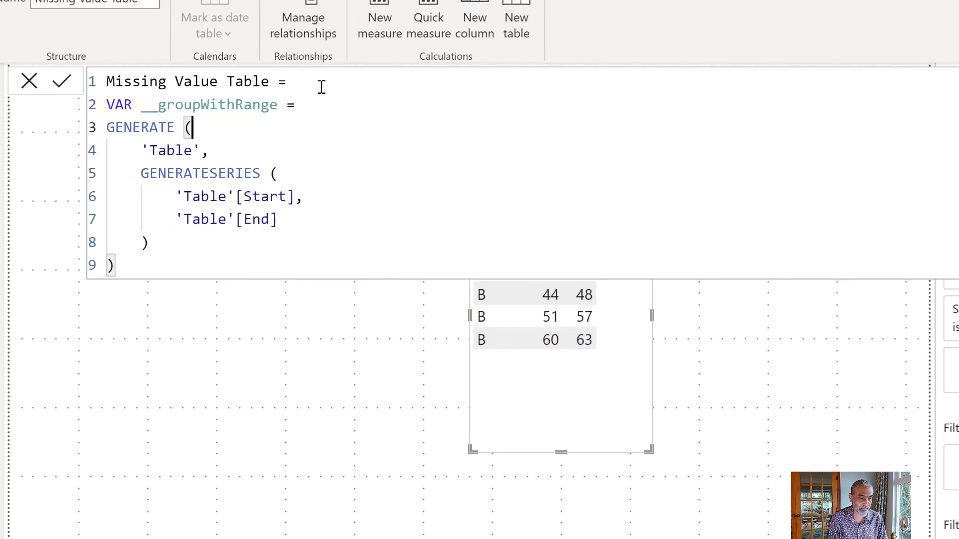
Step: End the formula with RETURN __groupWithRange
key(Return)
text(VAR)
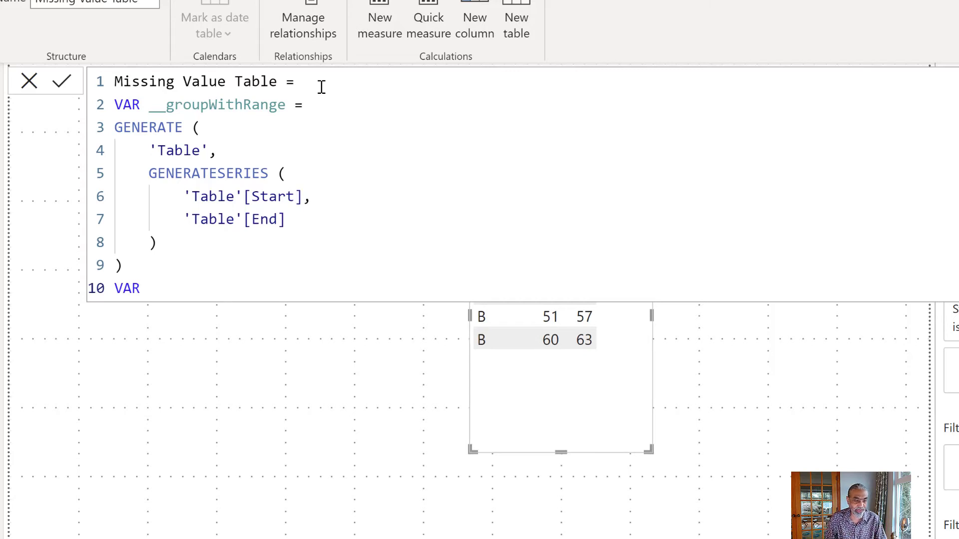
click(65, 288)
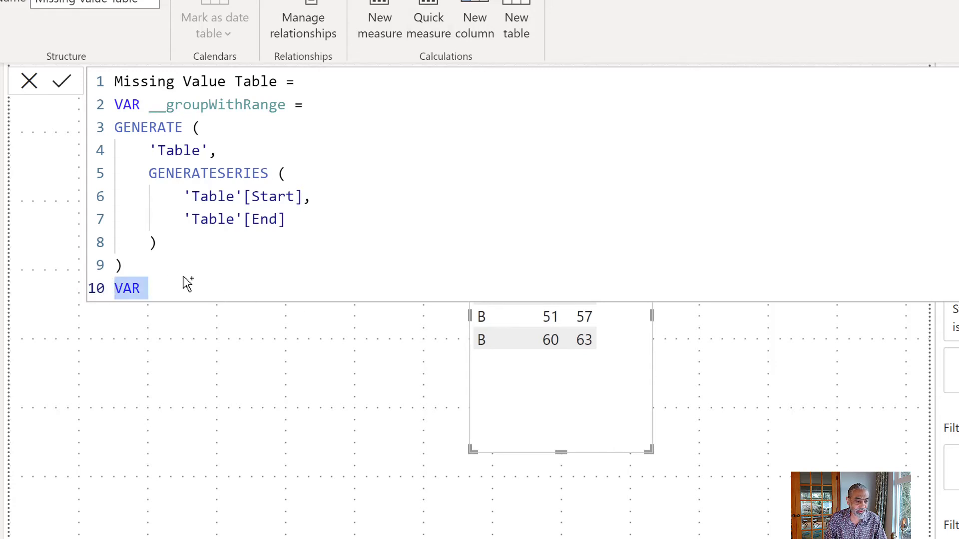
key(BackSpace)
text(RETURN __gr)
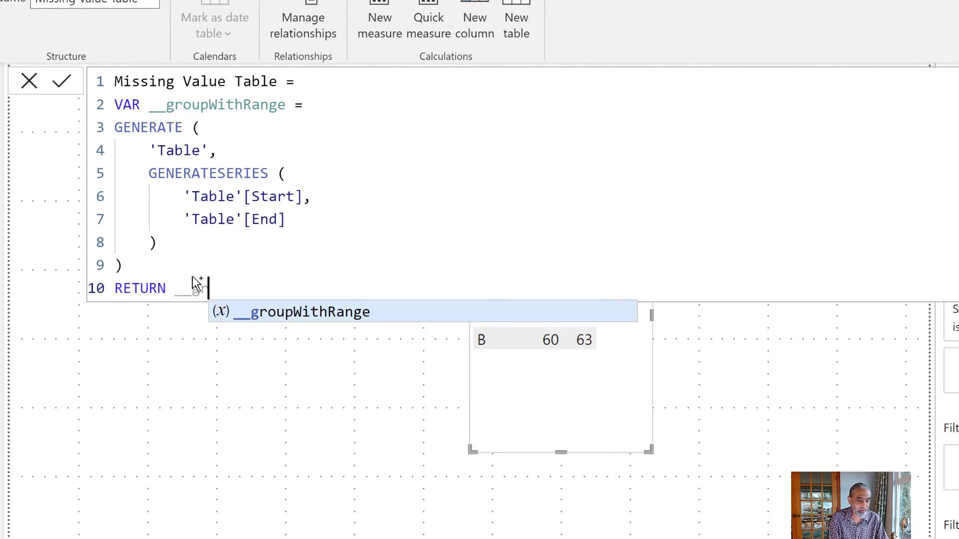
key(Tab)
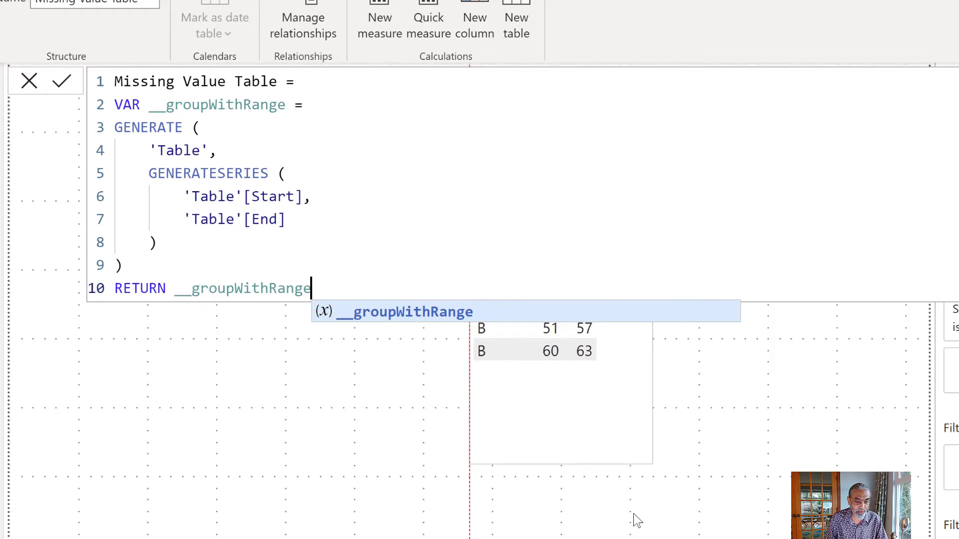
key(Escape)
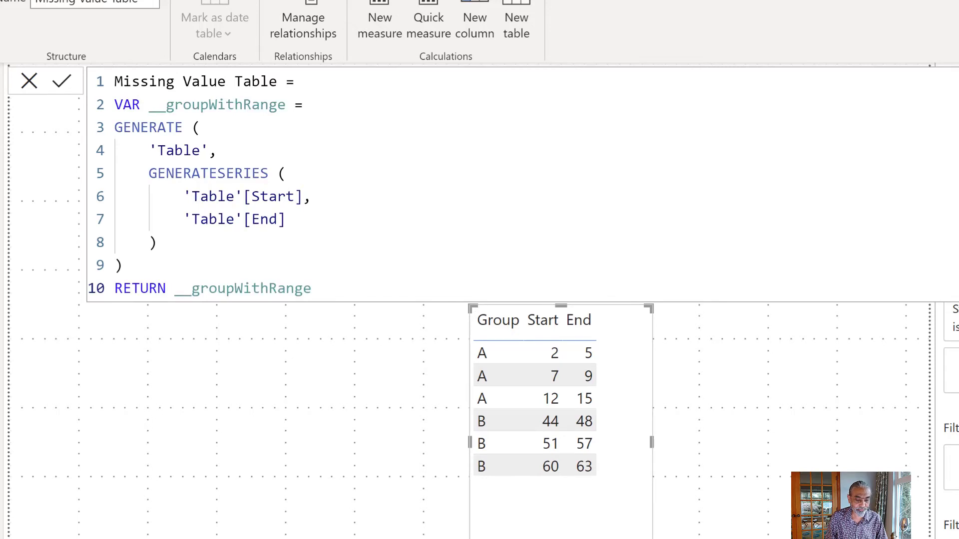
Step: Move the Group/Start/End table visual lower so it clears the formula bar
drag(617, 493, 628, 537)
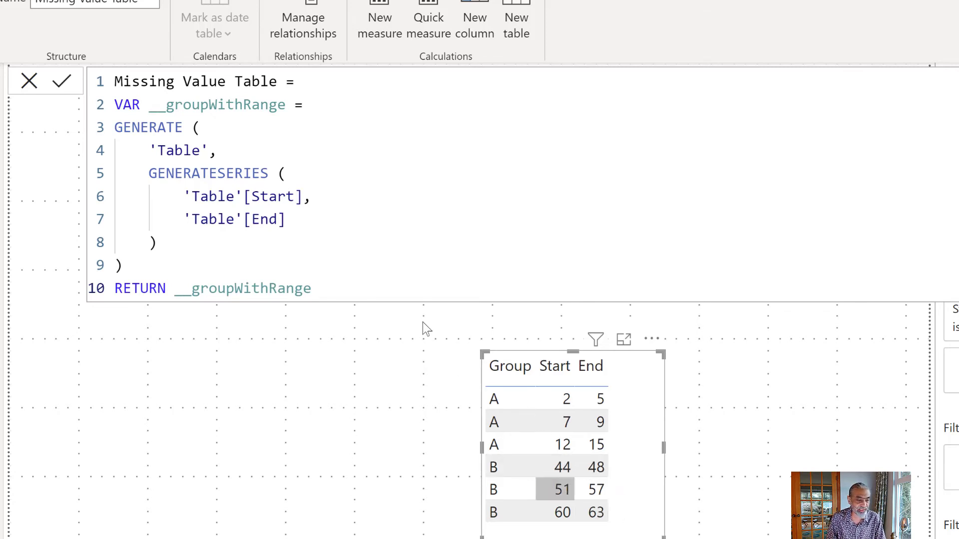
Step: Add a new variable line VAR __groupWithFullRange = above RETURN
click(297, 261)
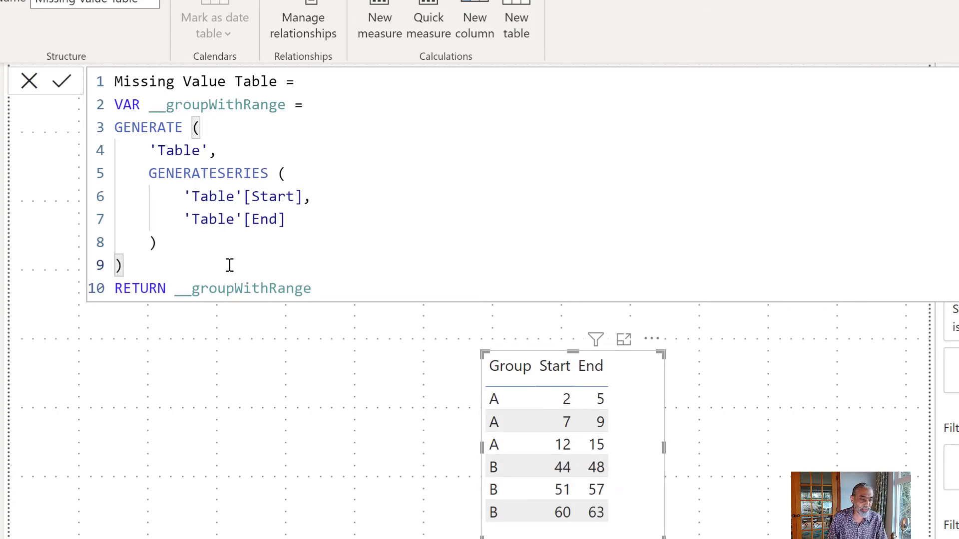
key(Return)
text(VAR __g)
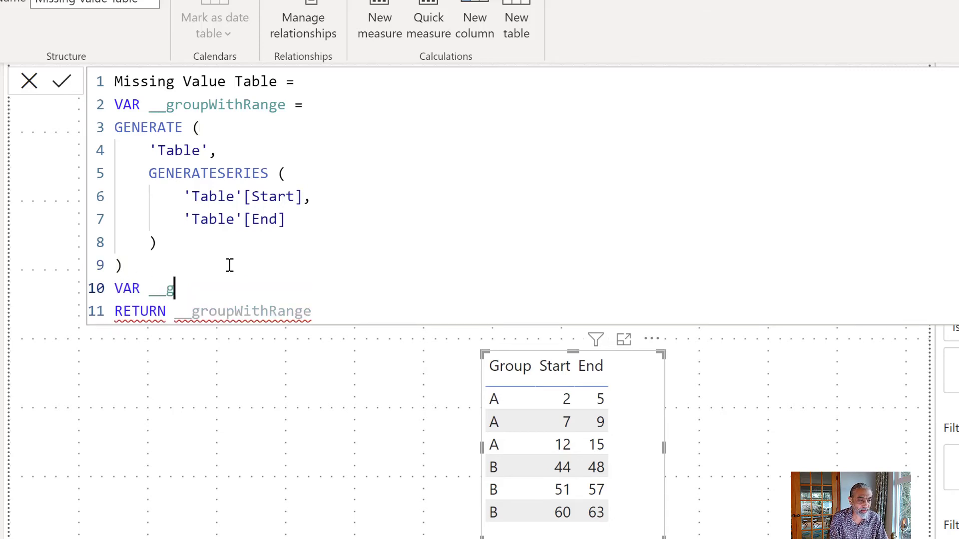
text(roupW)
key(BackSpace)
key(BackSpace)
key(BackSpace)
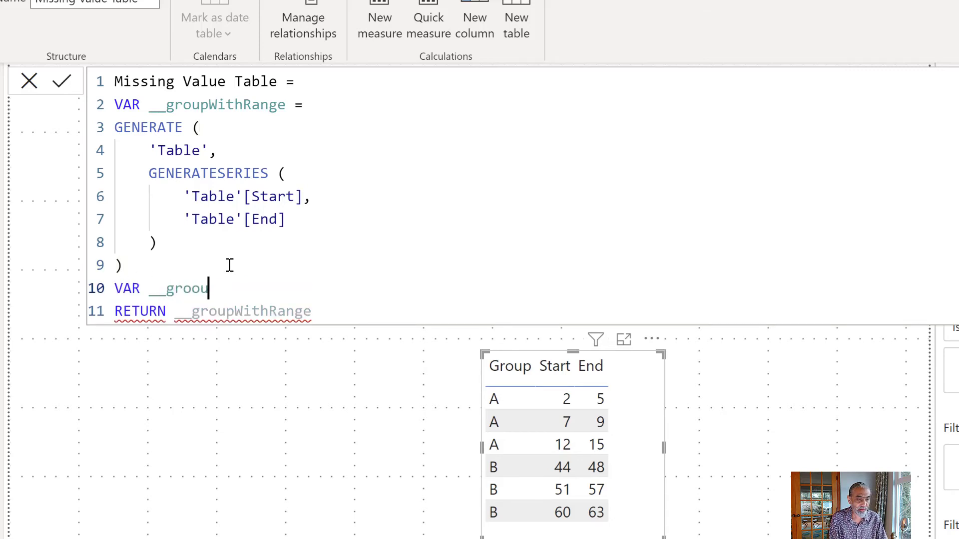
text(ip)
key(BackSpace)
key(BackSpace)
text(upWi)
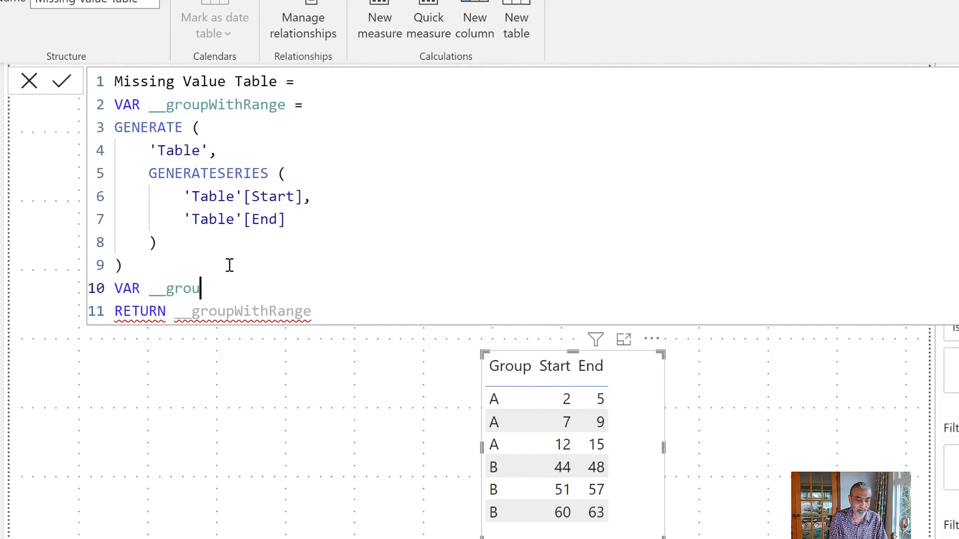
text(thFullRang)
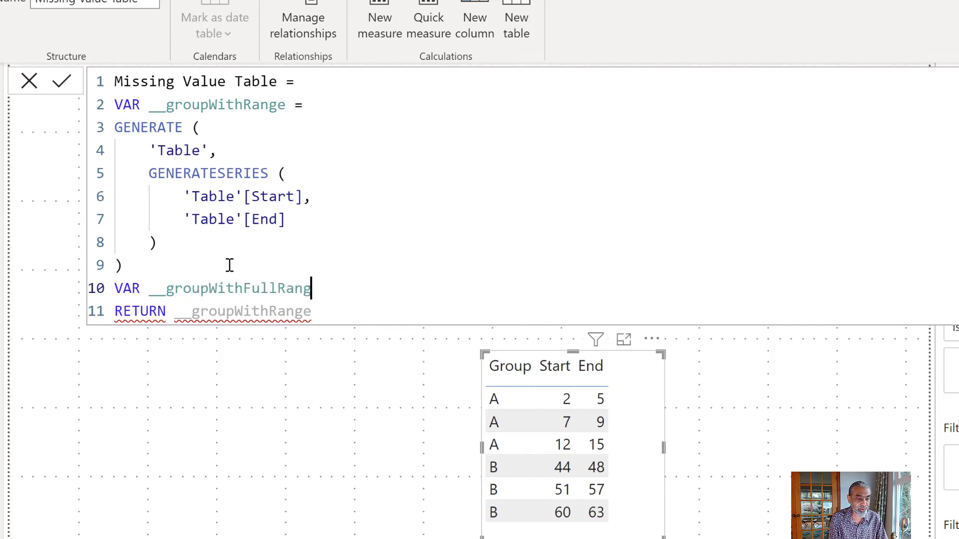
text(e =)
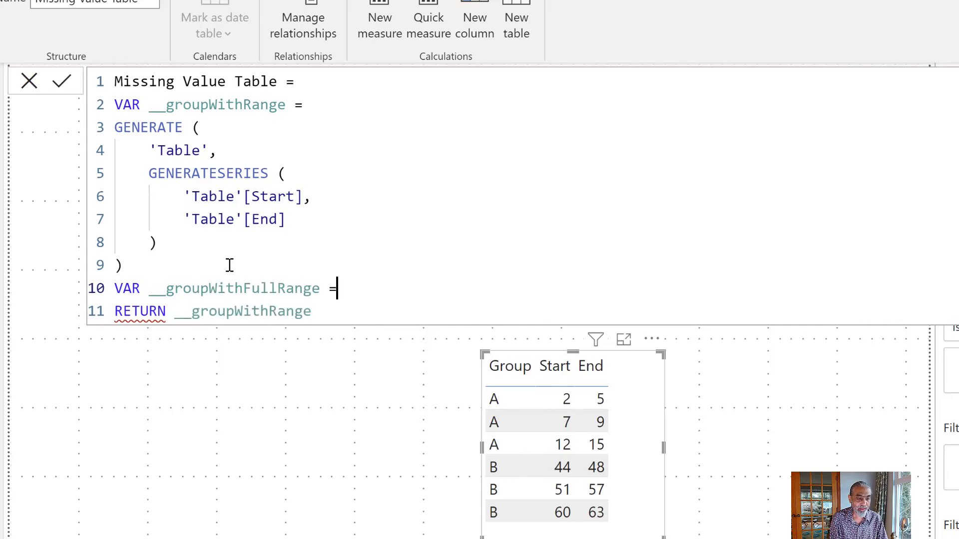
key(Return)
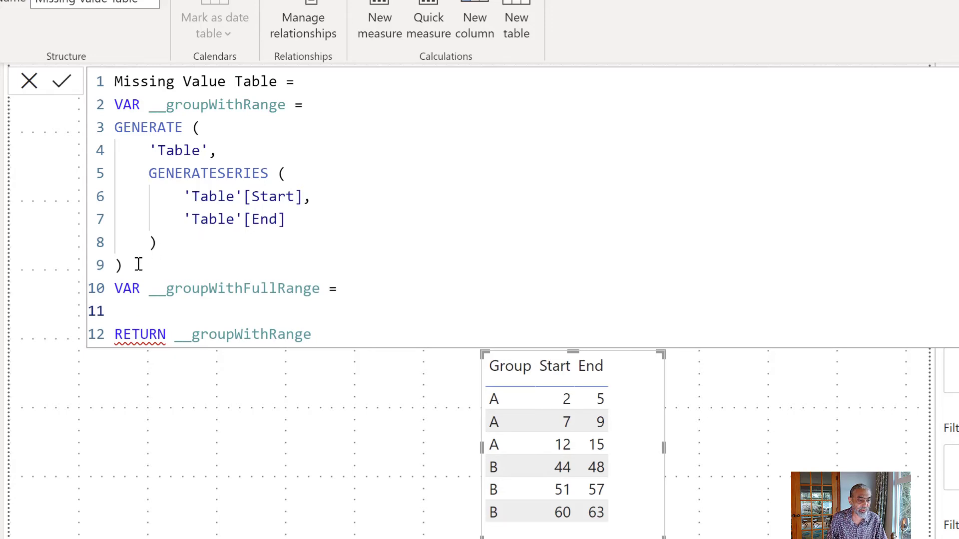
Step: Copy the GENERATE block into the new variable and change its first table to VALUES ( 'Table'[Group] )
drag(137, 264, 88, 136)
key(ctrl+c)
click(173, 306)
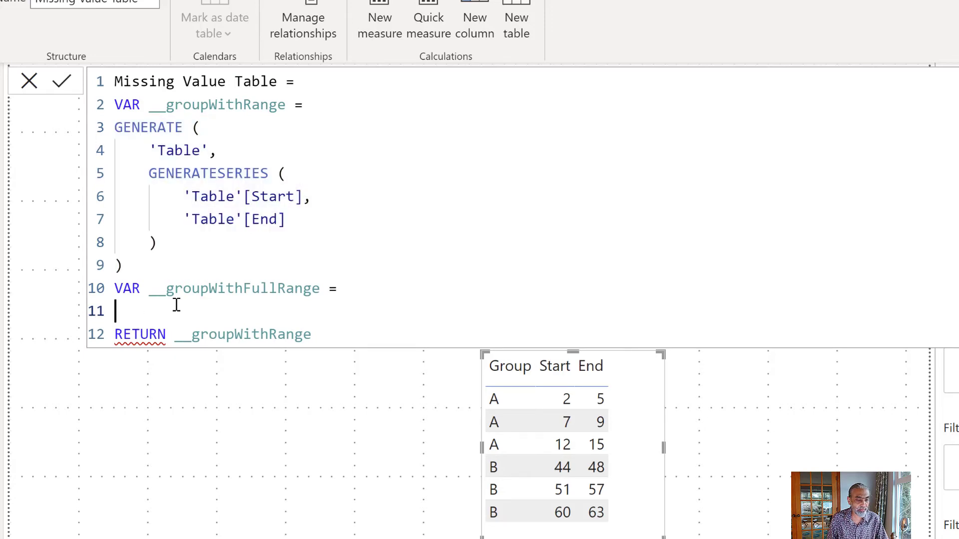
key(ctrl+v)
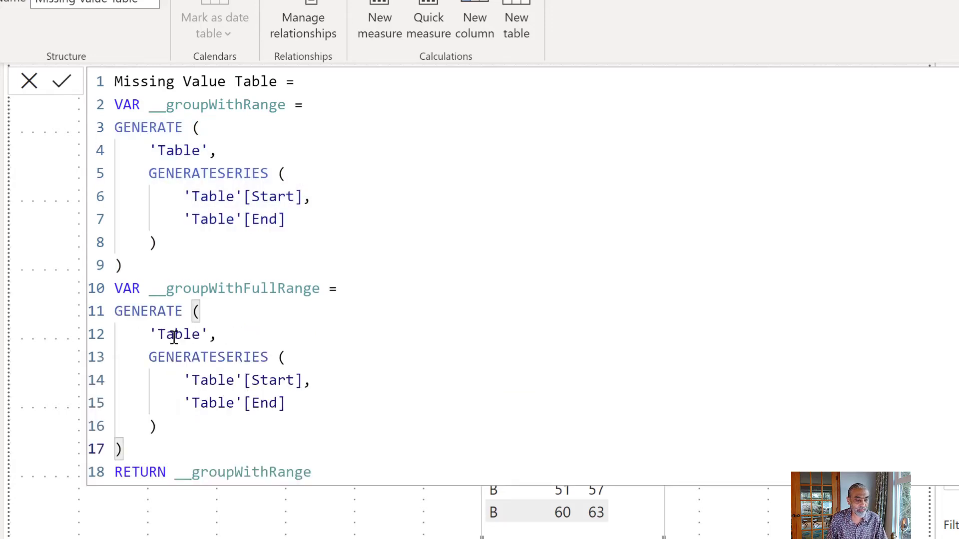
click(149, 334)
text(VALUES ()
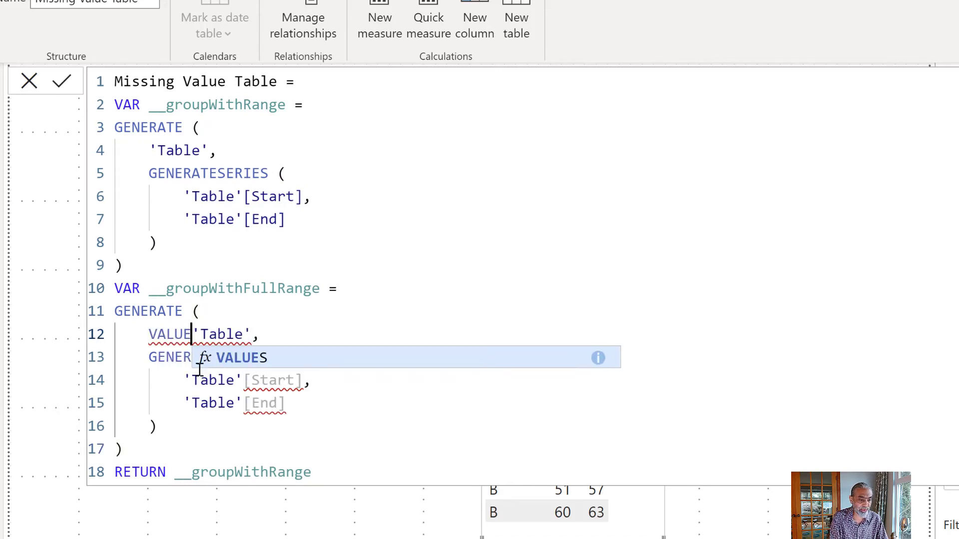
key(Right)
key(Right)
key(Right)
key(Right)
key(Right)
key(Right)
key(Right)
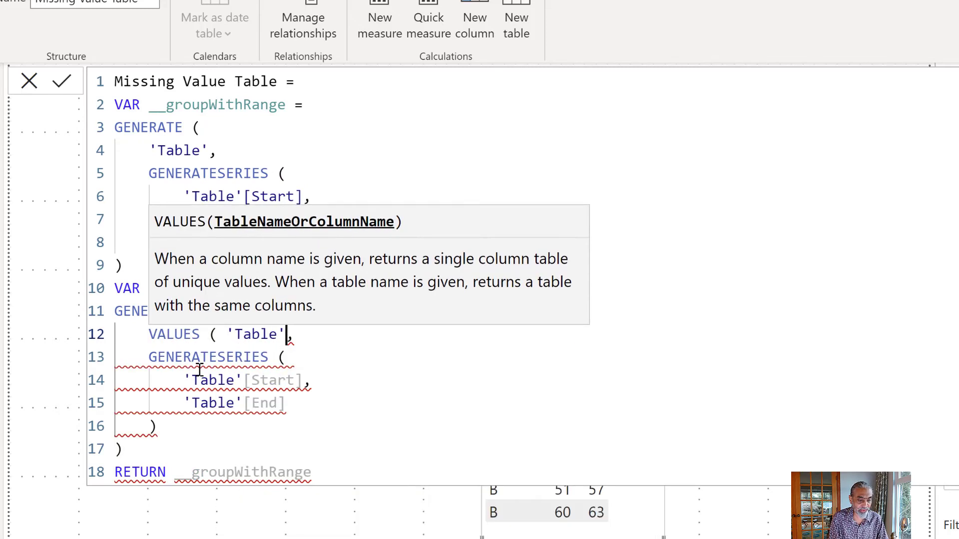
text([Gru)
key(Tab)
text())
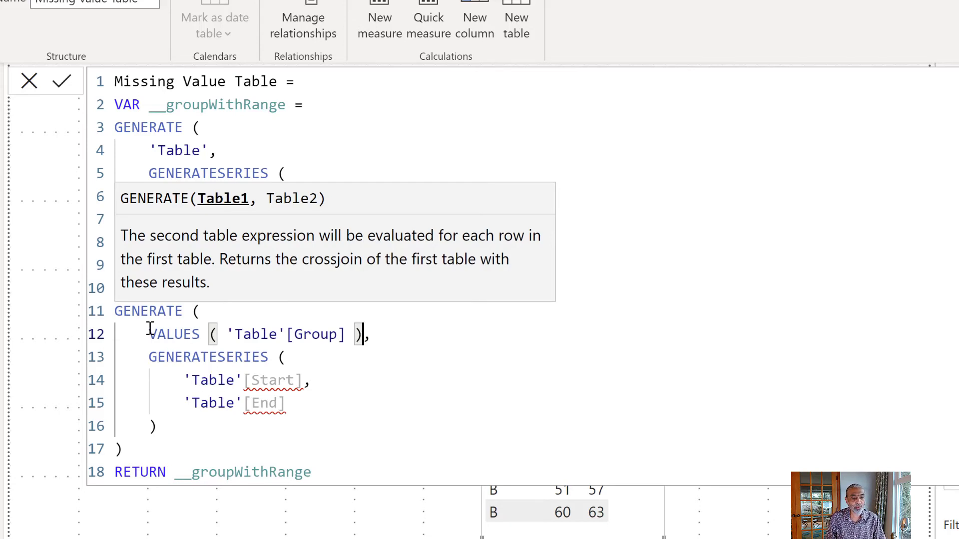
drag(149, 333, 355, 330)
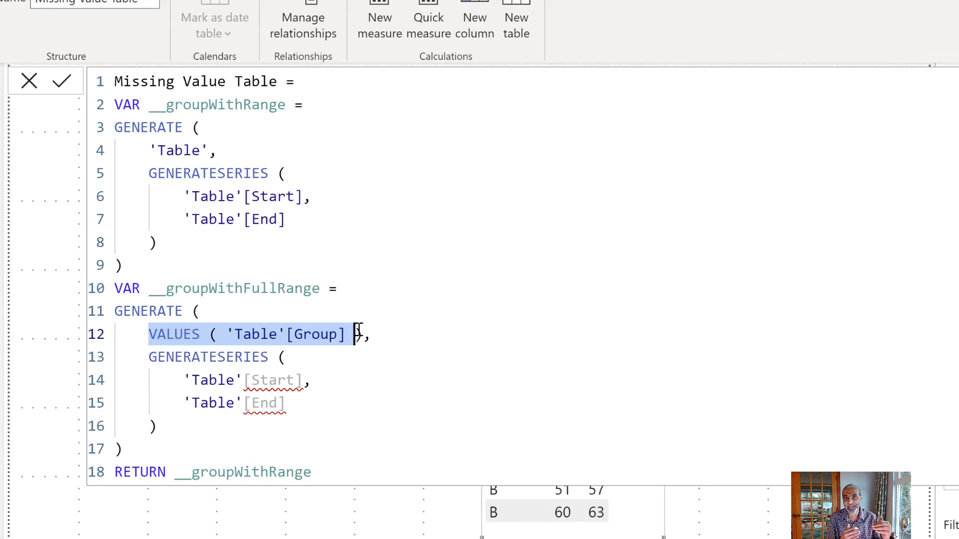
Step: Wrap the series start as CALCULATE ( MIN ( 'Table'[Start] ) )
click(184, 379)
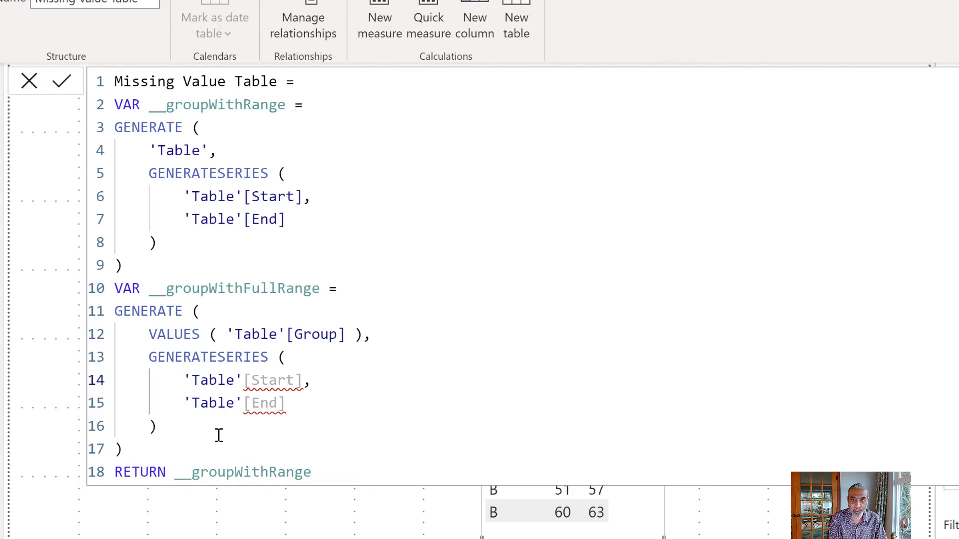
text(MINX)
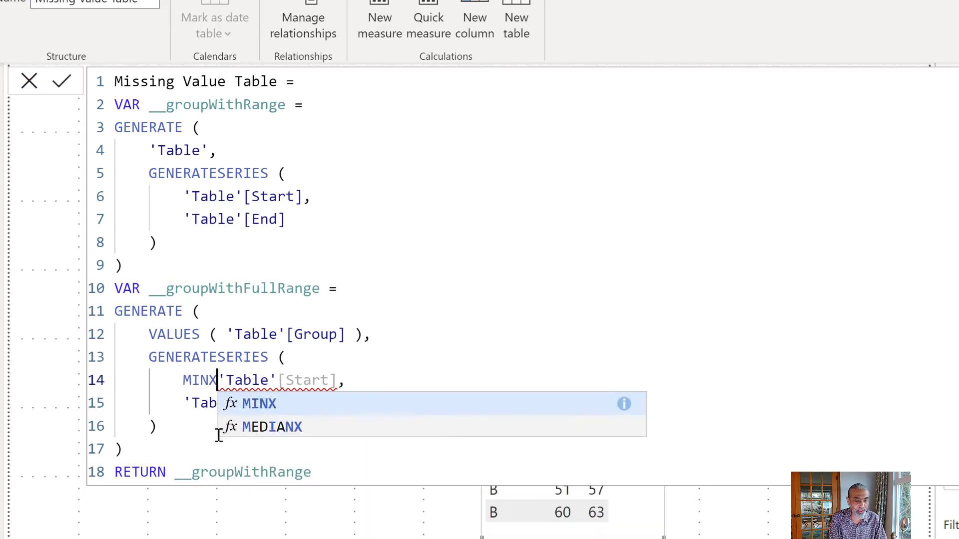
key(shift+Home)
text(CALCULATE ( )
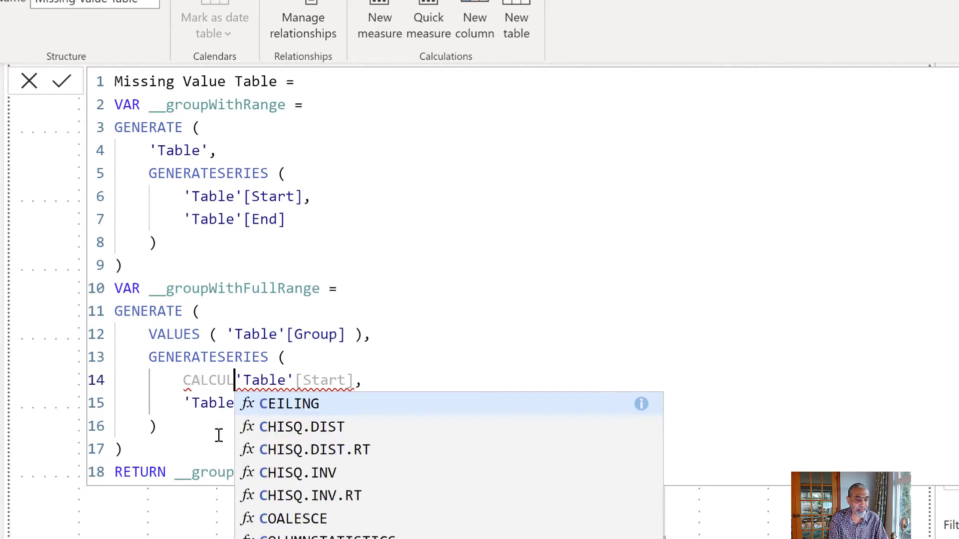
text(MIN )
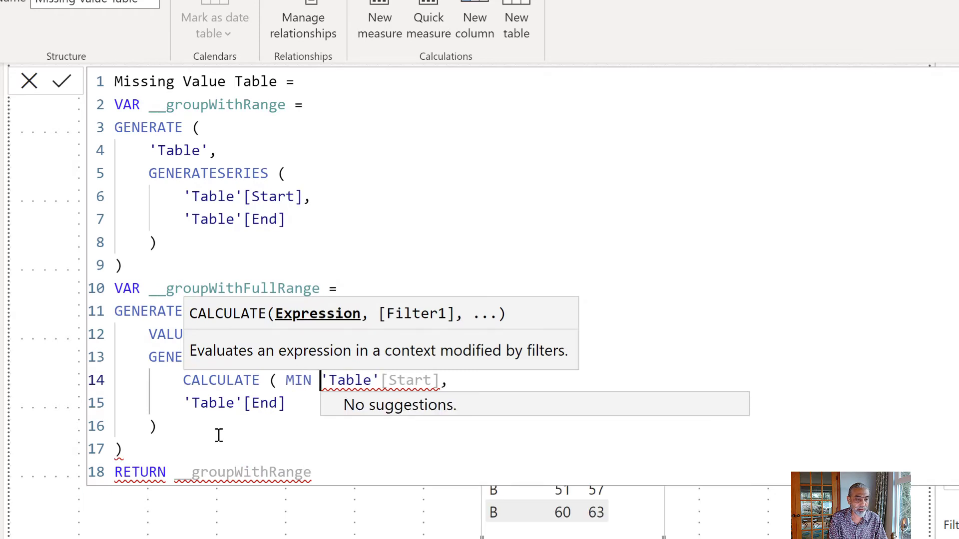
text(()
key(ctrl+Right)
key(ctrl+Right)
key(ctrl+Right)
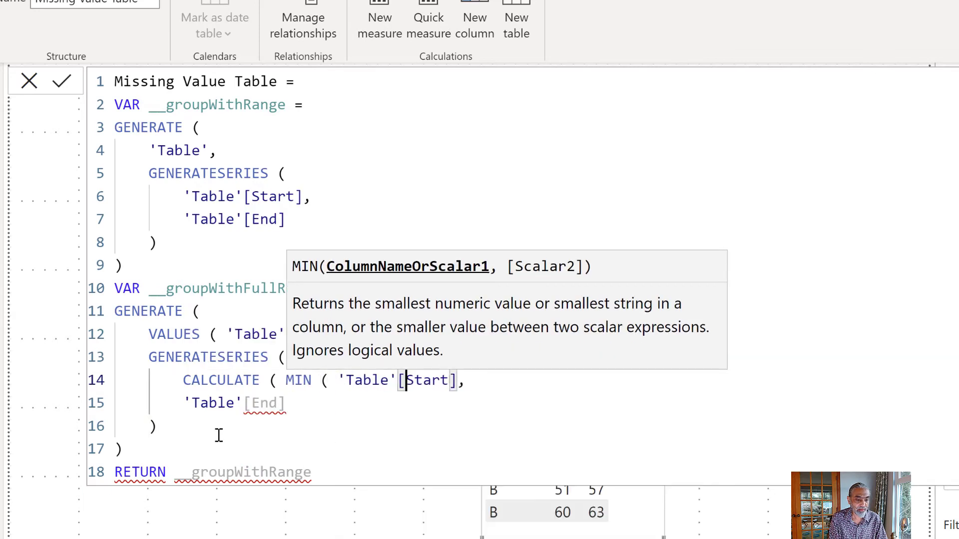
key(Right)
text() ))
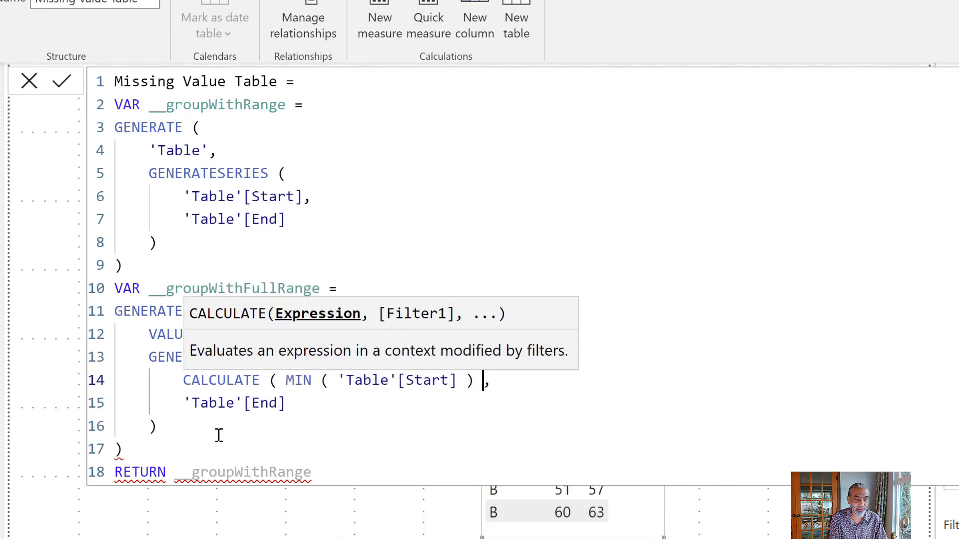
Step: Wrap the series end as CALCULATE ( MAX ( 'Table'[End] ) )
key(Down)
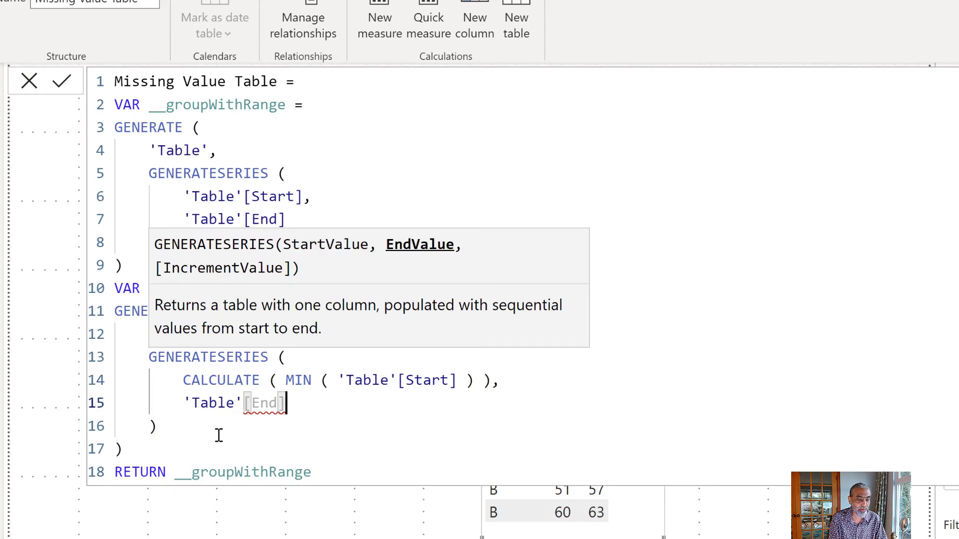
key(Left)
key(ctrl+Left)
key(ctrl+Left)
key(Home)
text(CAC)
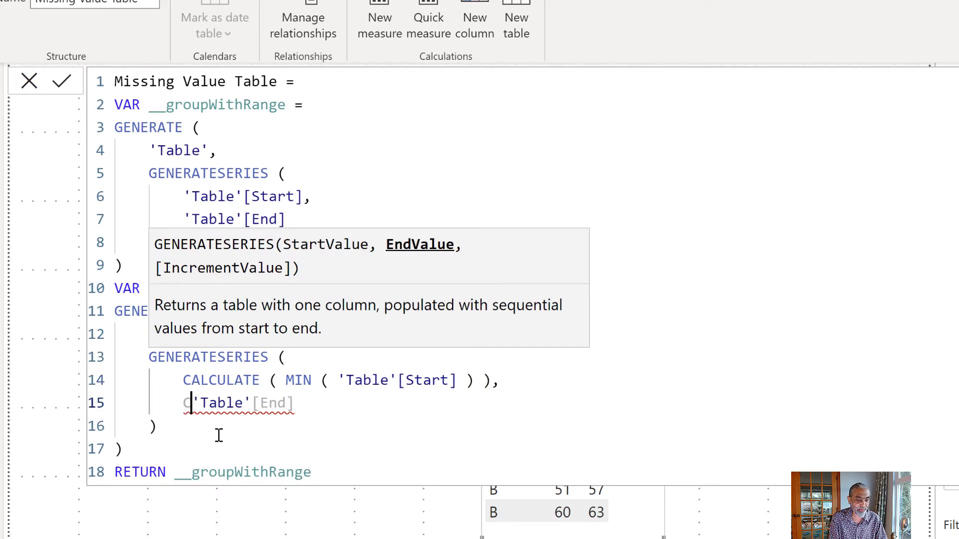
key(BackSpace)
text(L)
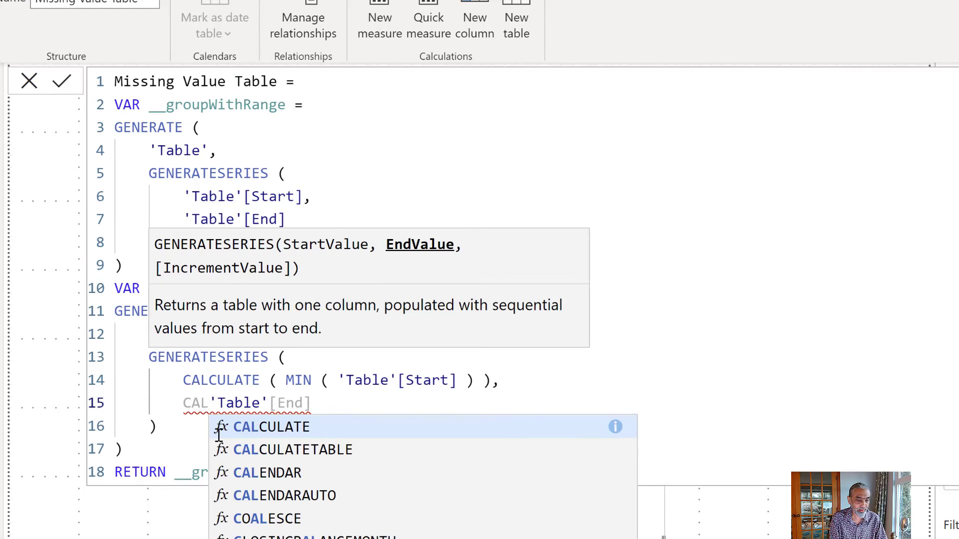
text(CULATE ( MA)
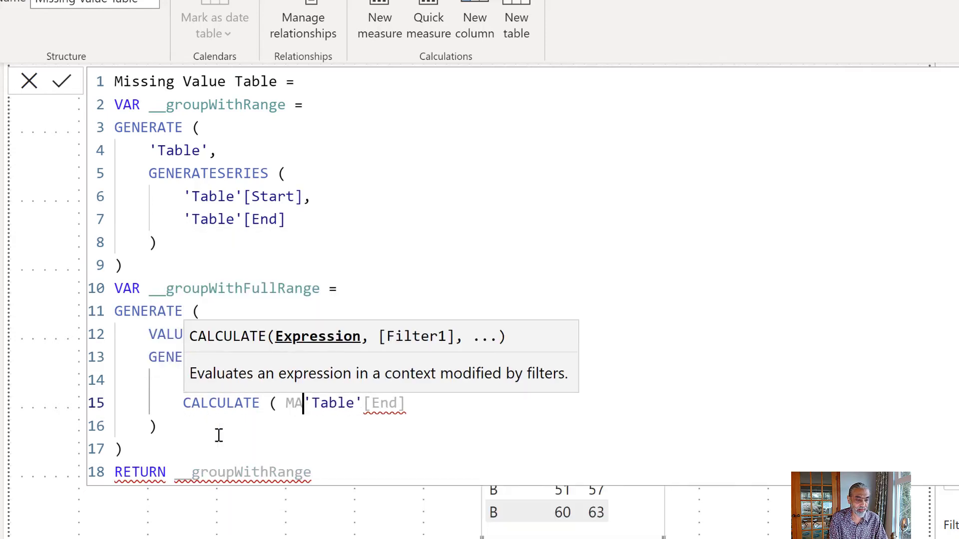
text(X ()
key(Right)
key(Right)
key(Right)
key(Right)
key(Right)
key(Right)
key(Right)
key(Right)
key(Right)
key(Right)
key(Right)
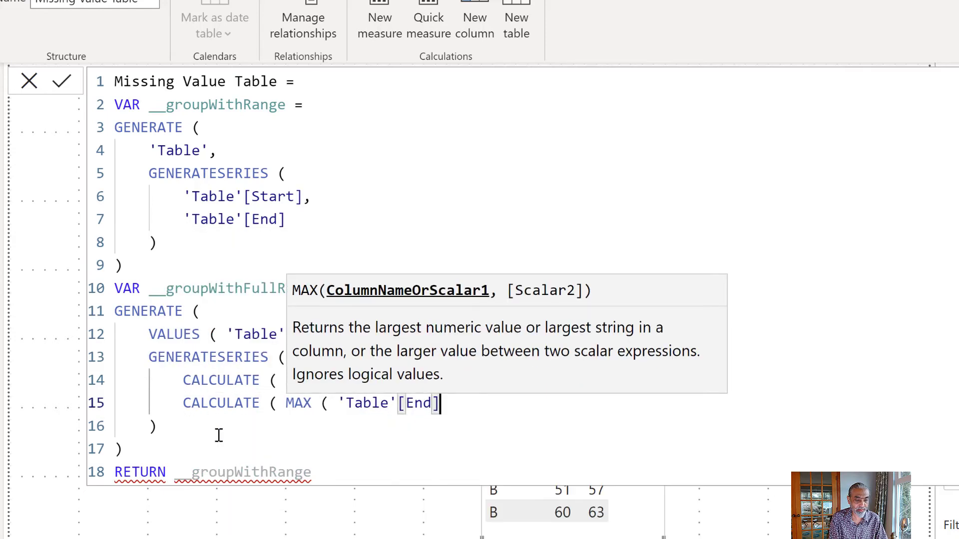
text() ))
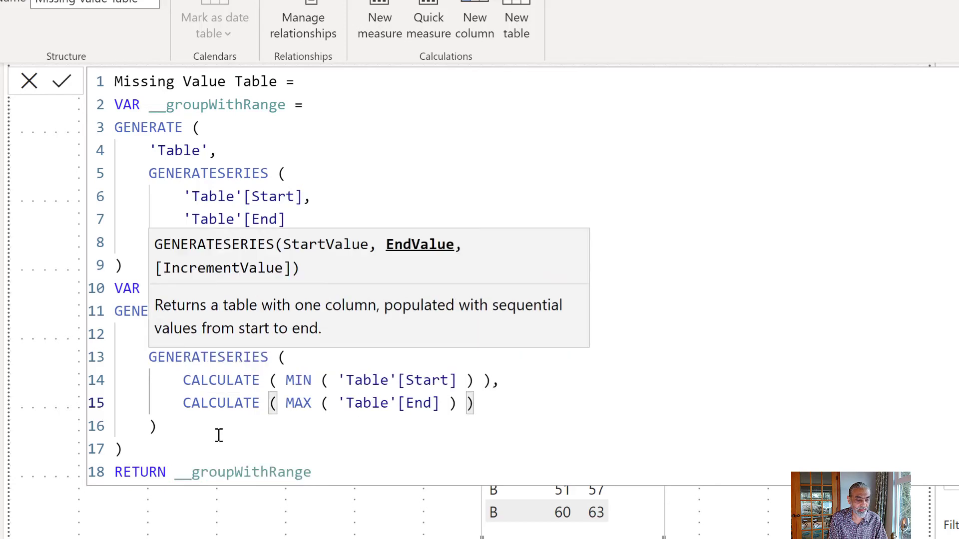
key(Up)
key(Up)
key(Up)
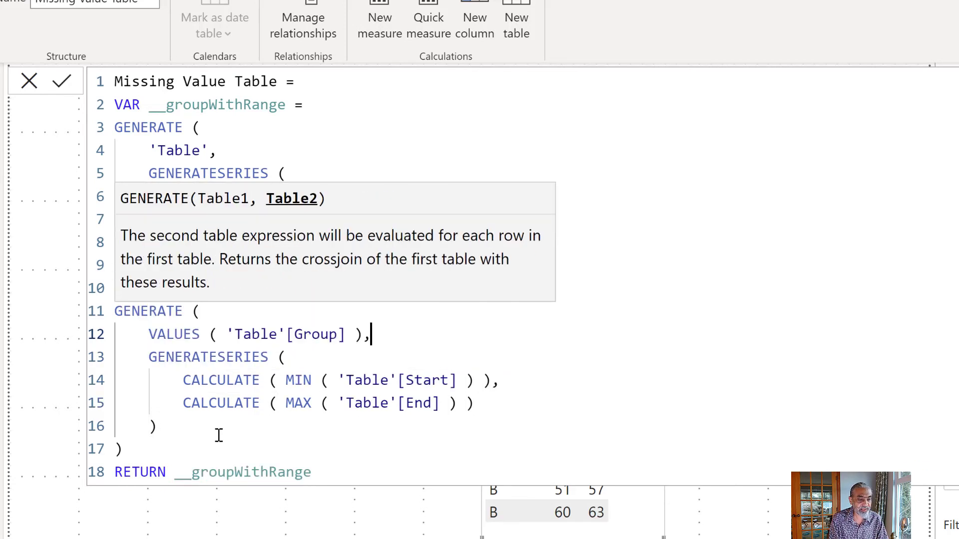
click(182, 314)
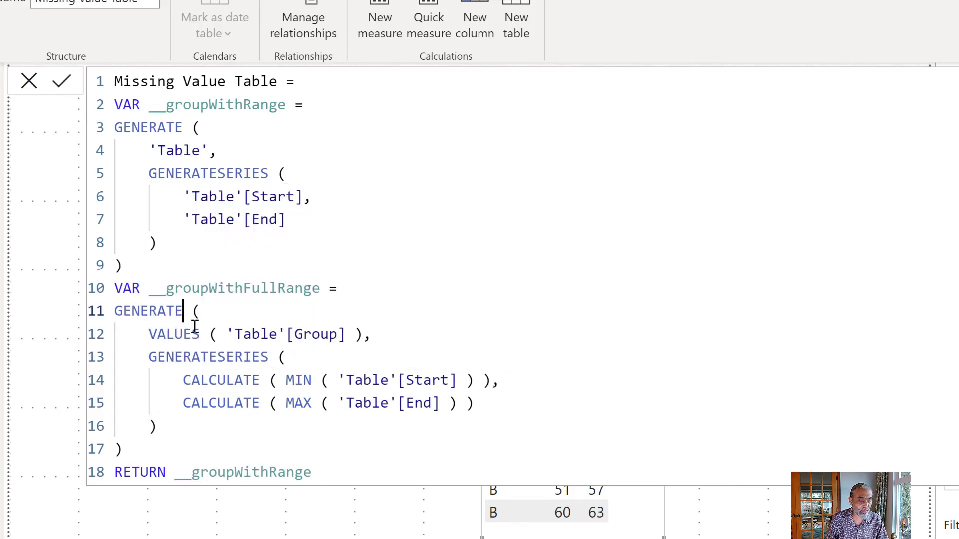
Step: Change the new variable to GENERATEALL, return __groupWithFullRange instead, and commit the formula
text(ALL)
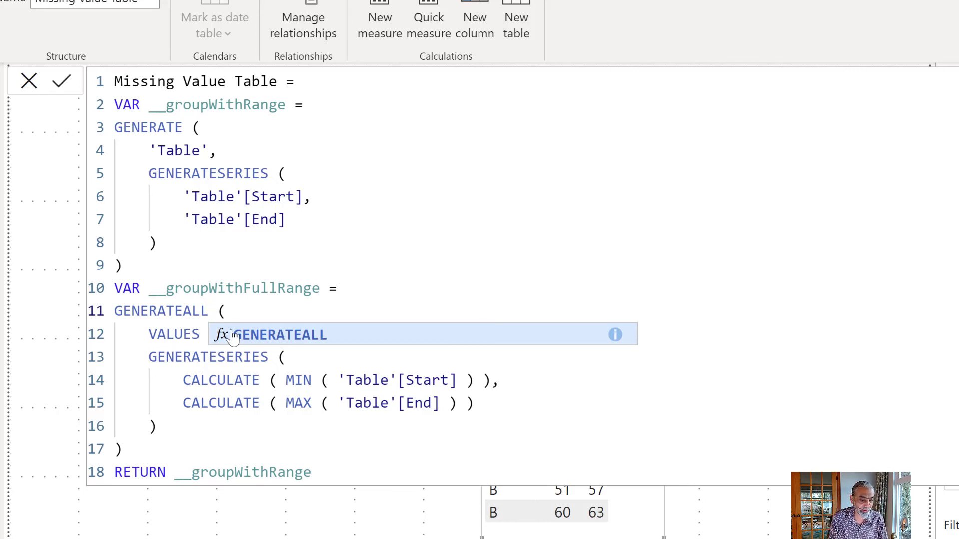
click(227, 289)
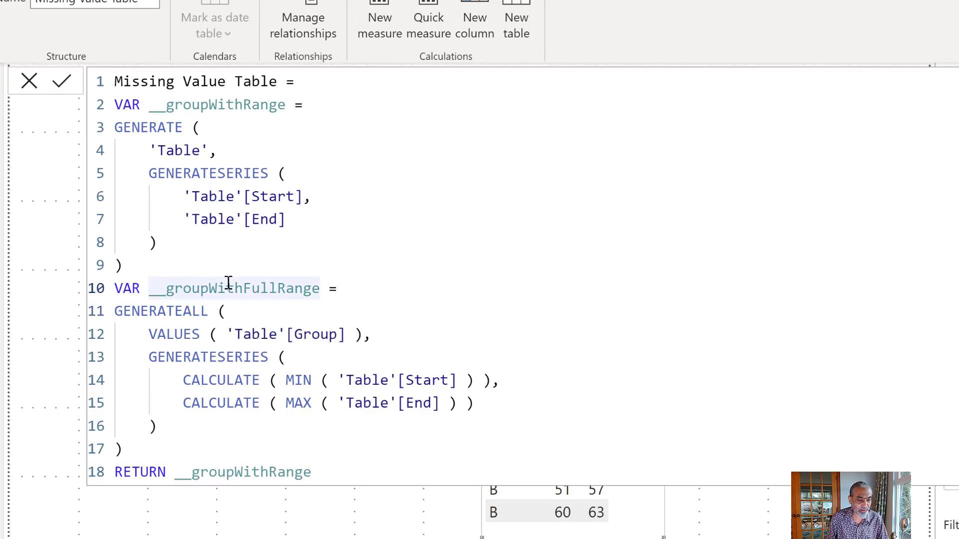
double_click(242, 471)
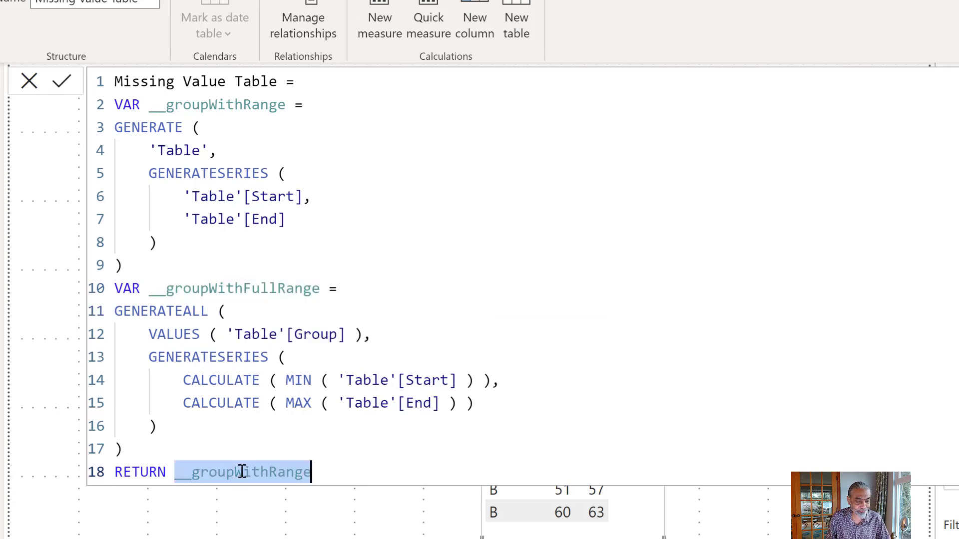
text(__groupWithFullRange)
click(65, 83)
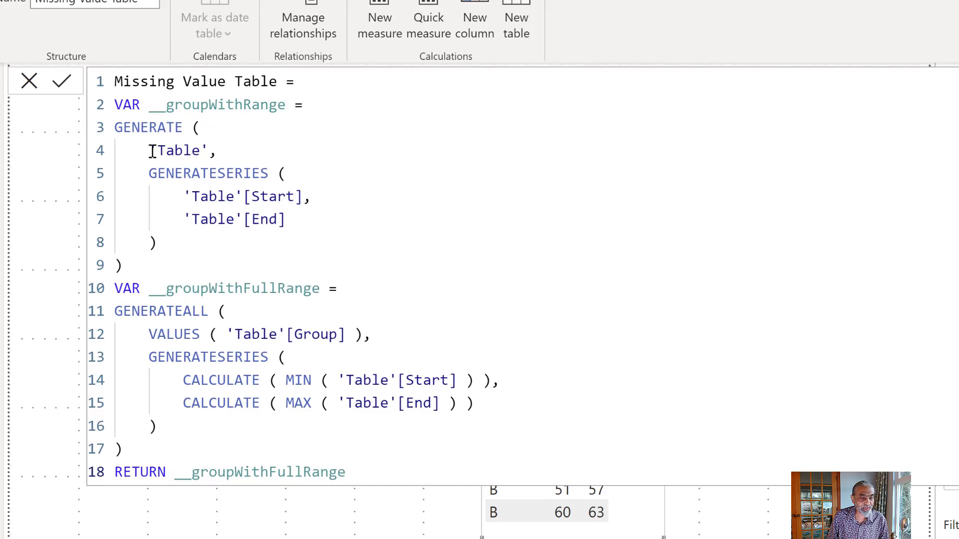
drag(148, 166, 157, 178)
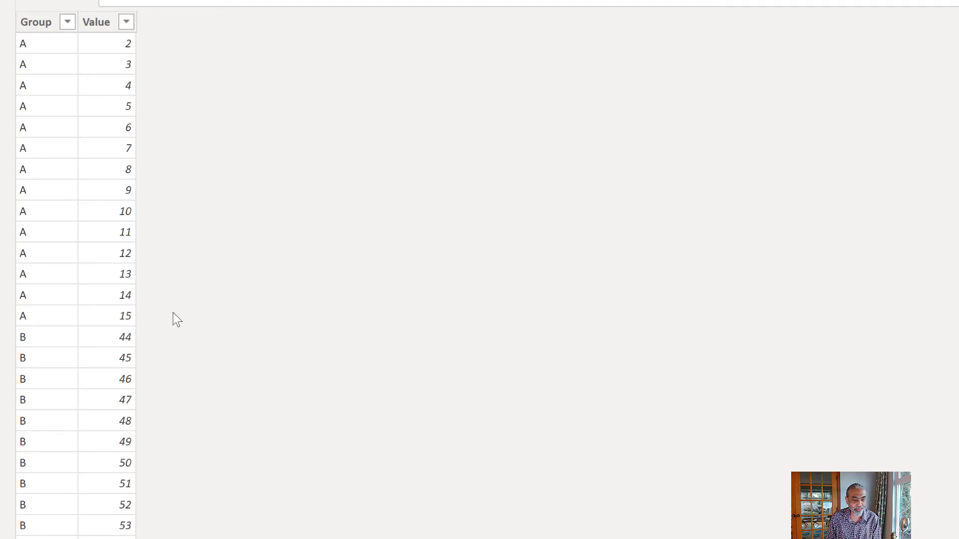
Step: Scroll through the table to confirm group B runs unbroken from 44 to at least 60
scroll(174, 309, down, 3)
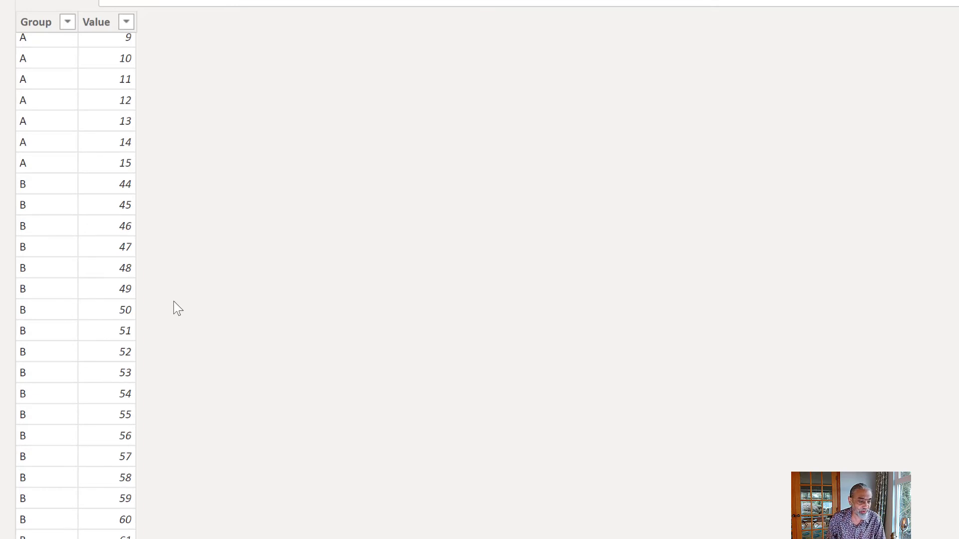
scroll(173, 319, down, 1)
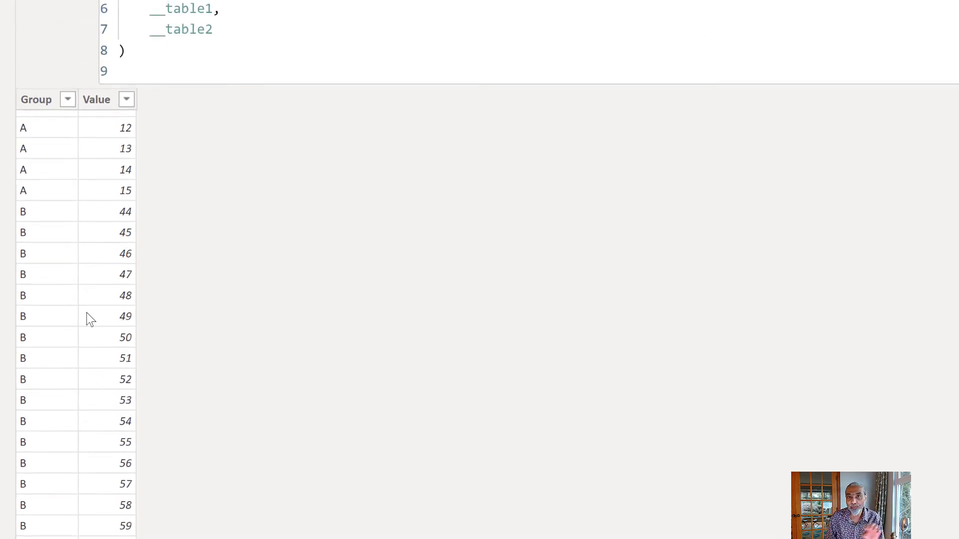
Step: Return to Report view and highlight both variable definitions, including the GENERATEALL expression
click(4, 66)
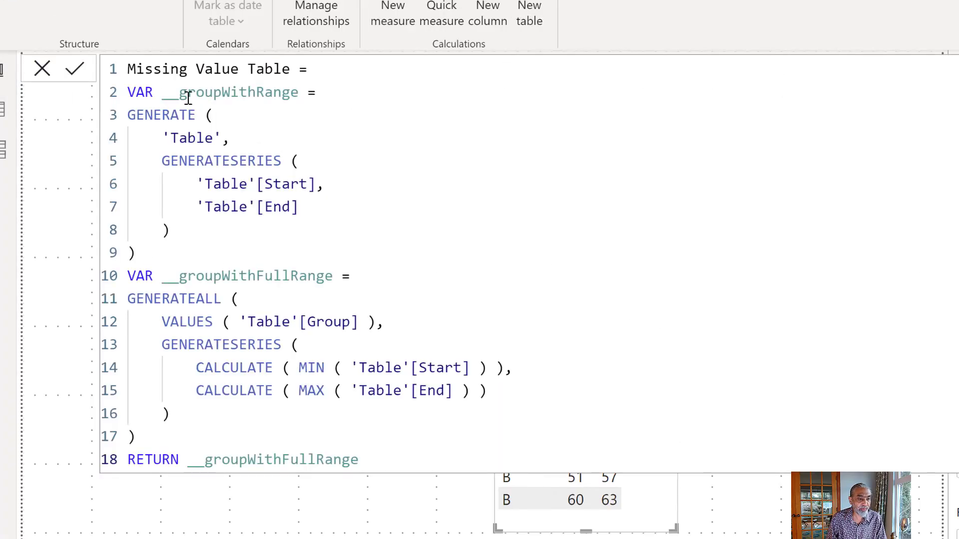
drag(157, 92, 290, 207)
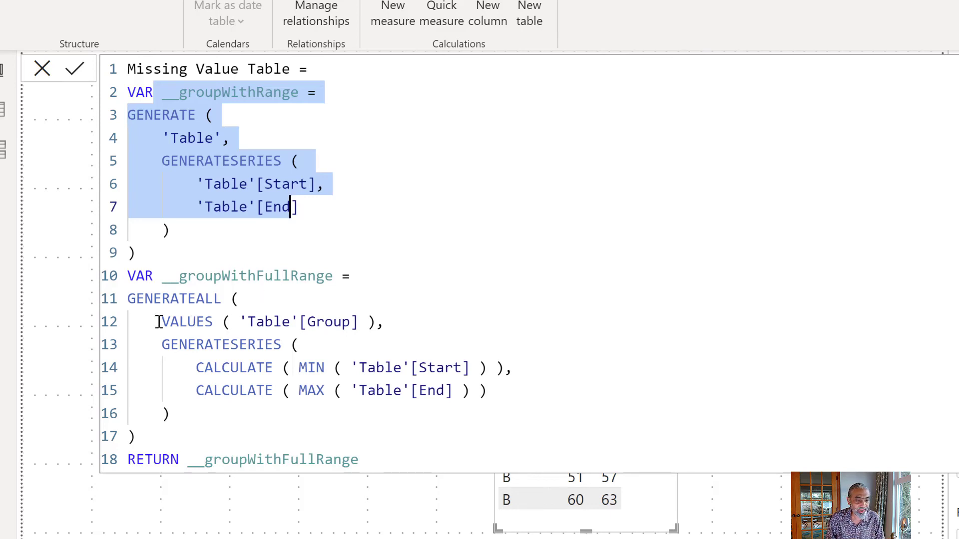
drag(145, 299, 202, 403)
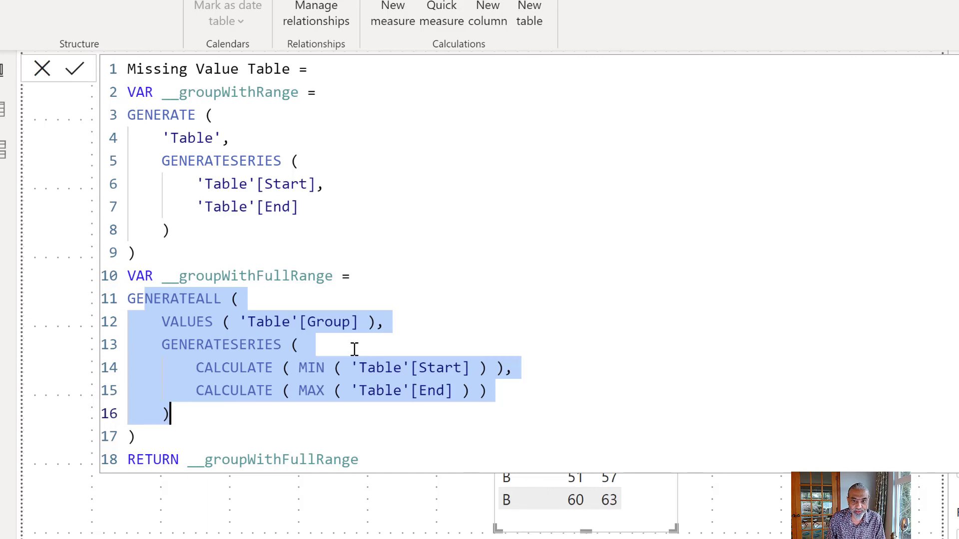
Step: Put __groupWithRange on its own line after RETURN in place of __groupWithFullRange, and commit
click(351, 428)
double_click(271, 460)
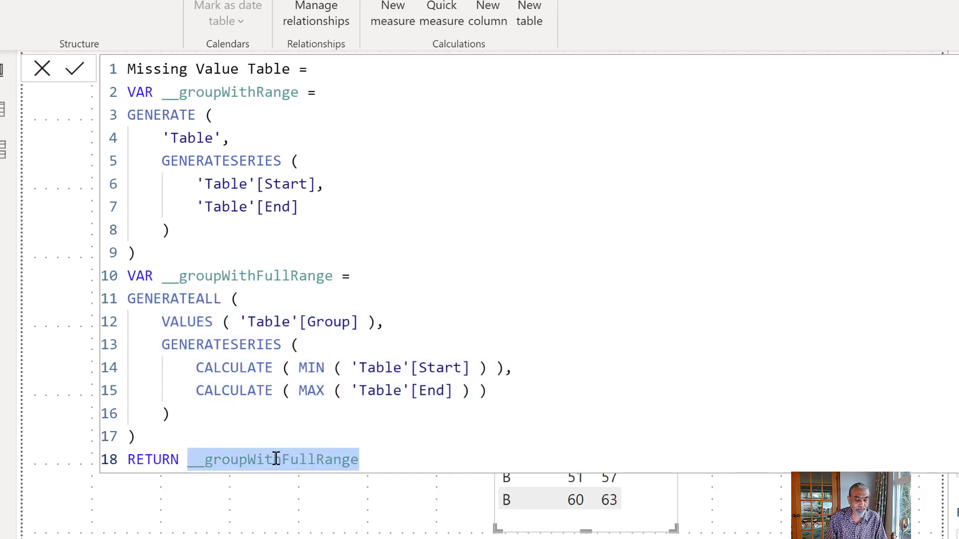
key(BackSpace)
key(Return)
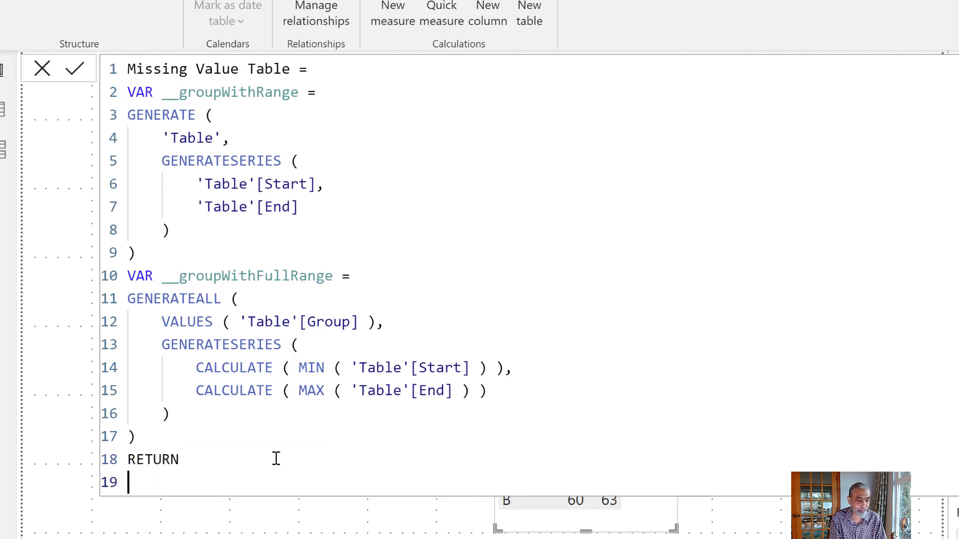
text(EXCEPT ()
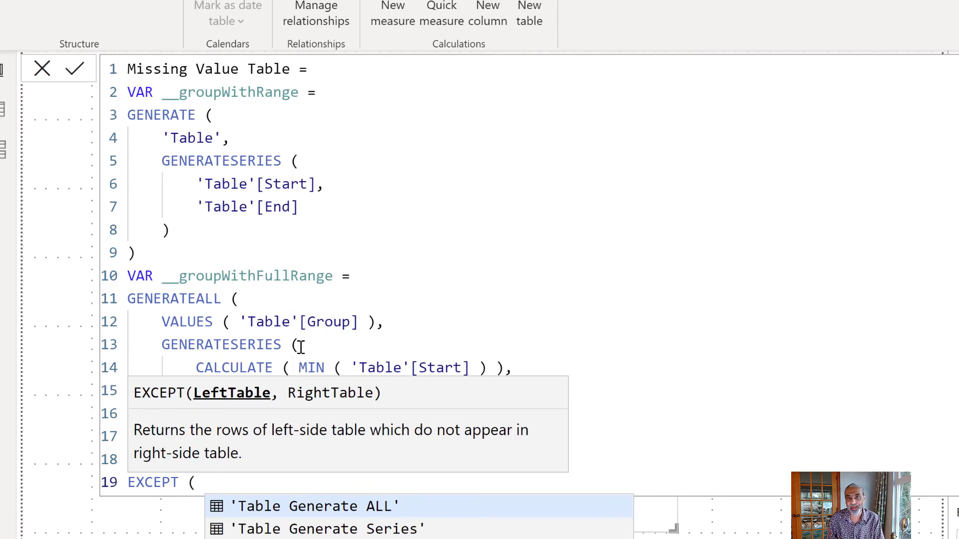
click(417, 322)
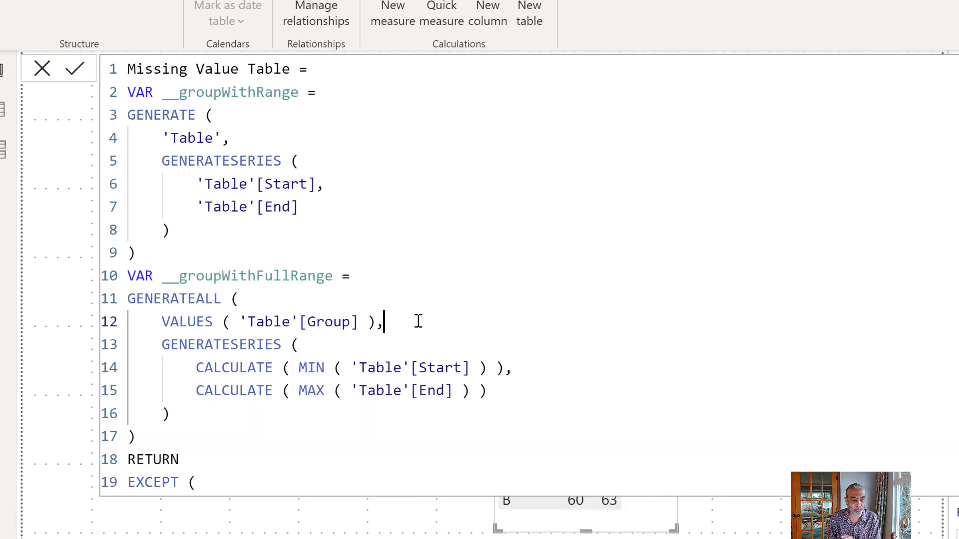
click(242, 483)
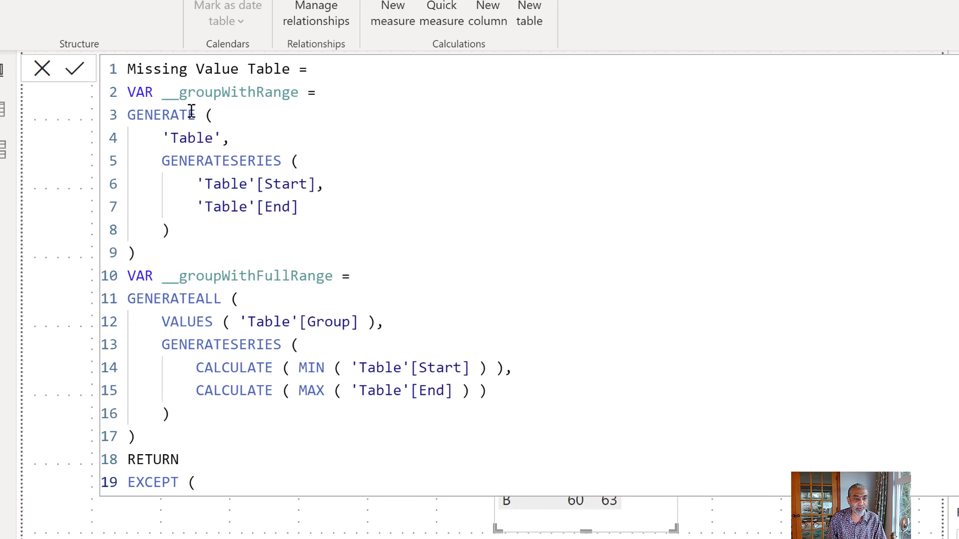
drag(205, 483, 122, 484)
double_click(221, 93)
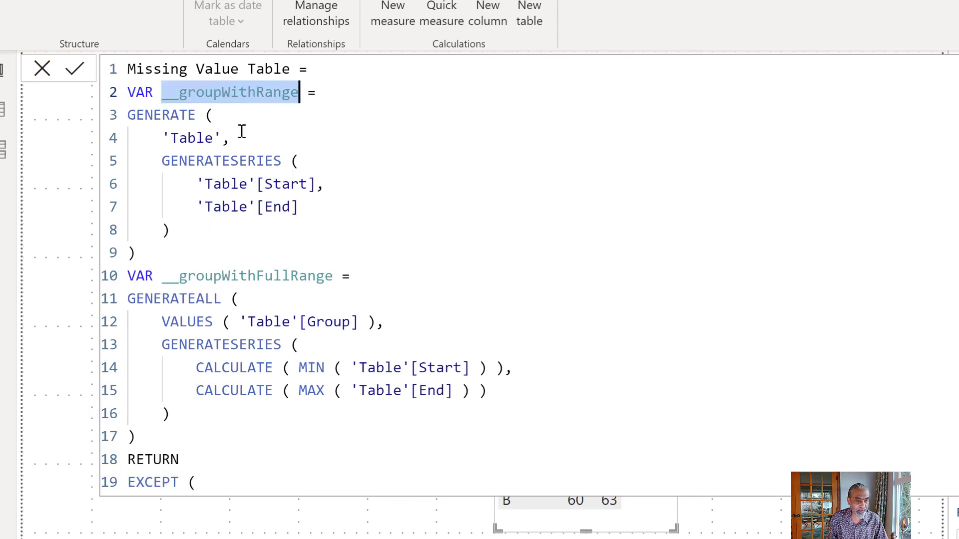
click(141, 482)
drag(212, 482, 114, 484)
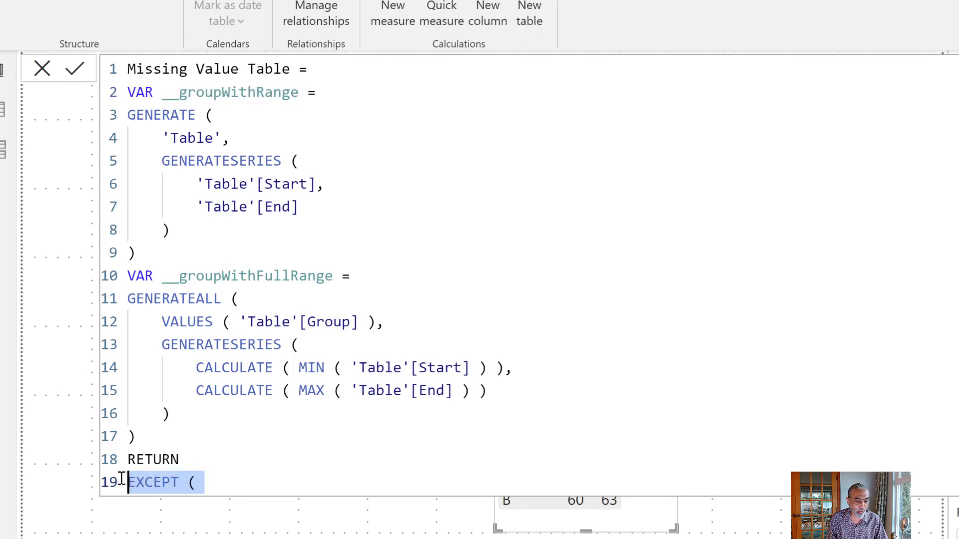
text(__groupWithRange)
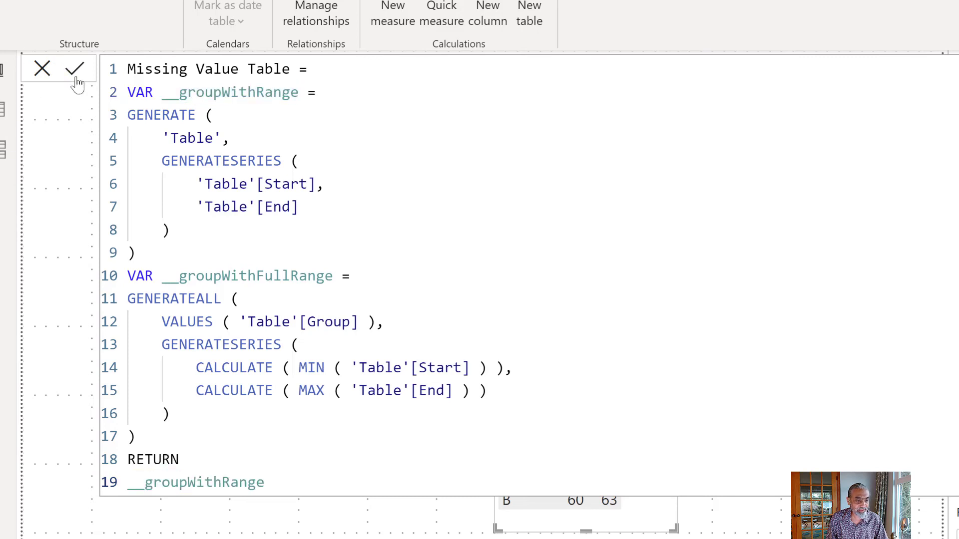
click(3, 111)
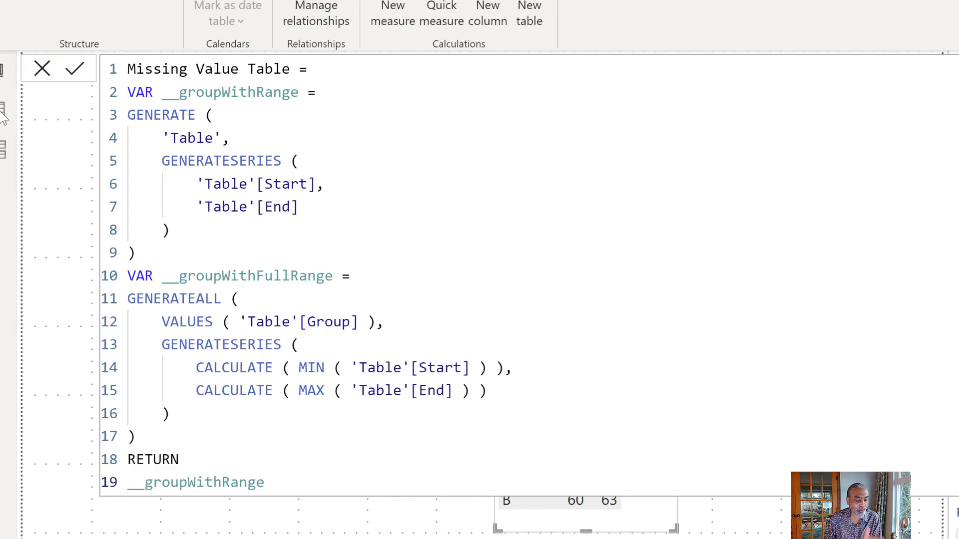
click(2, 119)
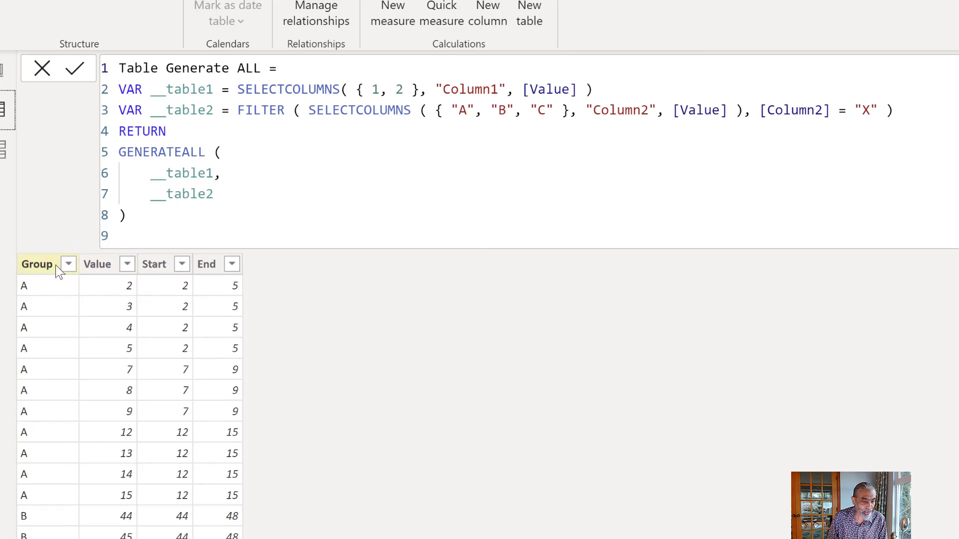
click(2, 86)
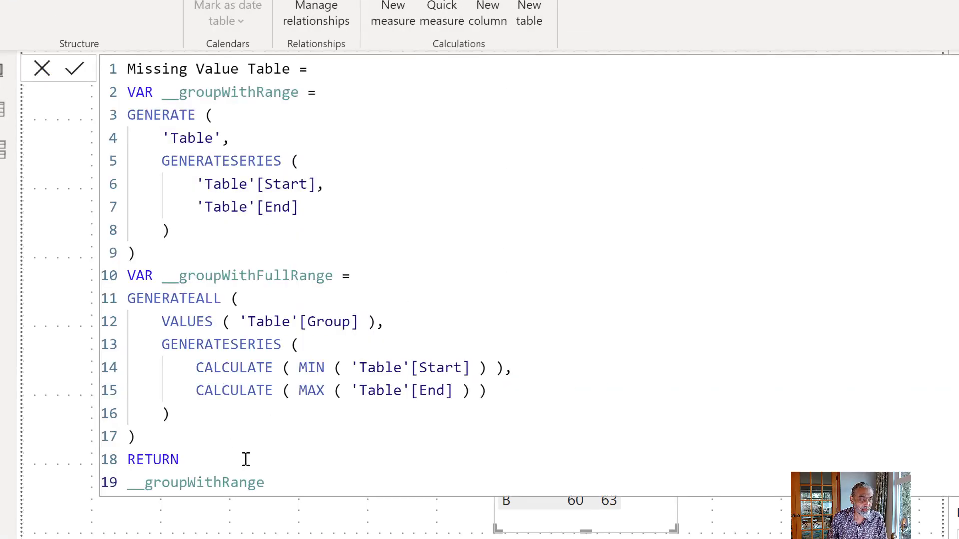
Step: Change the returned value to start EXCEPT ( __groupWithFullRange, ready for the second table
double_click(230, 481)
text(EX)
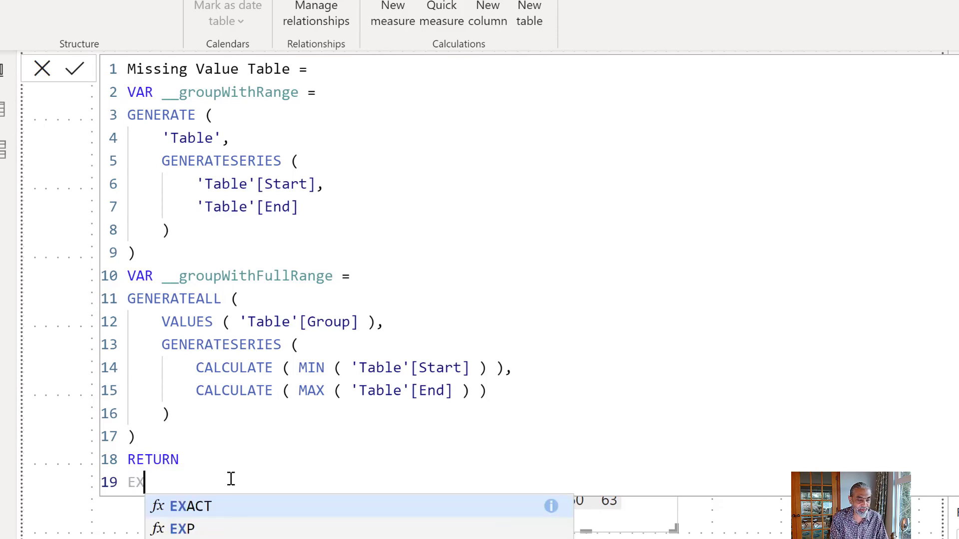
text(CEPT ()
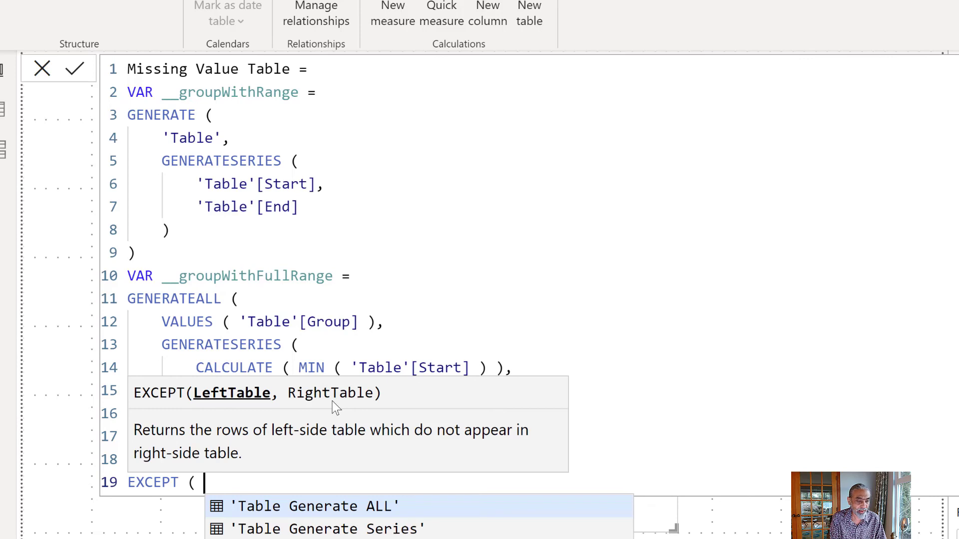
text(__)
key(Tab)
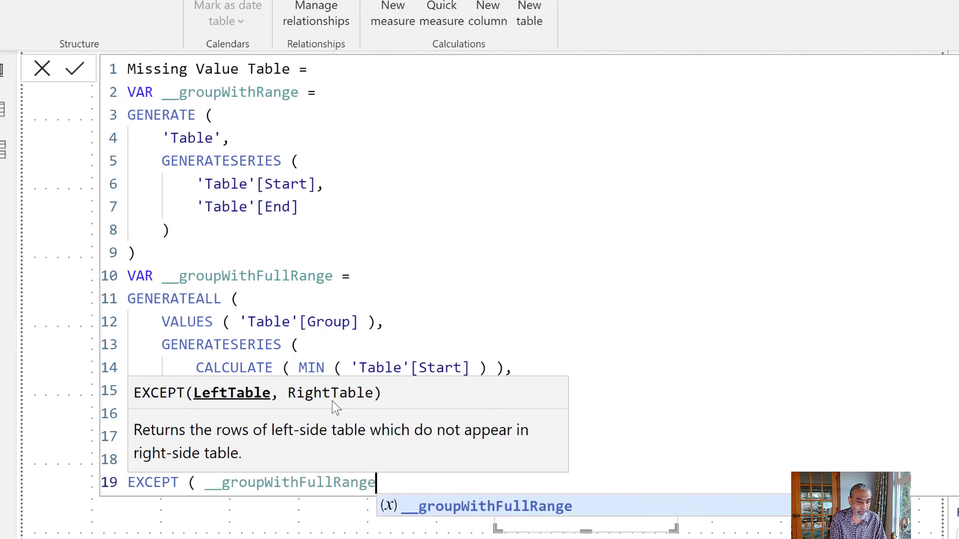
text(,)
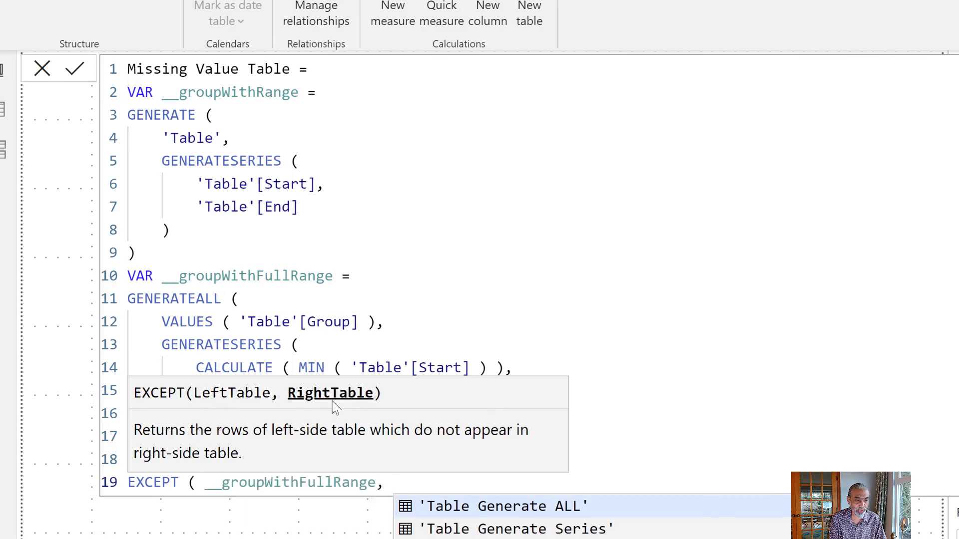
Step: Rename the first variable to __groupWithActualRange and subtract SELECTCOLUMNS of its Group and Value in EXCEPT
click(257, 94)
text(Actua)
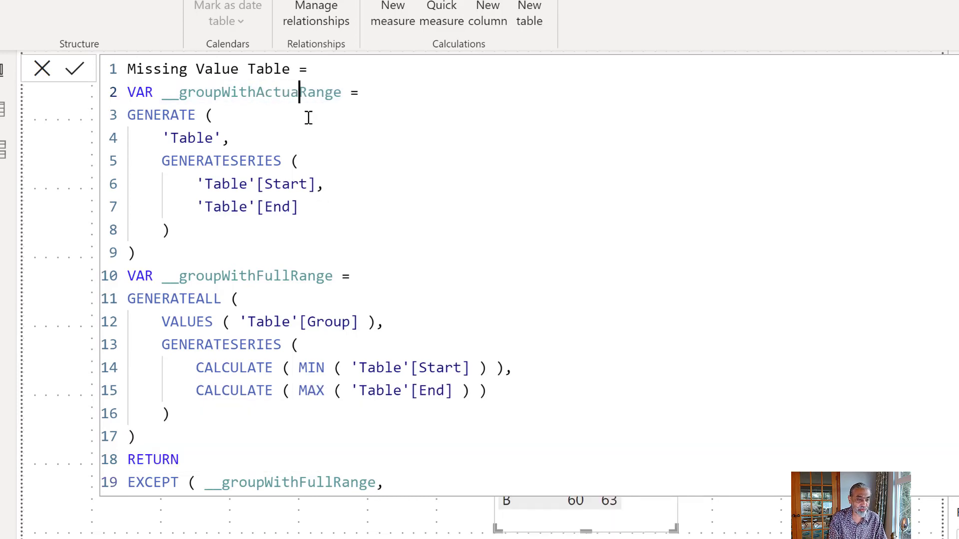
text(l)
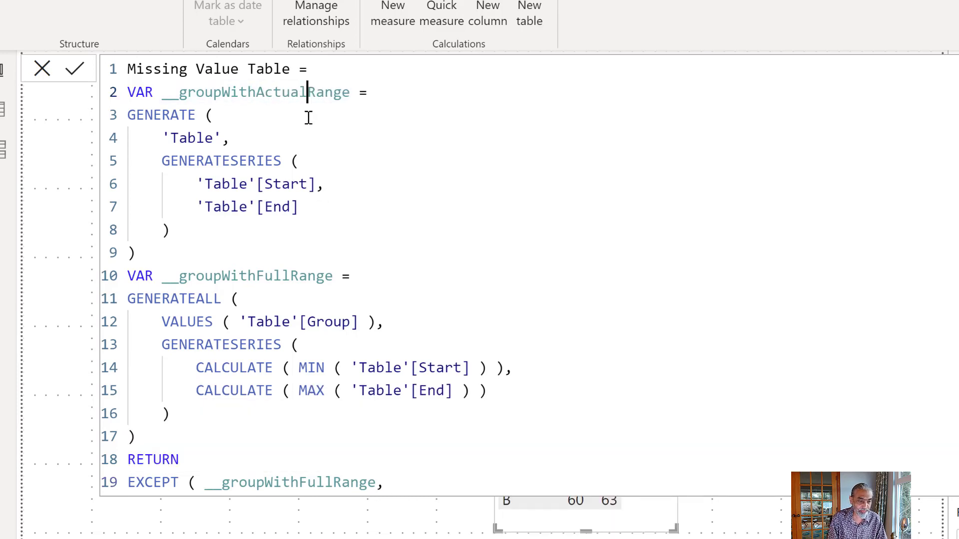
click(437, 477)
text(SELECTCO)
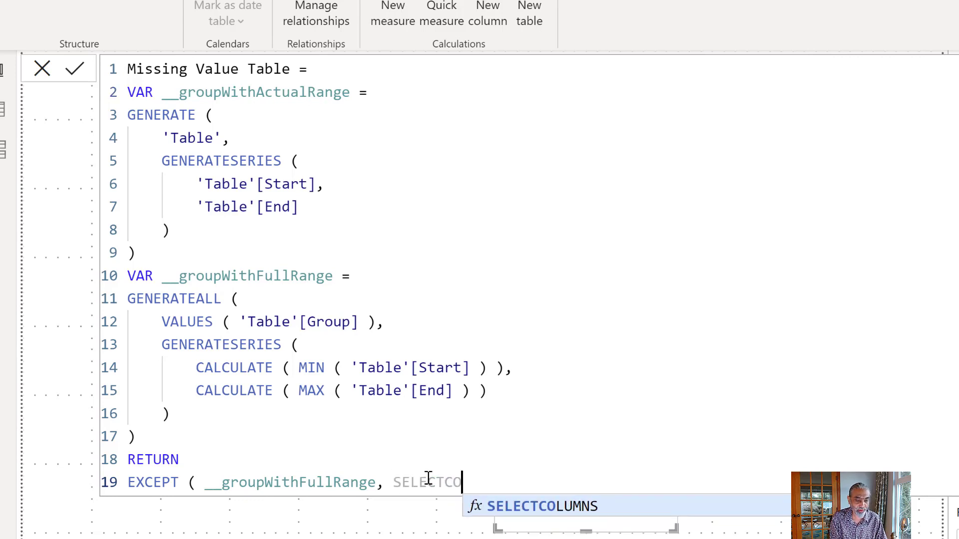
key(Tab)
key(BackSpace)
text(( __)
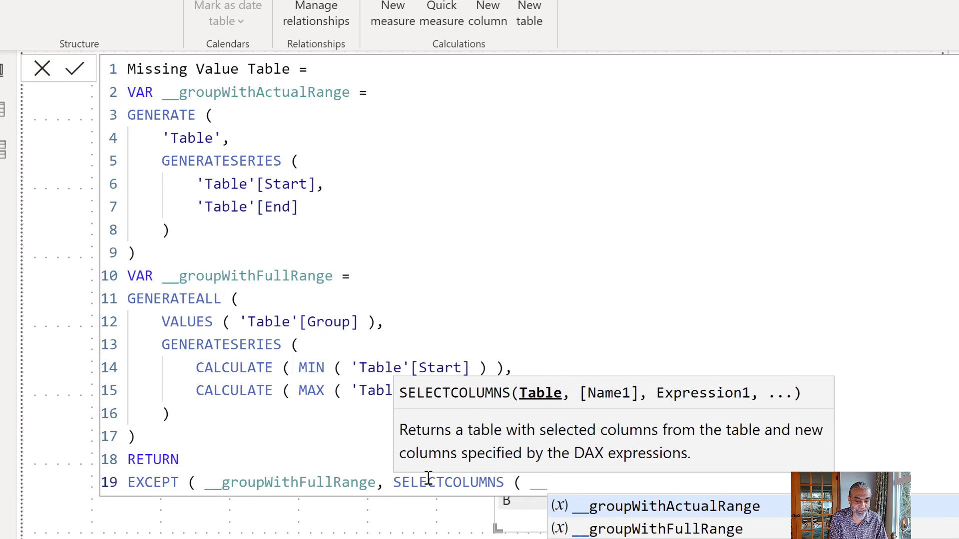
key(Tab)
text(, )
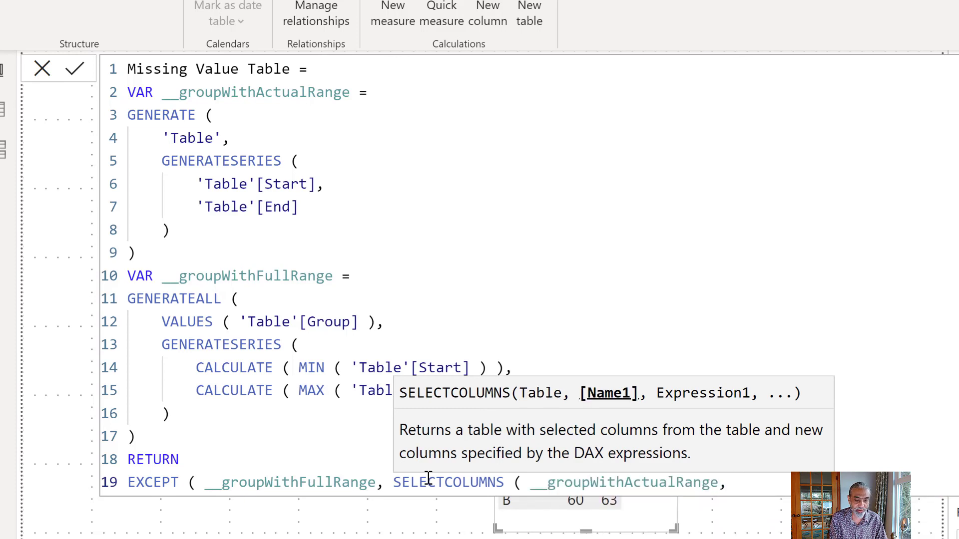
text("Grou)
key(BackSpace)
key(BackSpace)
text(ou)
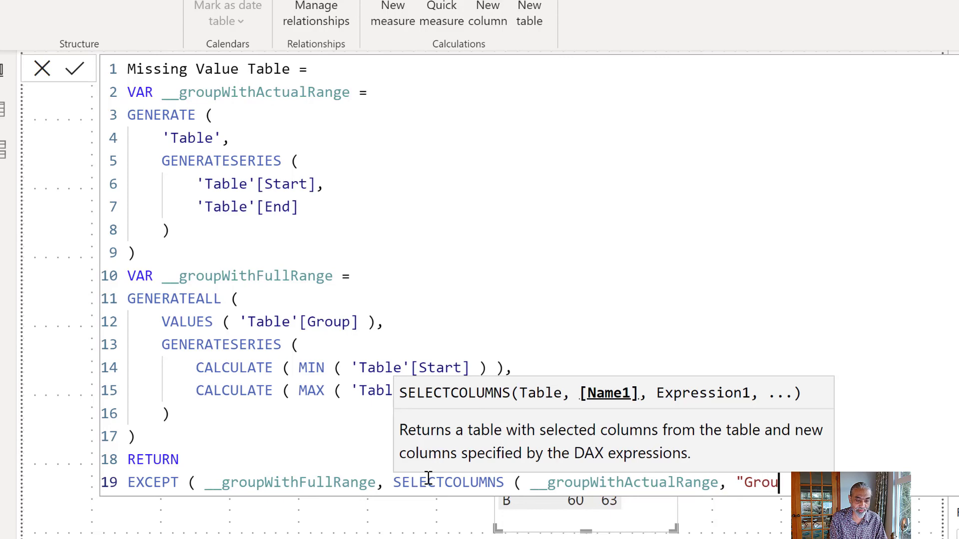
text(p", )
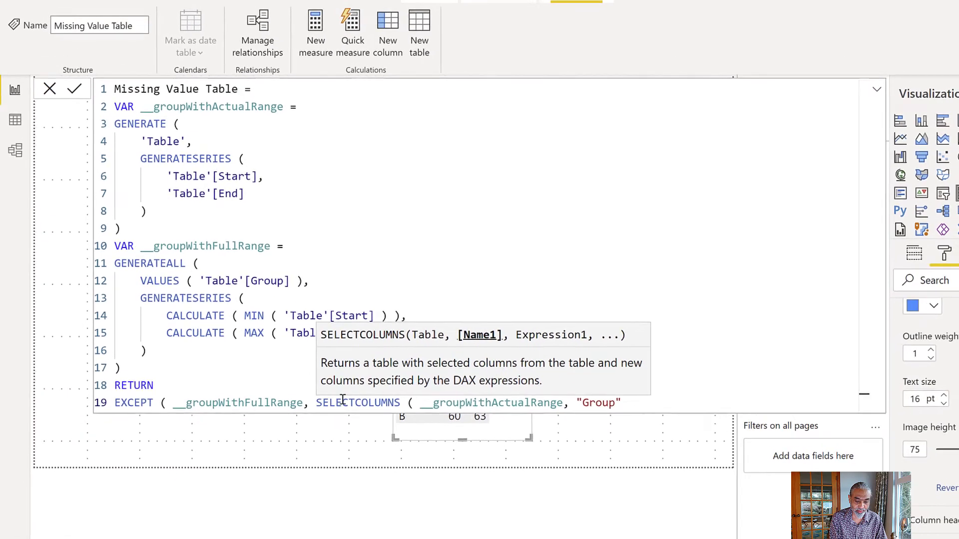
text([Group], )
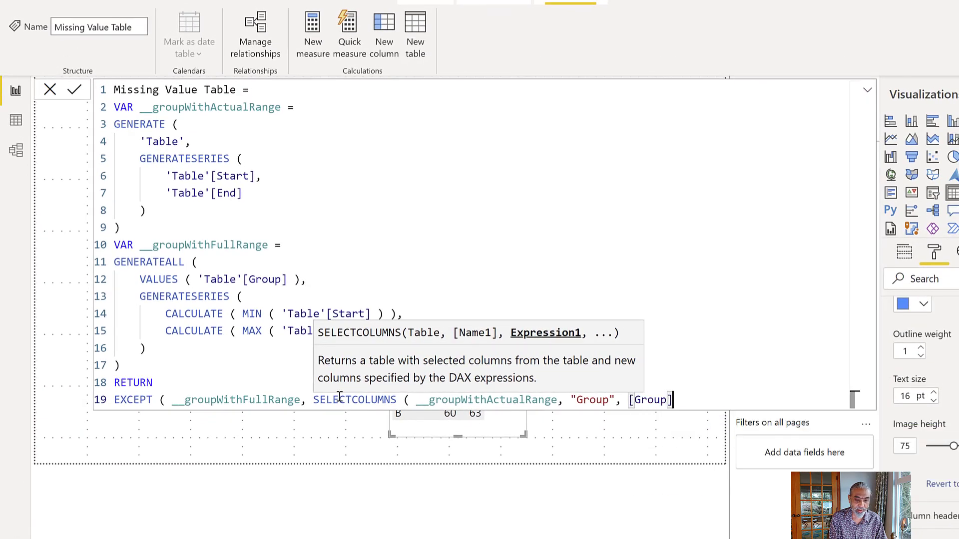
text("Value)
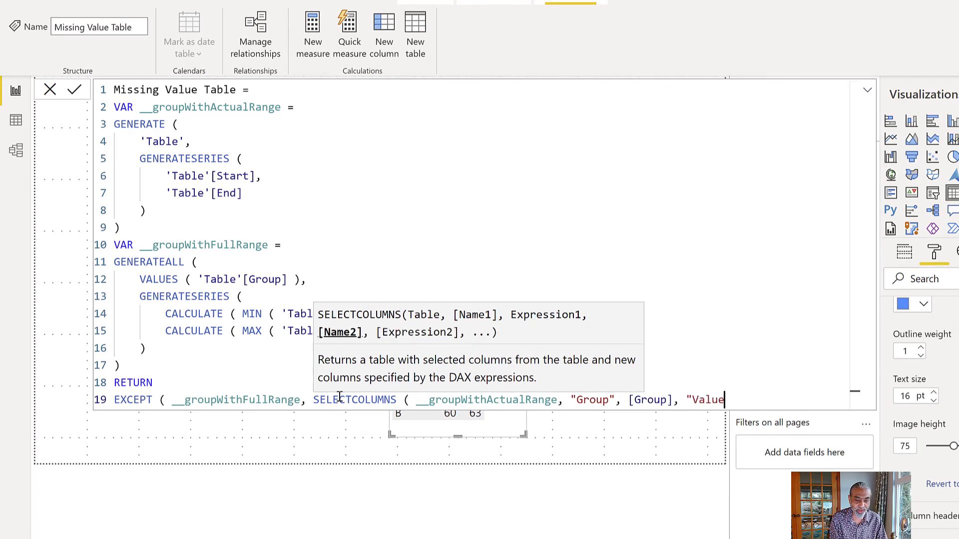
text(", [Value] ))
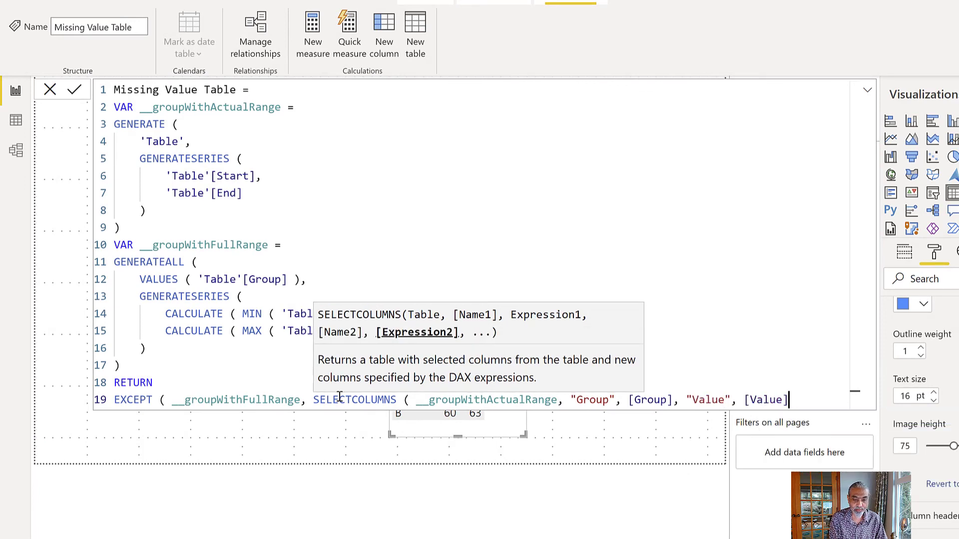
text( ))
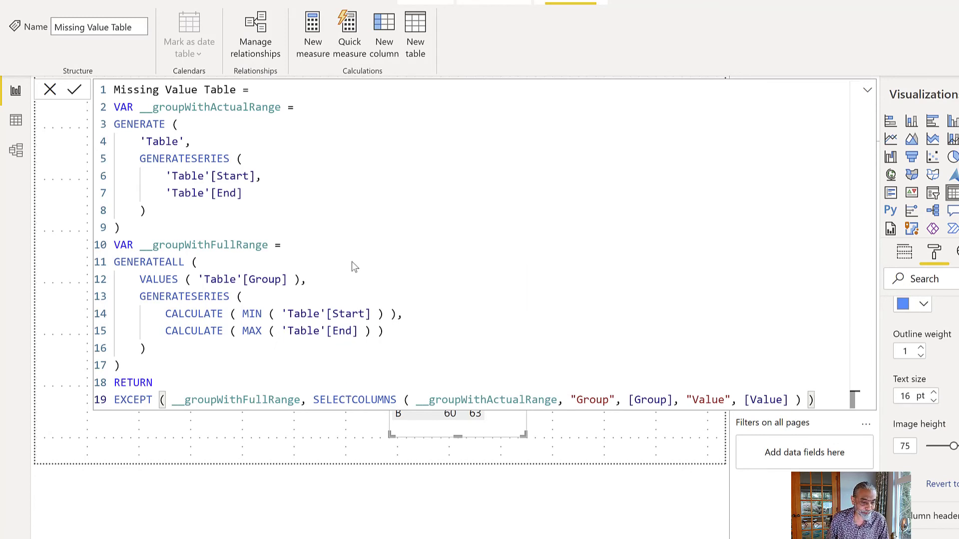
key(Return)
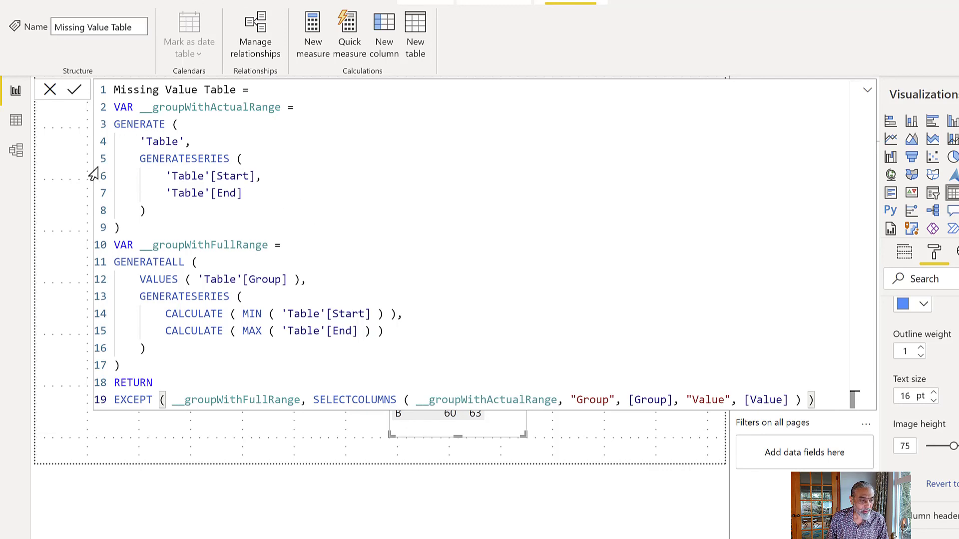
Step: Check the Missing Value Table in Data view (A 6, 10, 11; B 49, 50, 58, 59), then return to Report view
click(16, 123)
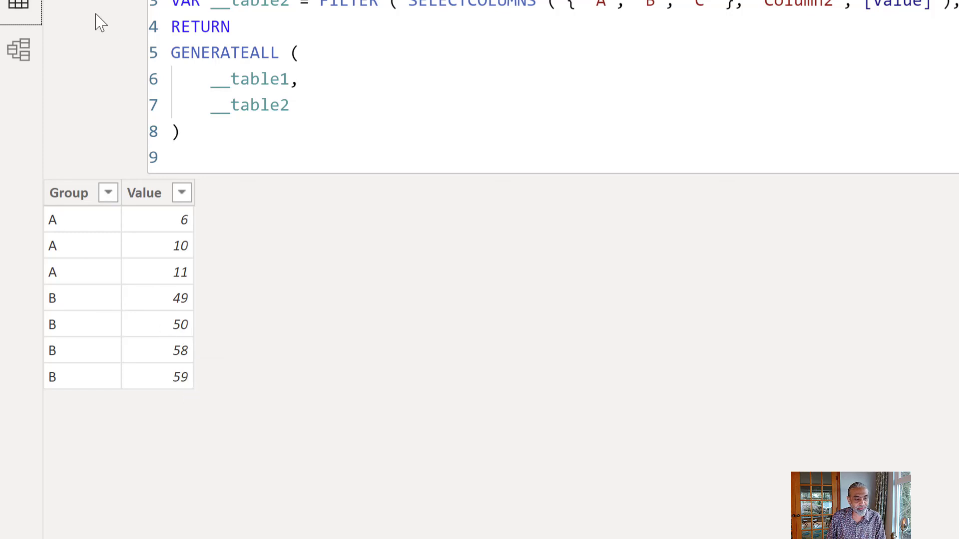
click(18, 1)
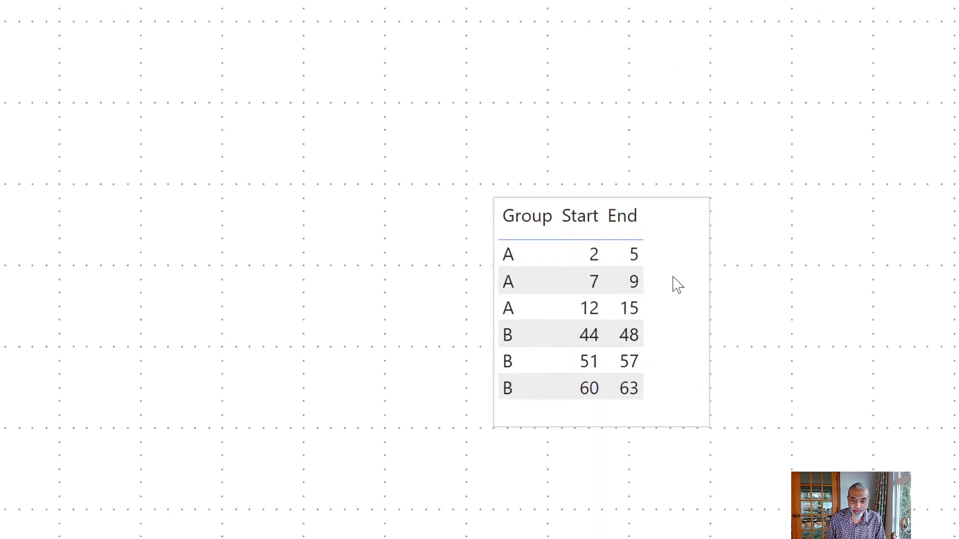
Step: Create a table visual of Missing Value Table's Group and Value, with Value set to Don't summarize
click(676, 285)
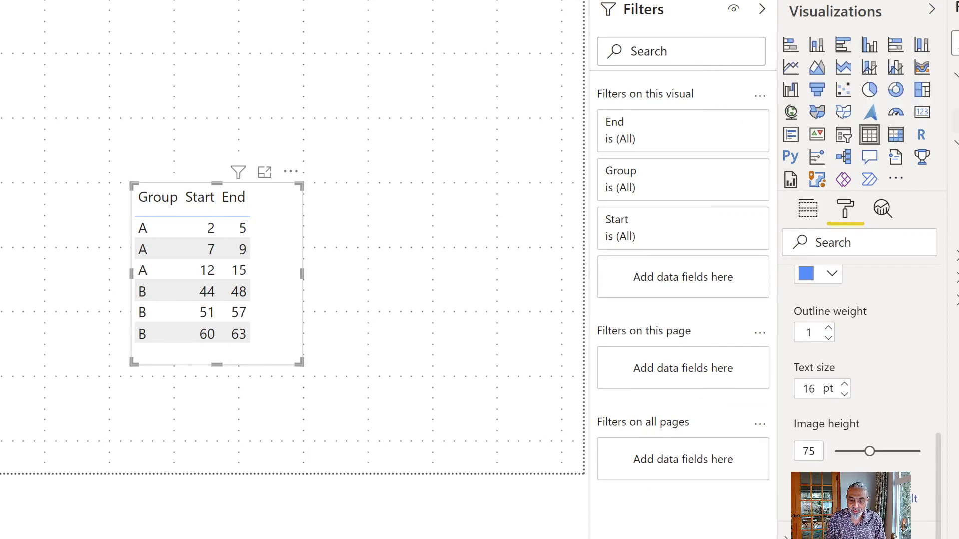
drag(955, 97, 356, 194)
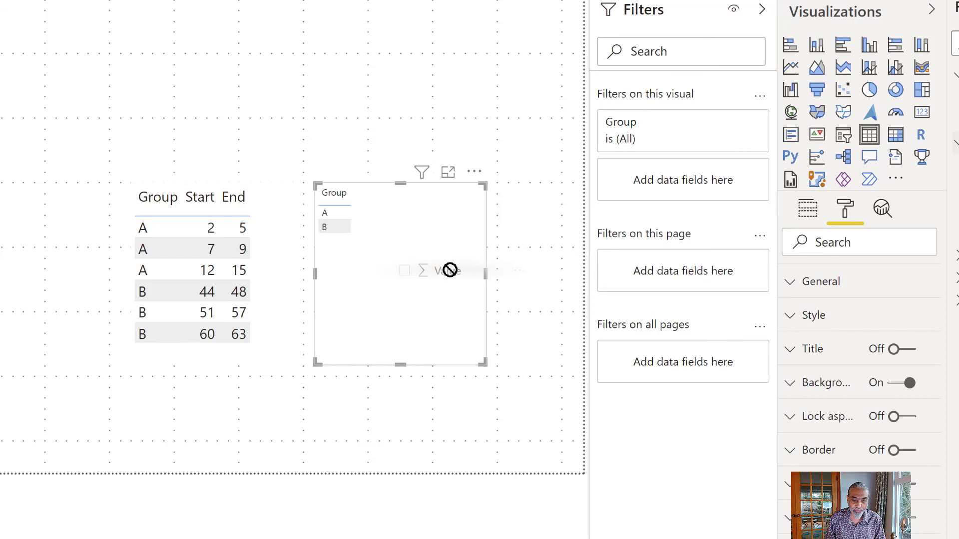
click(803, 211)
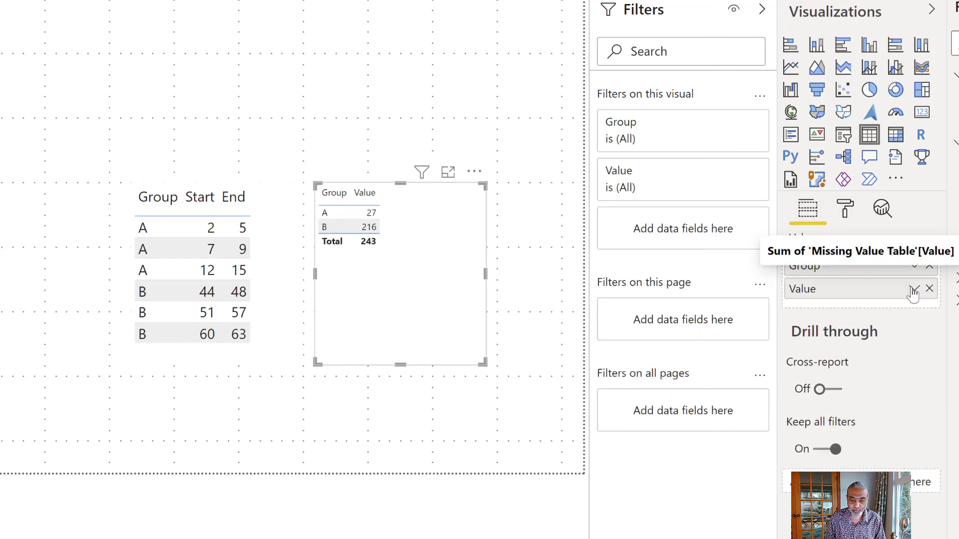
click(913, 290)
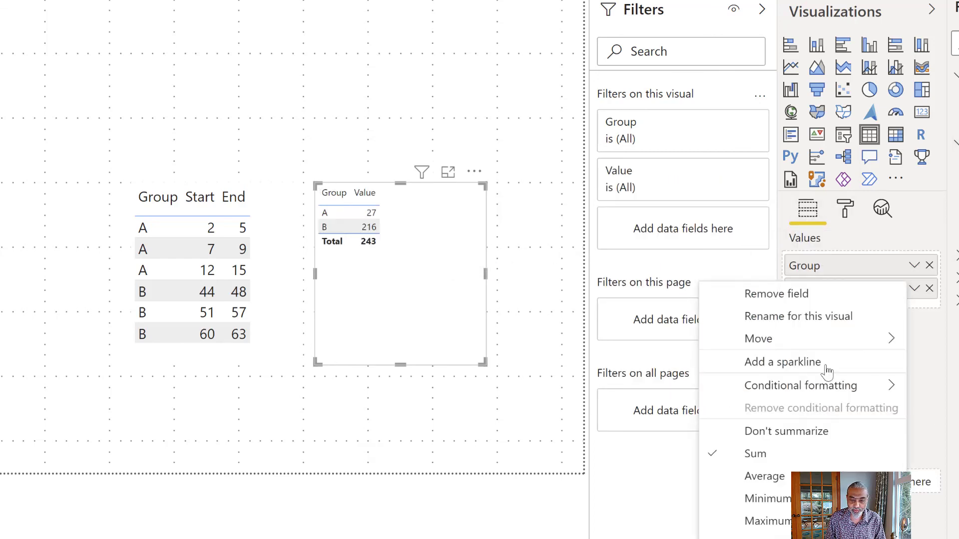
click(776, 432)
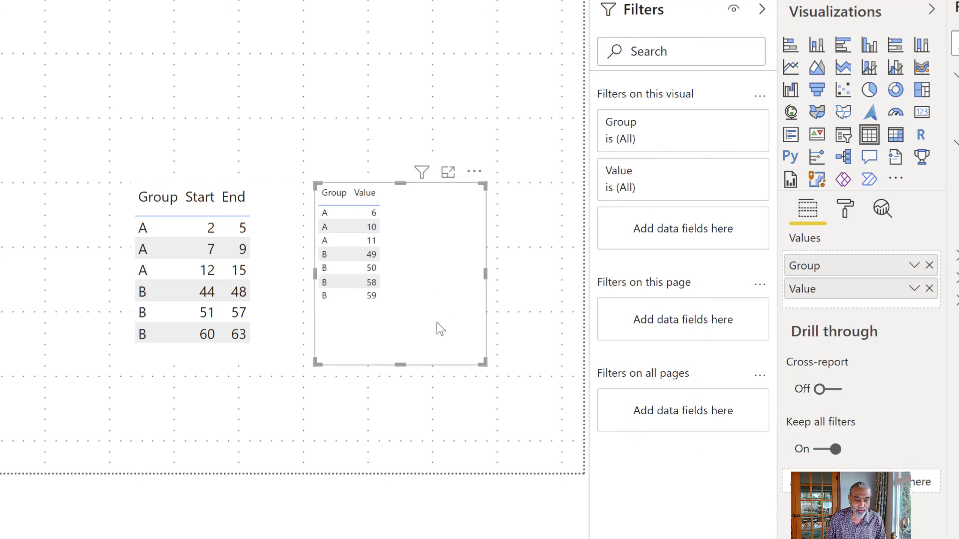
Step: Adjust the new table's Grid formatting and make the visual taller so all rows show
click(845, 208)
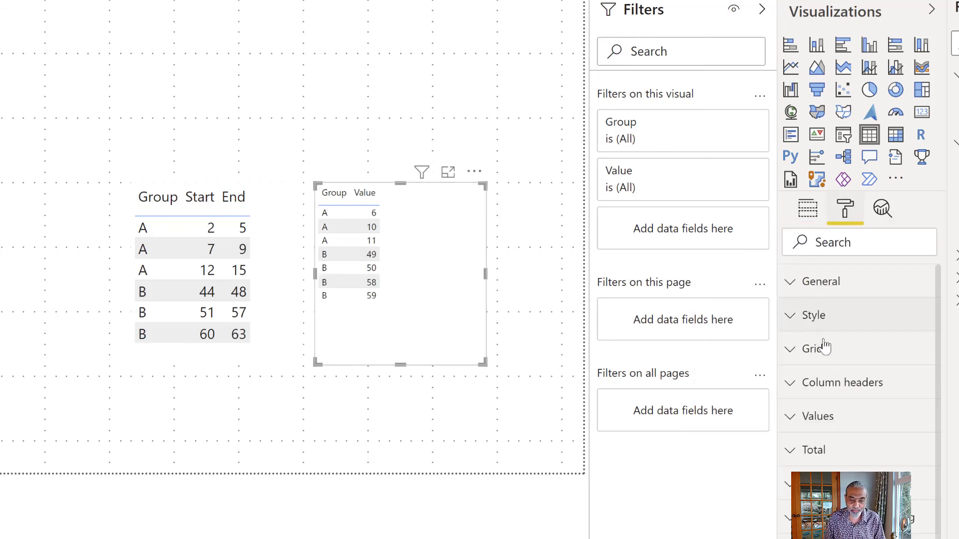
click(824, 348)
scroll(824, 348, down, 5)
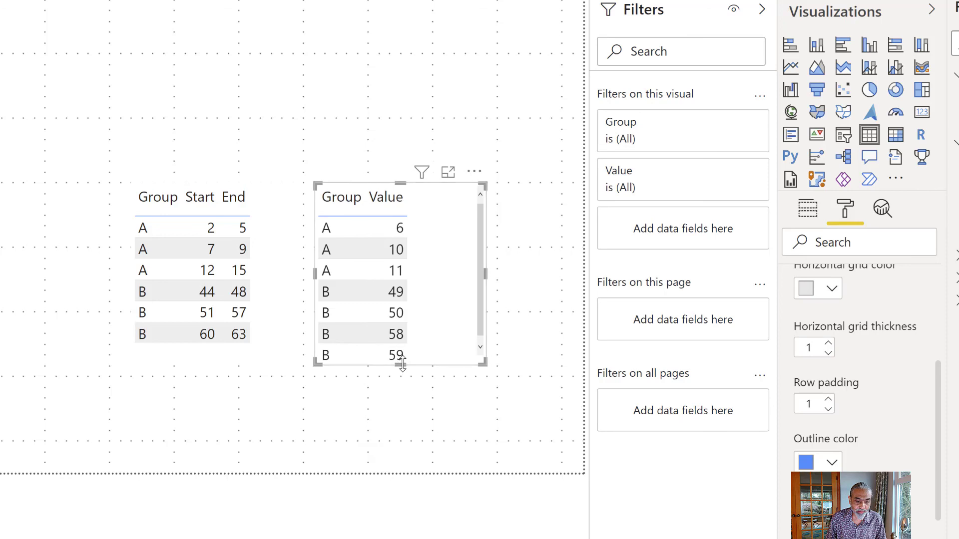
drag(400, 364, 409, 429)
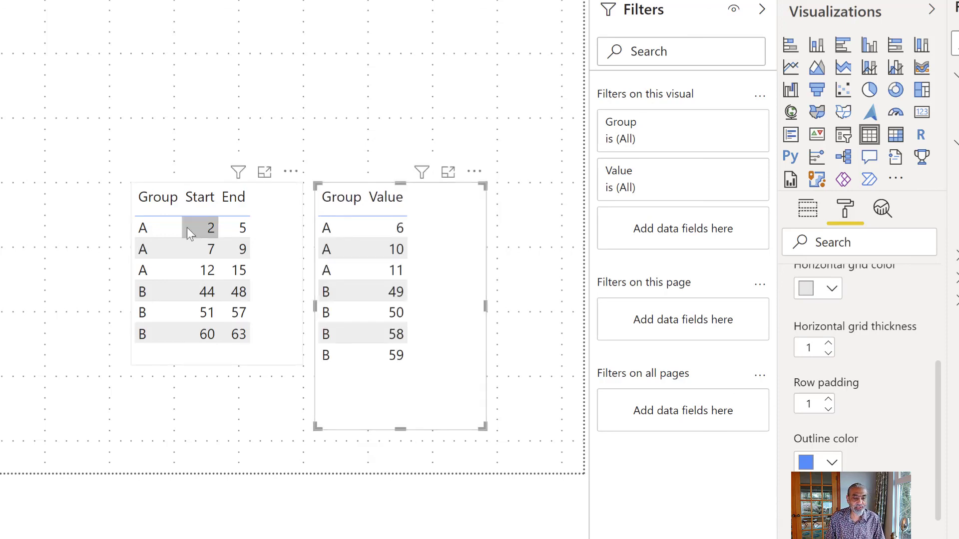